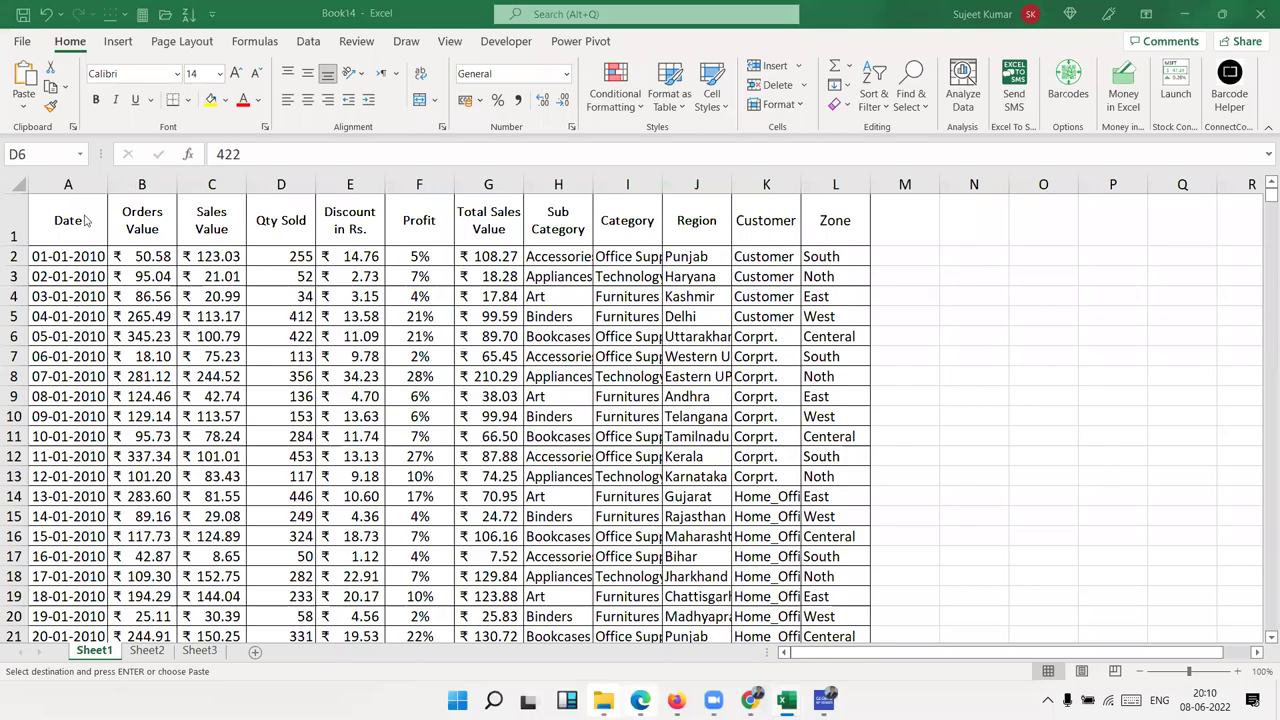
AutoFit the Sub Category and Category column widths so their entries fit
{"action": "left_click", "coordinate": [68, 225]}
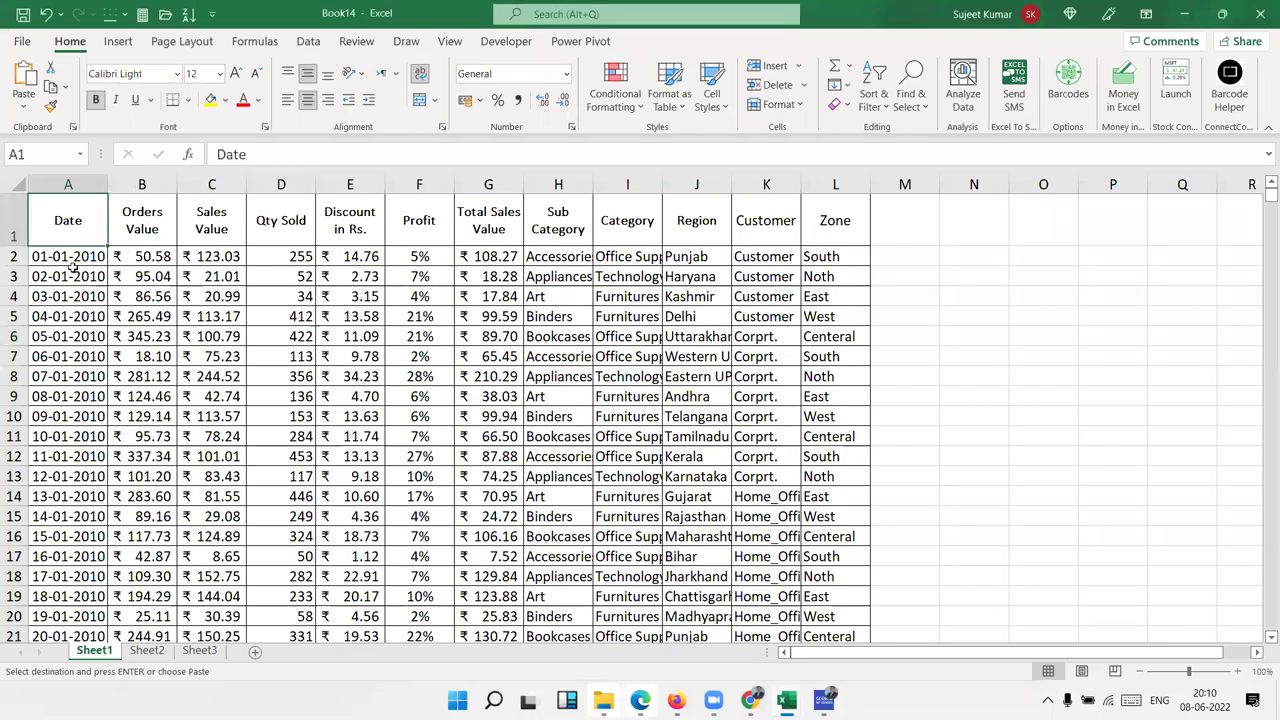
{"action": "left_click", "coordinate": [752, 298]}
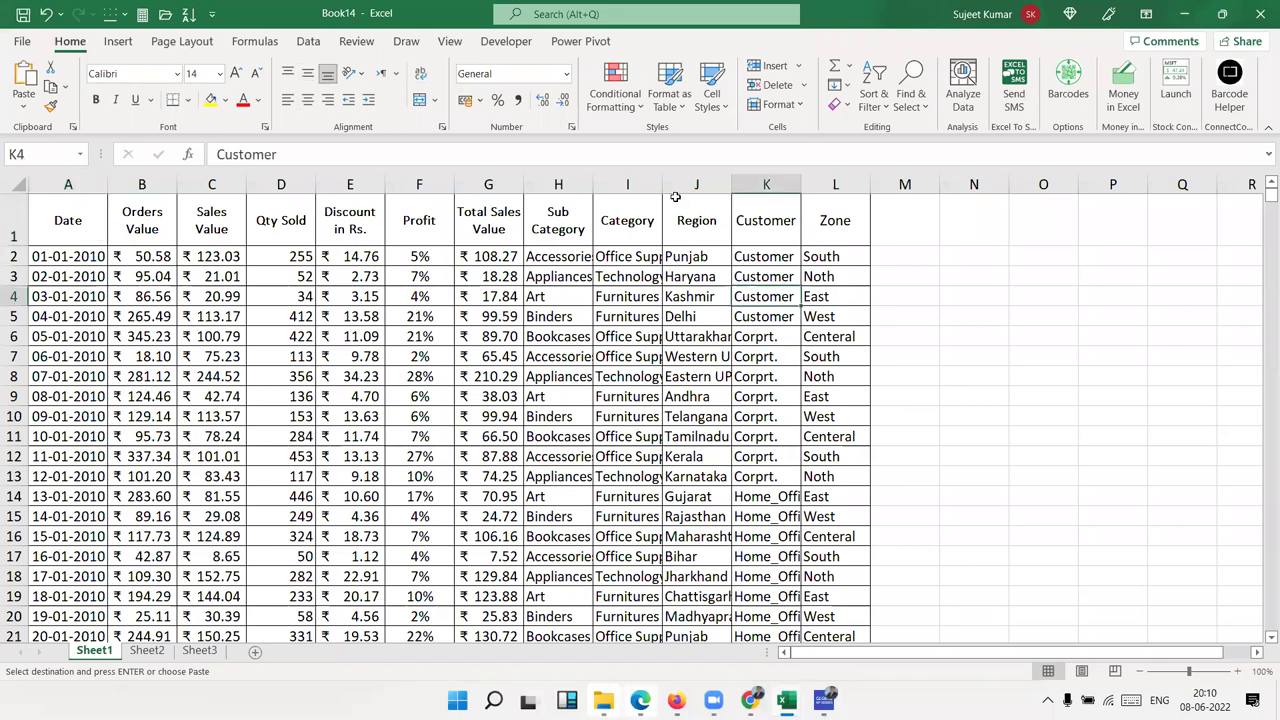
{"action": "double_click", "coordinate": [661, 184]}
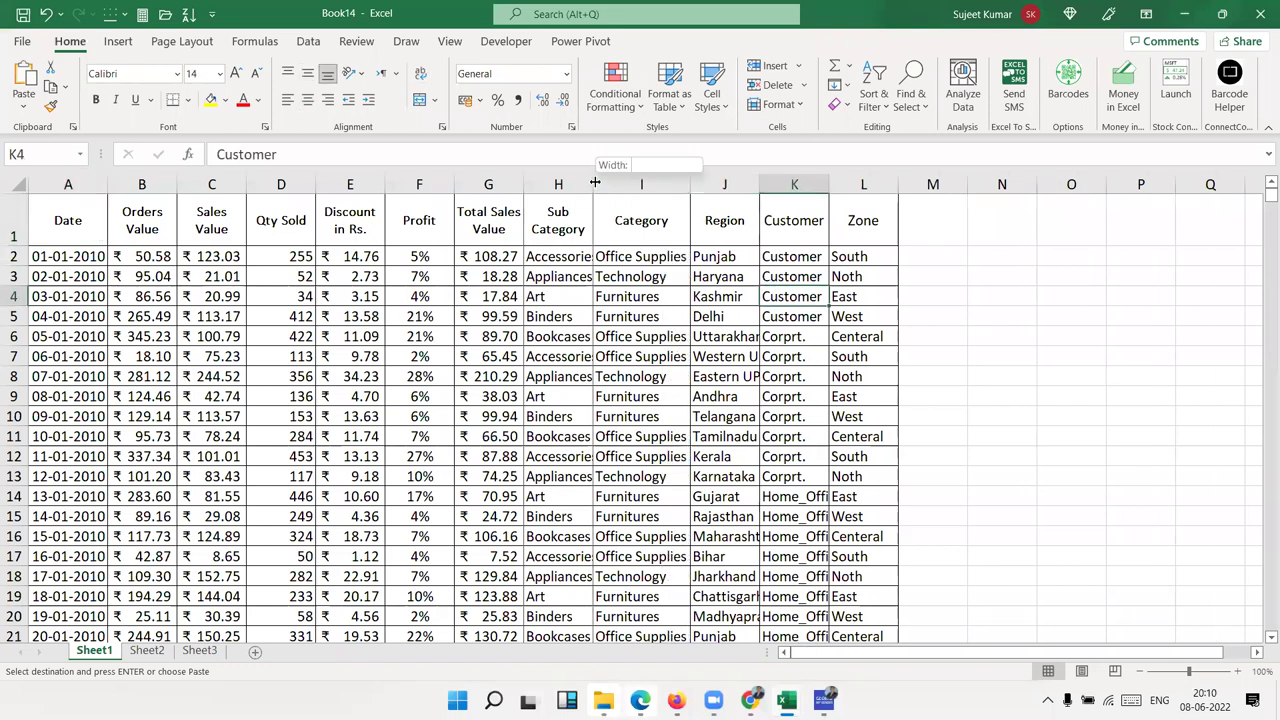
{"action": "double_click", "coordinate": [593, 184]}
Start a PivotTable from the sales data range Sheet1!$A$1:$L$8039
{"action": "left_click", "coordinate": [431, 207]}
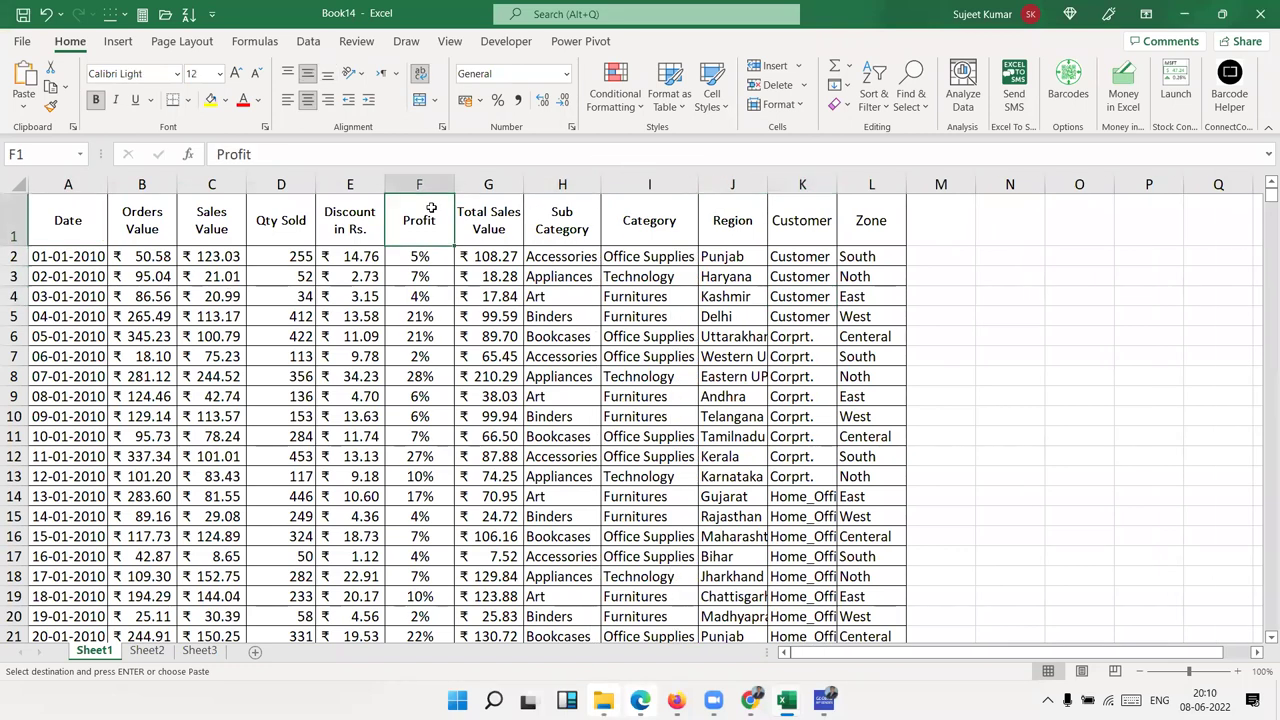
{"action": "left_click", "coordinate": [93, 214]}
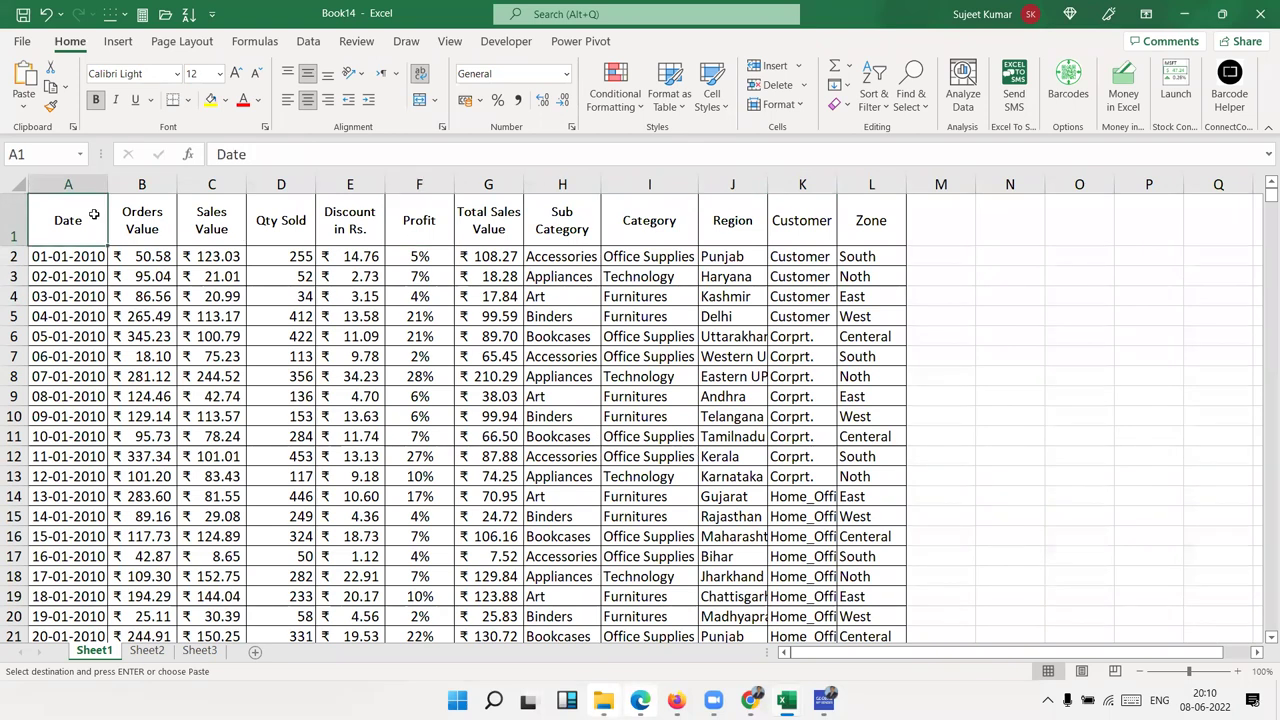
{"action": "left_click", "coordinate": [117, 41]}
{"action": "left_click", "coordinate": [31, 75]}
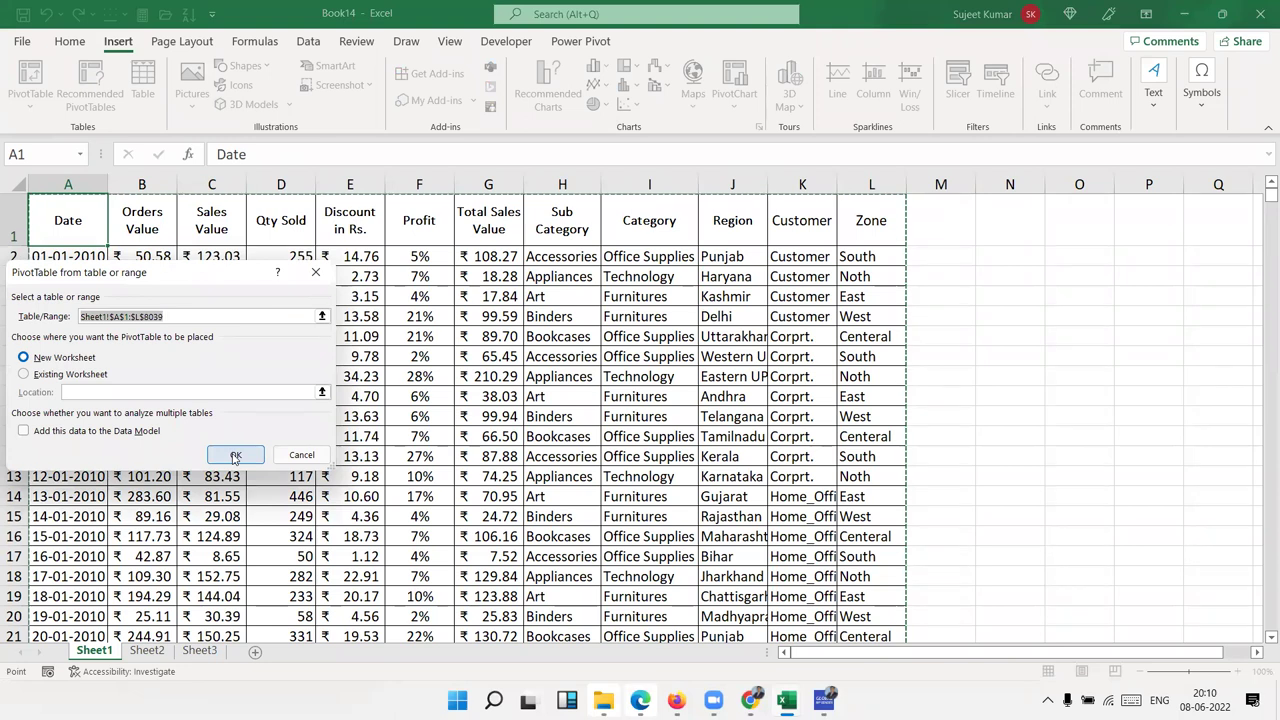
Confirm the PivotTable on a new worksheet with the detected data range
{"action": "left_click", "coordinate": [234, 456]}
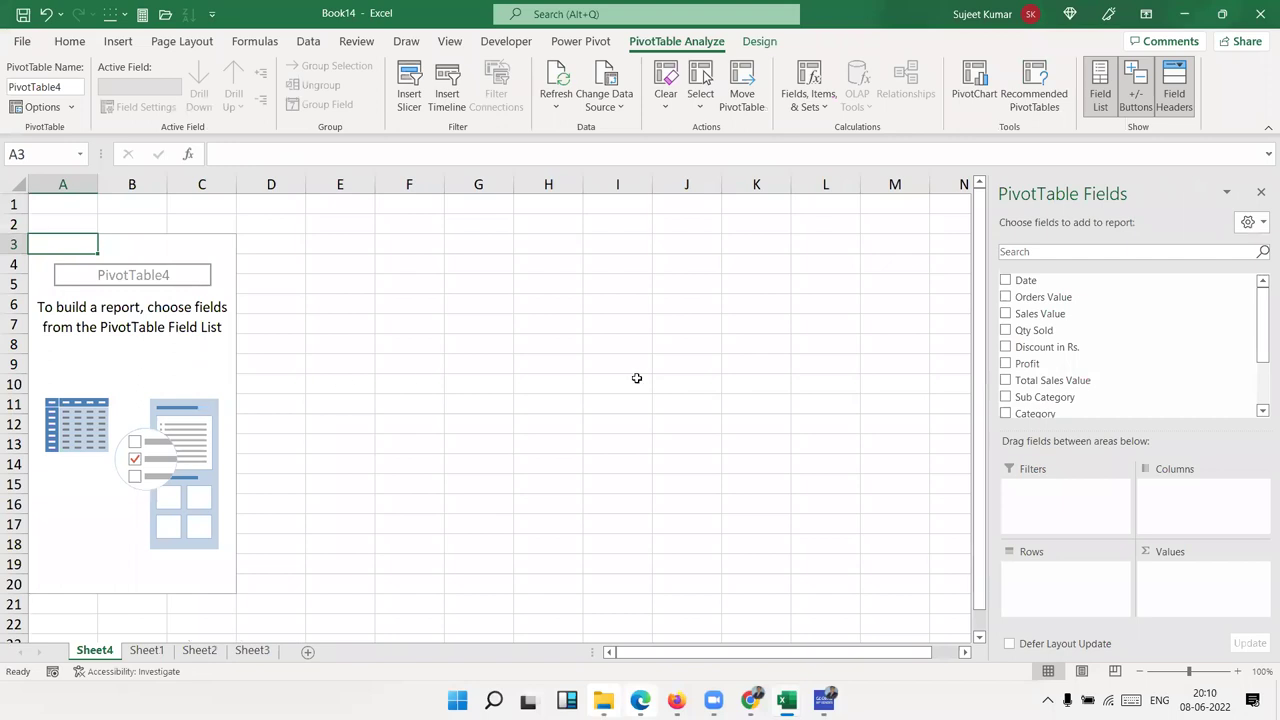
Put Zone in the PivotTable rows and Sum of Profit in values
{"action": "scroll", "coordinate": [1071, 401], "scroll_direction": "down", "scroll_amount": 2}
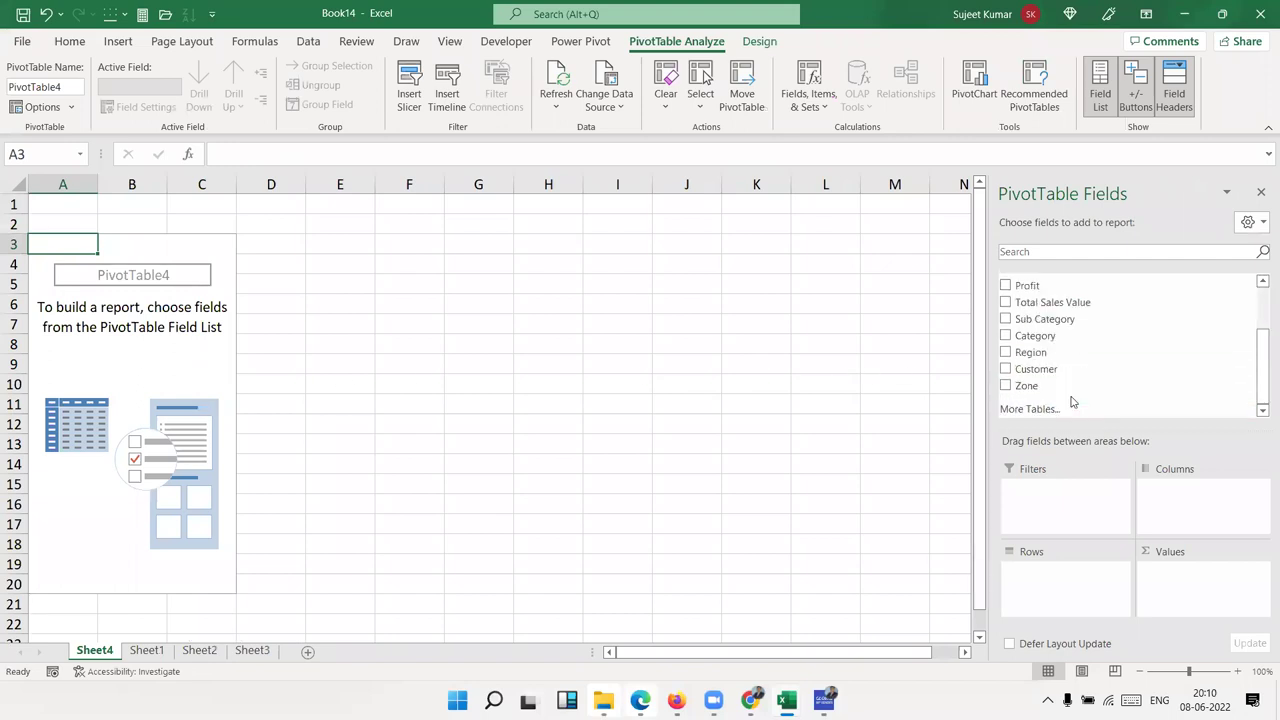
{"action": "mouse_move", "coordinate": [1040, 369]}
{"action": "left_mouse_down"}
{"action": "mouse_move", "coordinate": [1076, 368]}
{"action": "mouse_move", "coordinate": [1060, 572]}
{"action": "left_mouse_up"}
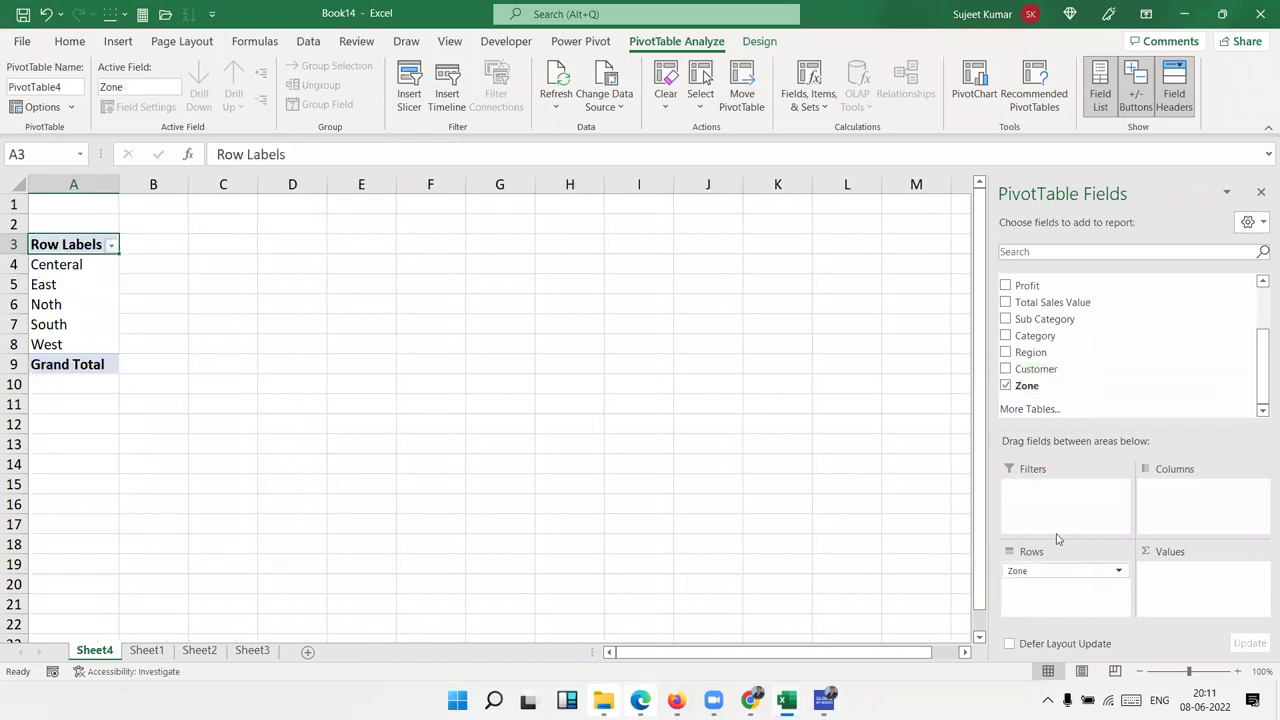
{"action": "scroll", "coordinate": [1060, 392], "scroll_direction": "up", "scroll_amount": 2}
{"action": "left_click_drag", "start_coordinate": [1057, 364], "coordinate": [1206, 580]}
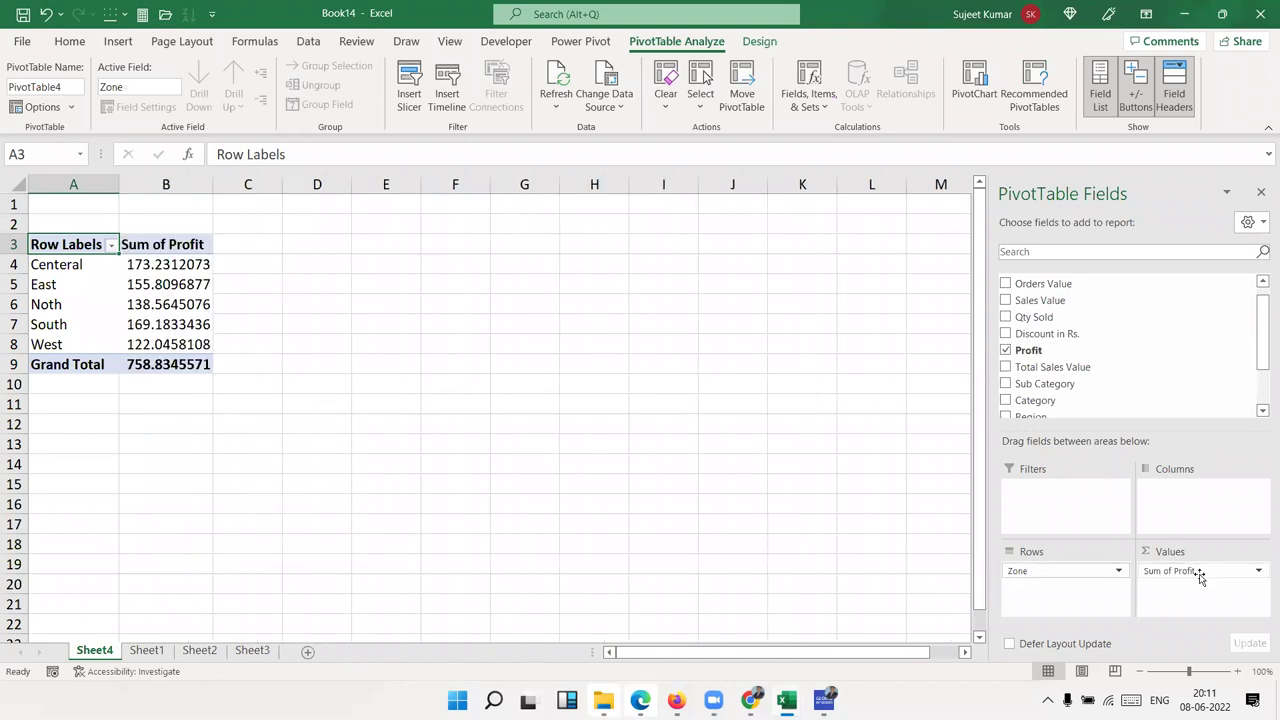
Add Sub Category, Category and Region as report filters
{"action": "scroll", "coordinate": [1122, 367], "scroll_direction": "down", "scroll_amount": 2}
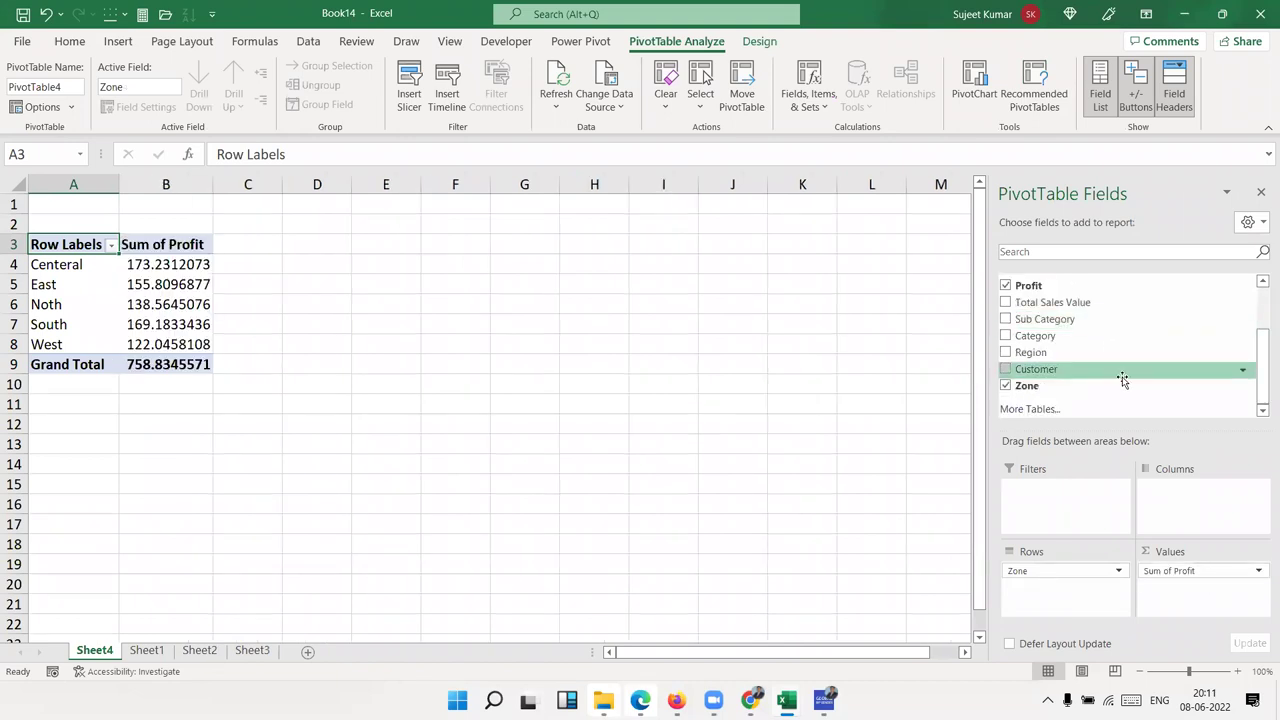
{"action": "mouse_move", "coordinate": [1122, 319]}
{"action": "left_mouse_down"}
{"action": "mouse_move", "coordinate": [1121, 486]}
{"action": "mouse_move", "coordinate": [1088, 500]}
{"action": "left_mouse_up"}
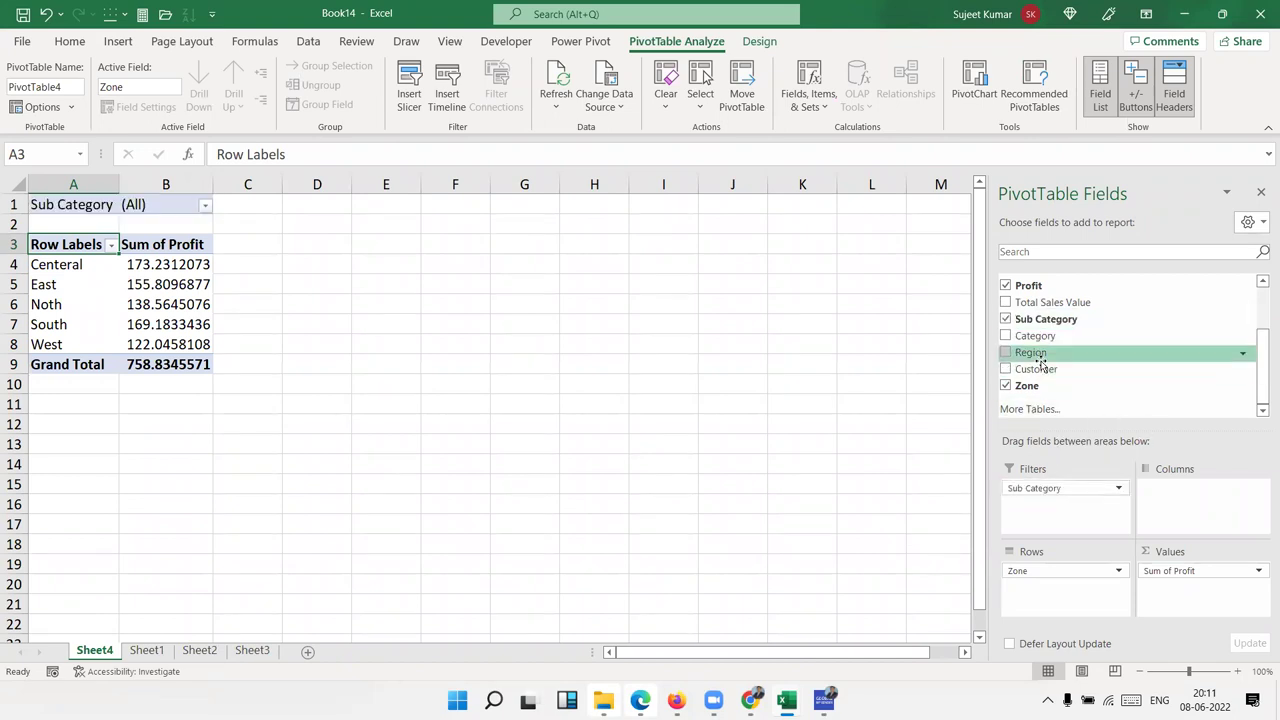
{"action": "left_click_drag", "start_coordinate": [1040, 337], "coordinate": [1085, 518]}
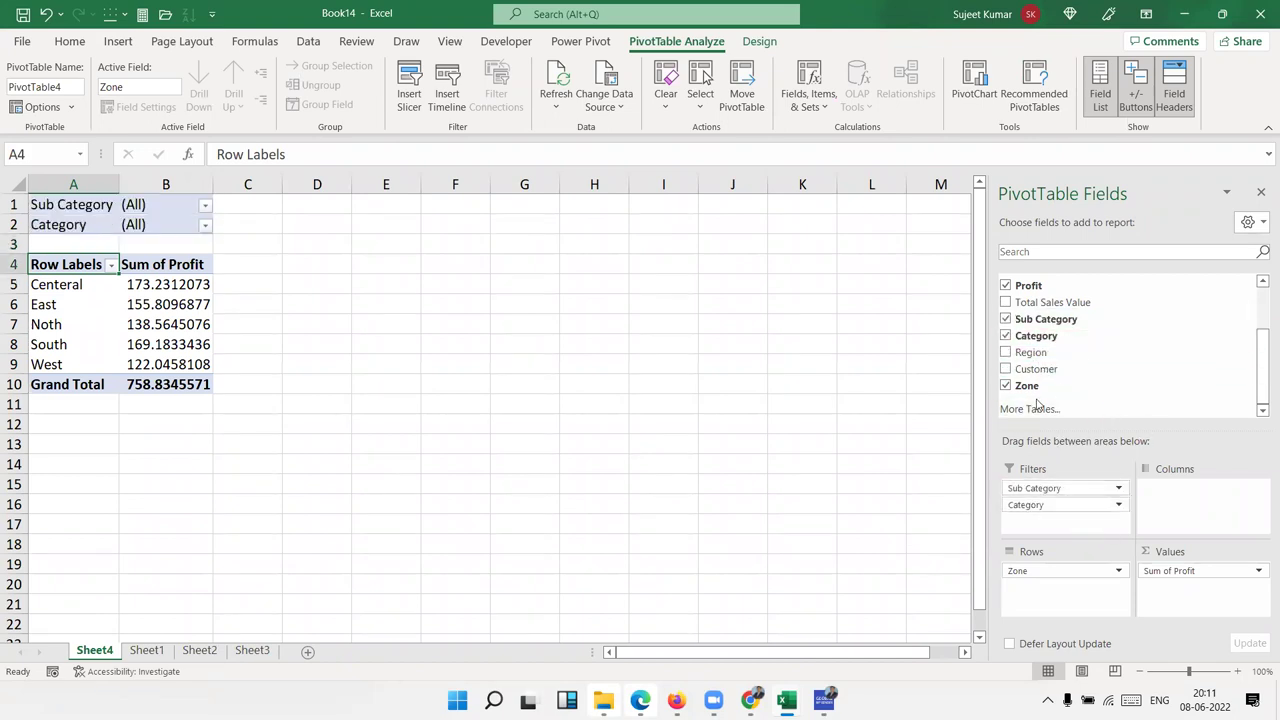
{"action": "left_click_drag", "start_coordinate": [1035, 357], "coordinate": [1086, 512]}
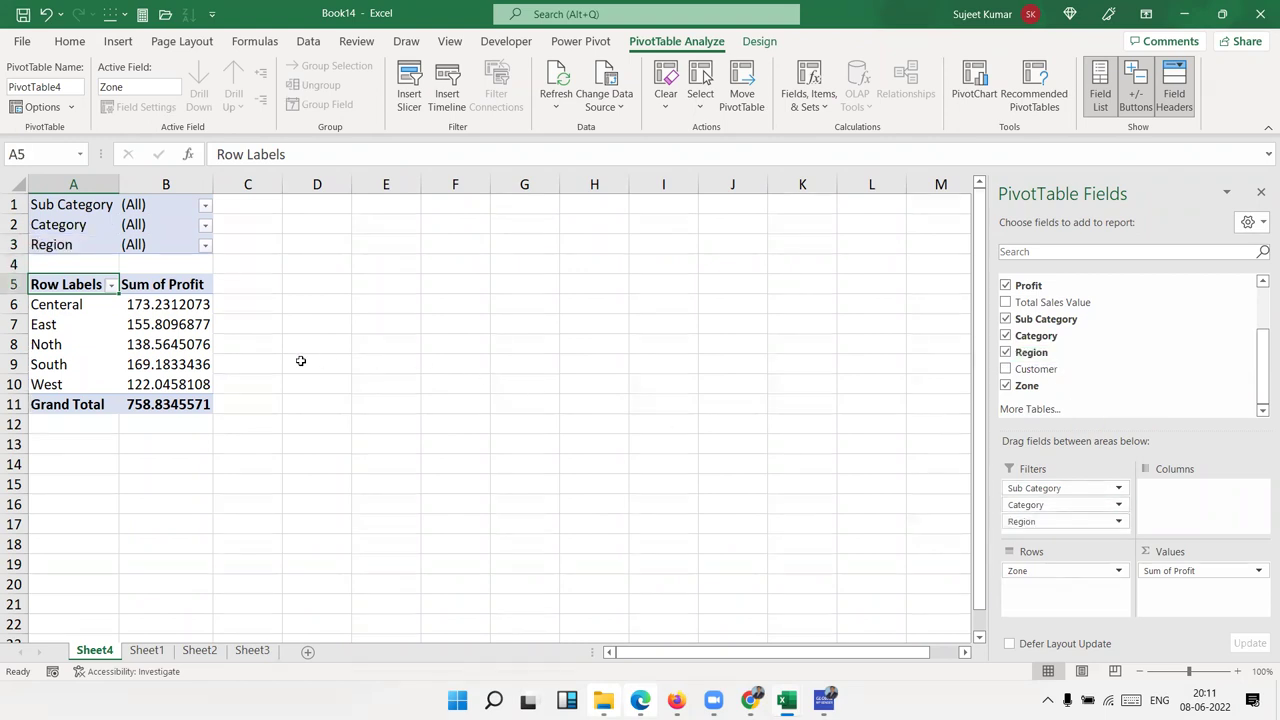
{"action": "left_click", "coordinate": [165, 324]}
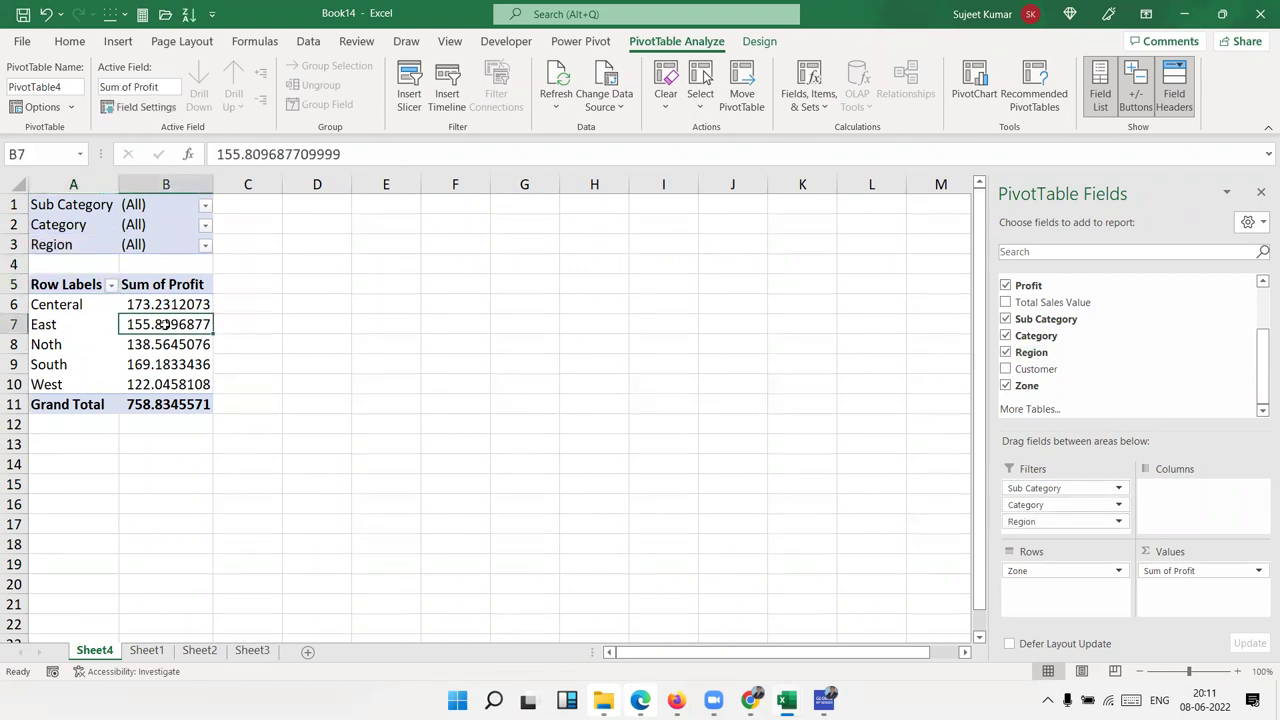
{"action": "left_click", "coordinate": [206, 206]}
{"action": "left_click", "coordinate": [57, 259]}
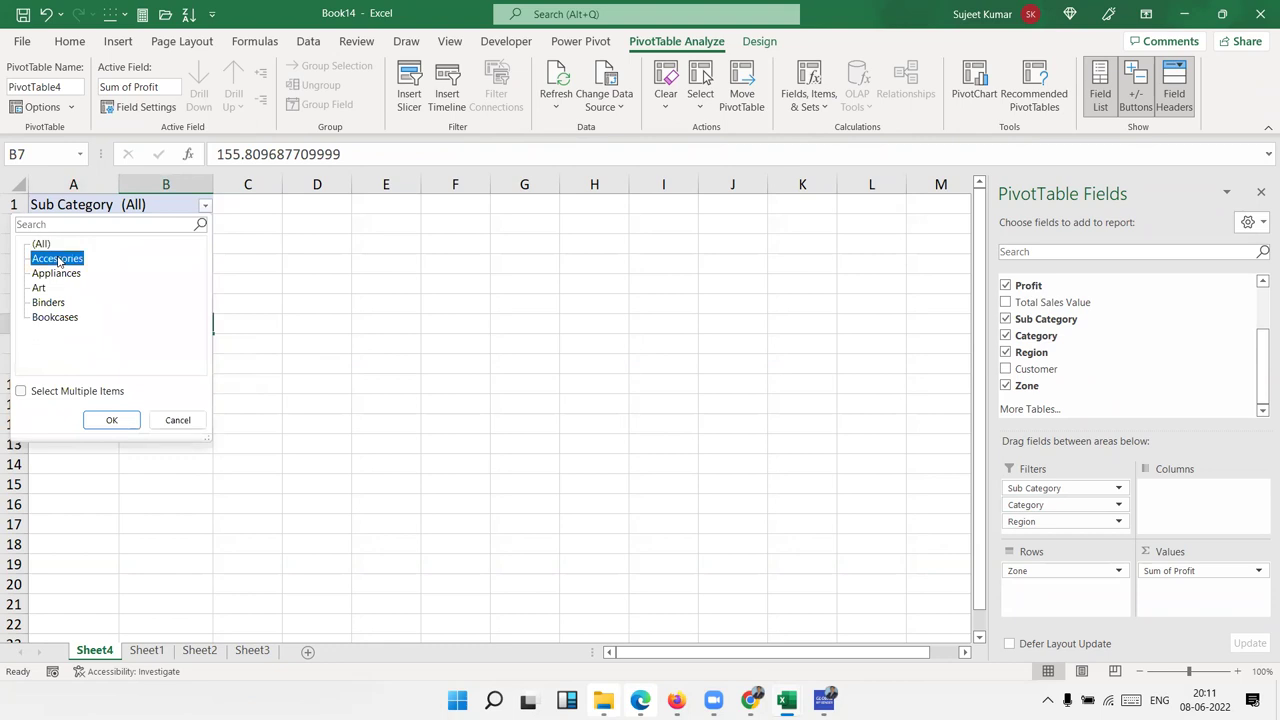
{"action": "left_click", "coordinate": [108, 419]}
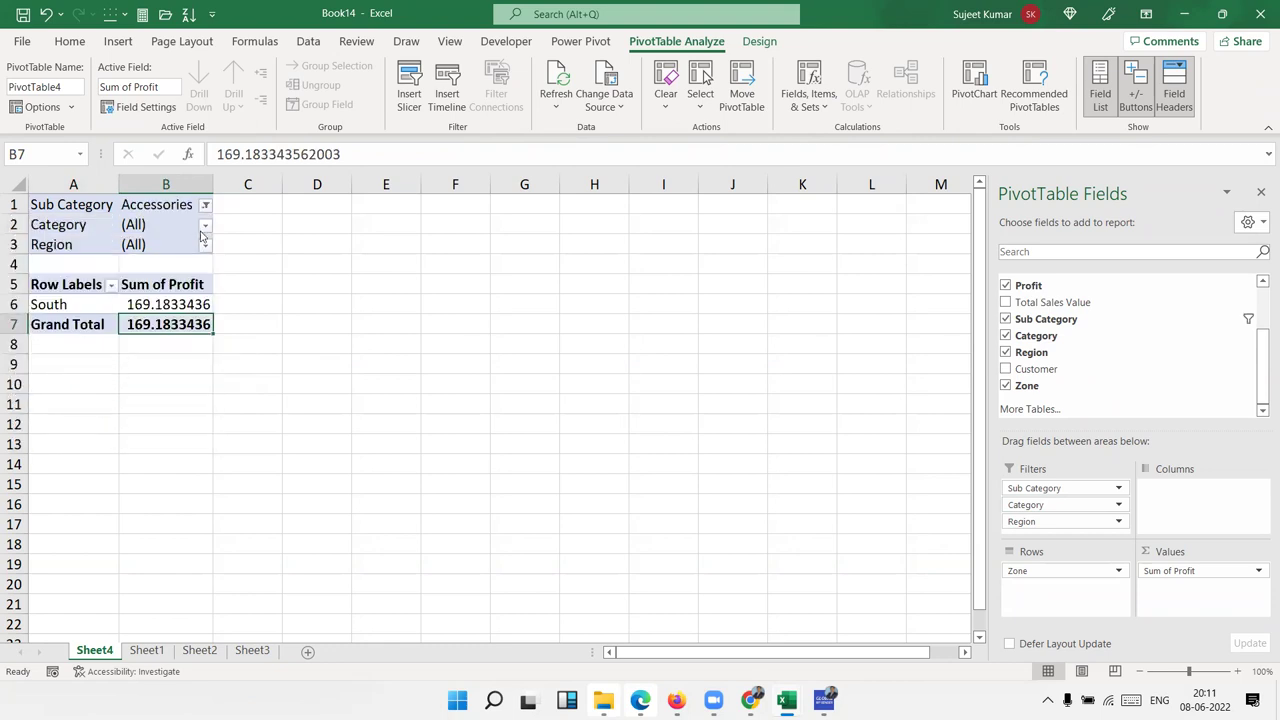
{"action": "left_click", "coordinate": [204, 226]}
{"action": "left_click", "coordinate": [54, 279]}
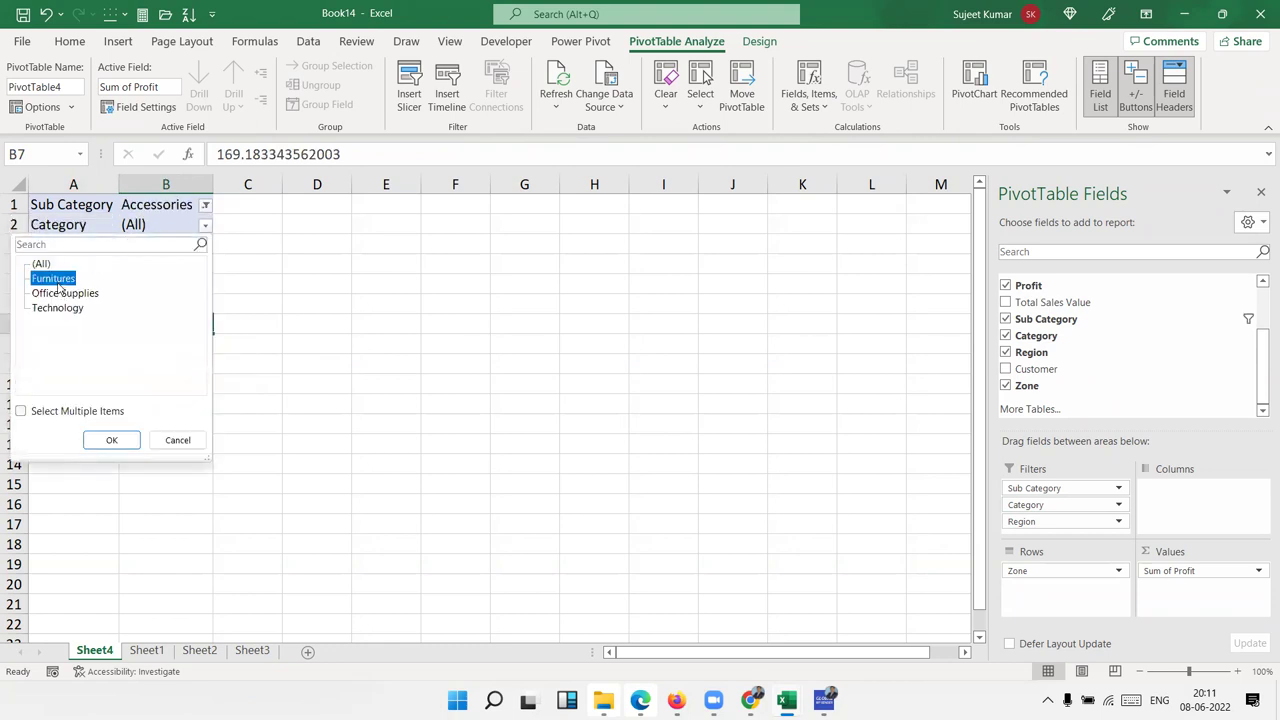
{"action": "left_click", "coordinate": [113, 440]}
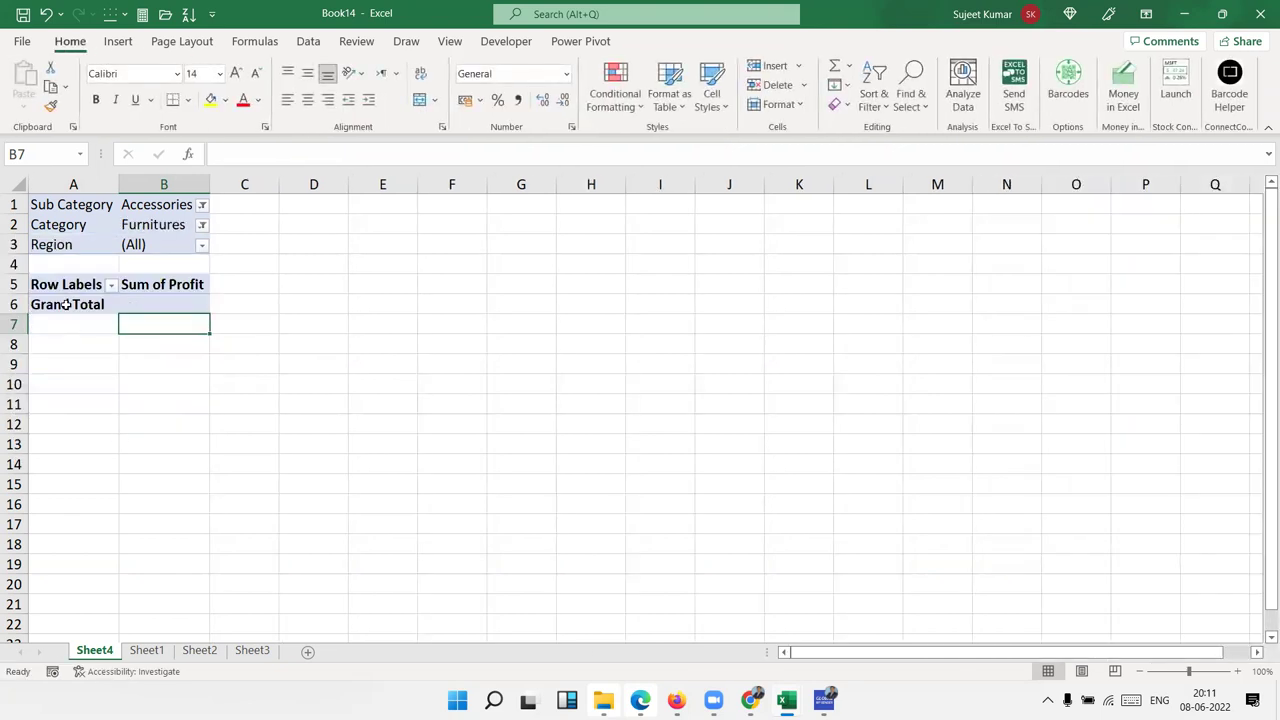
{"action": "left_click", "coordinate": [201, 227]}
{"action": "left_click", "coordinate": [70, 294]}
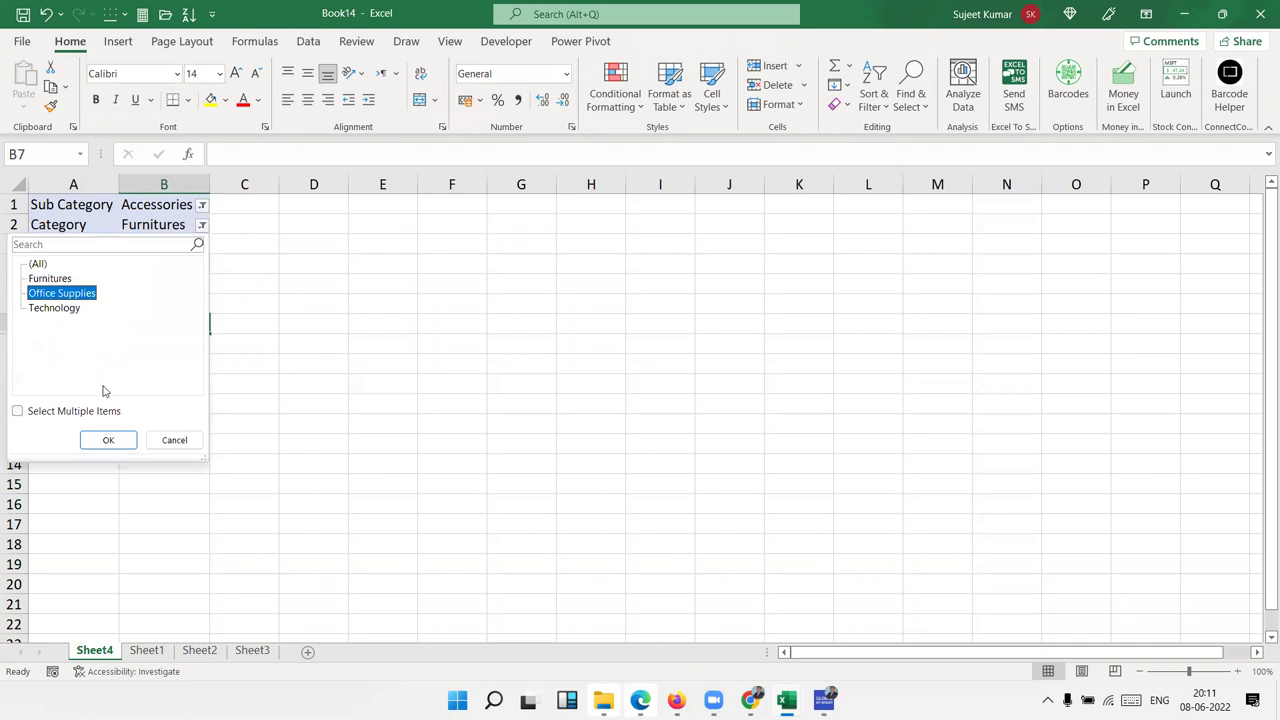
{"action": "left_click", "coordinate": [108, 440]}
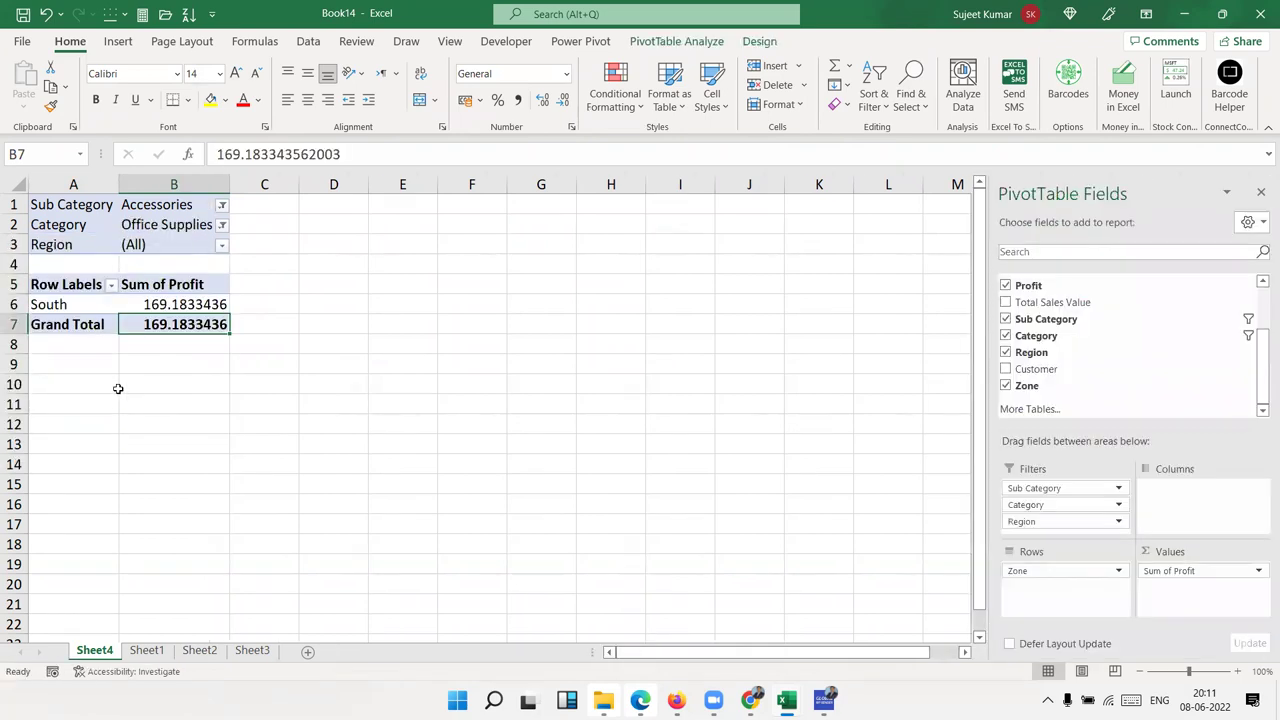
{"action": "left_click", "coordinate": [222, 226]}
{"action": "left_click", "coordinate": [88, 308]}
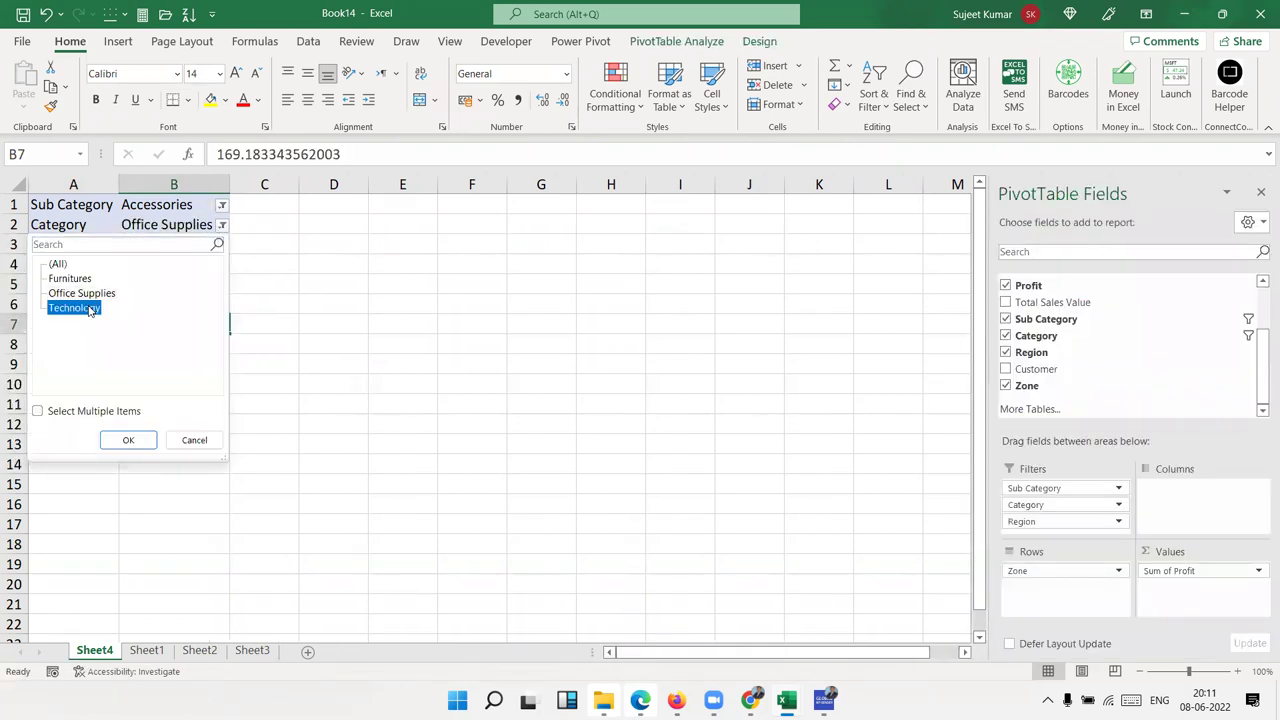
{"action": "left_click", "coordinate": [118, 440]}
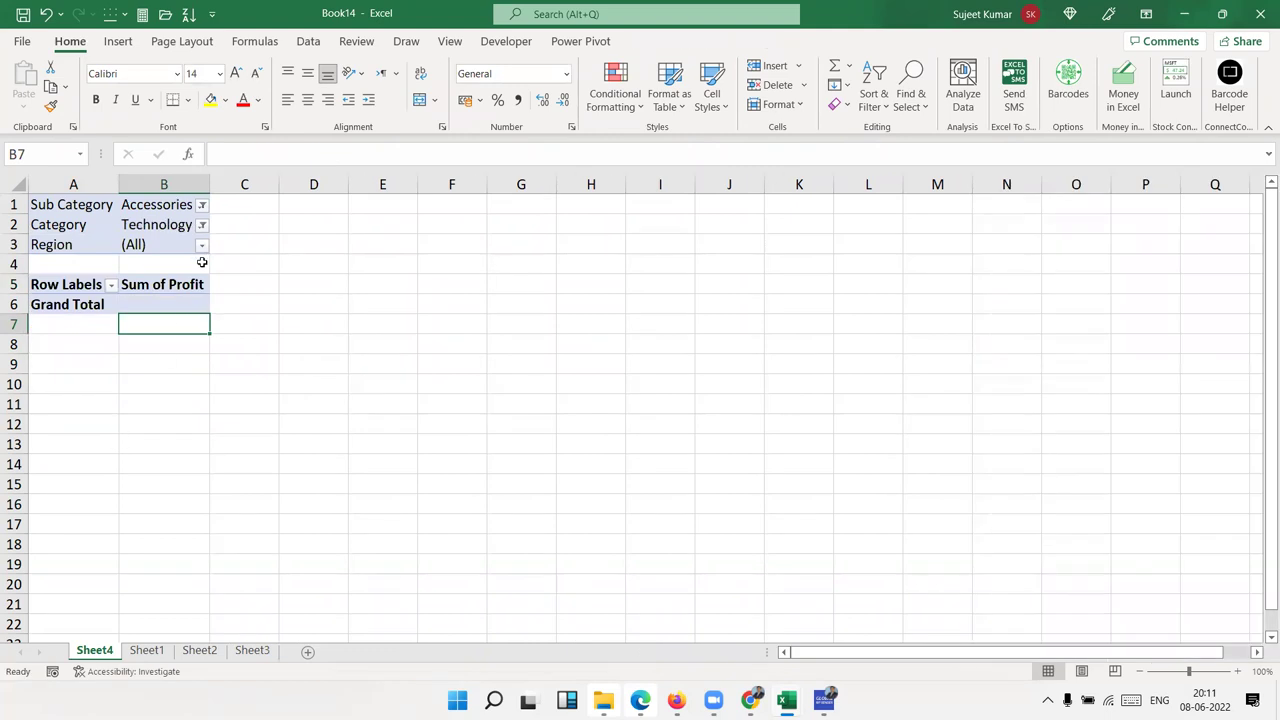
{"action": "left_click", "coordinate": [202, 226]}
{"action": "left_click", "coordinate": [40, 265]}
{"action": "left_click", "coordinate": [108, 440]}
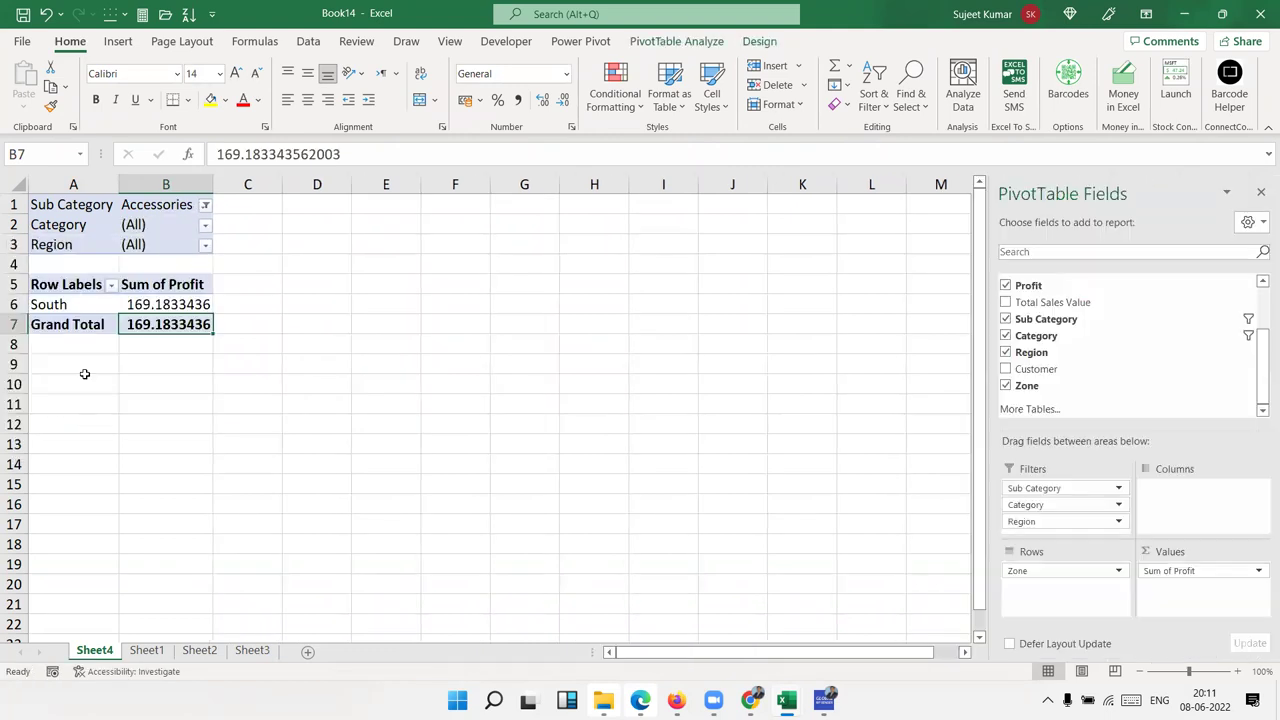
{"action": "left_click", "coordinate": [205, 227]}
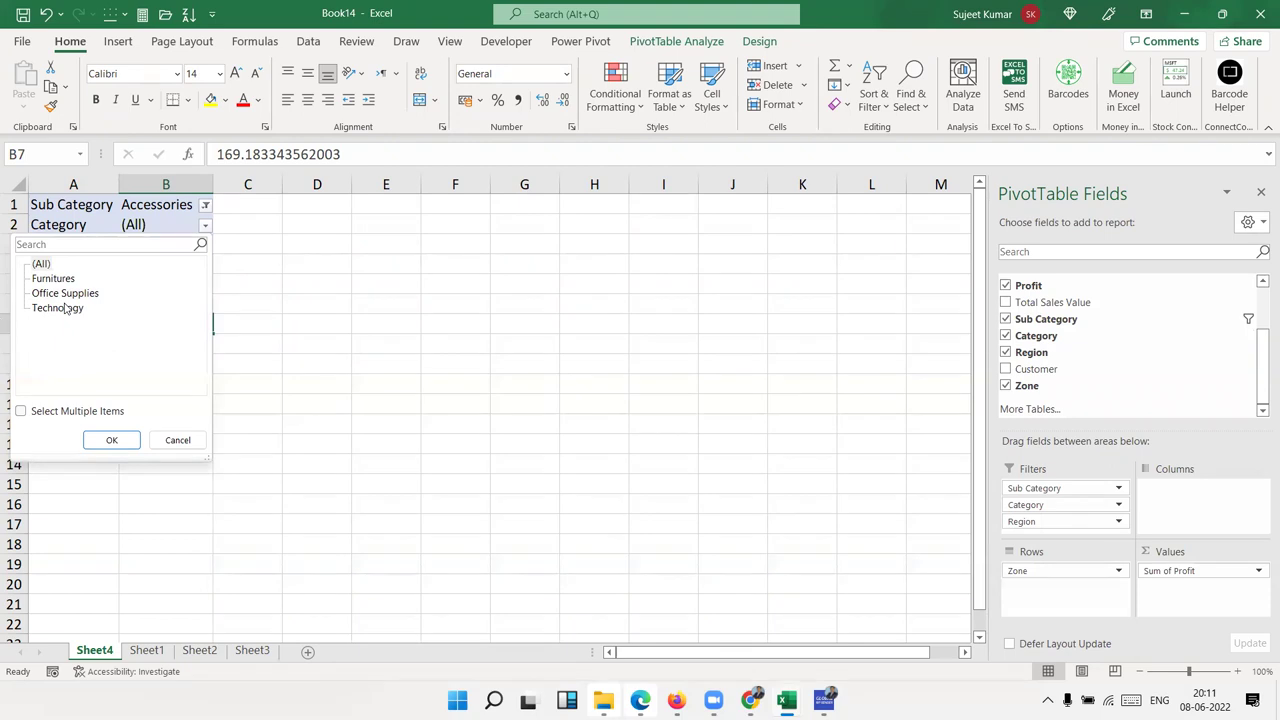
{"action": "left_click", "coordinate": [215, 296]}
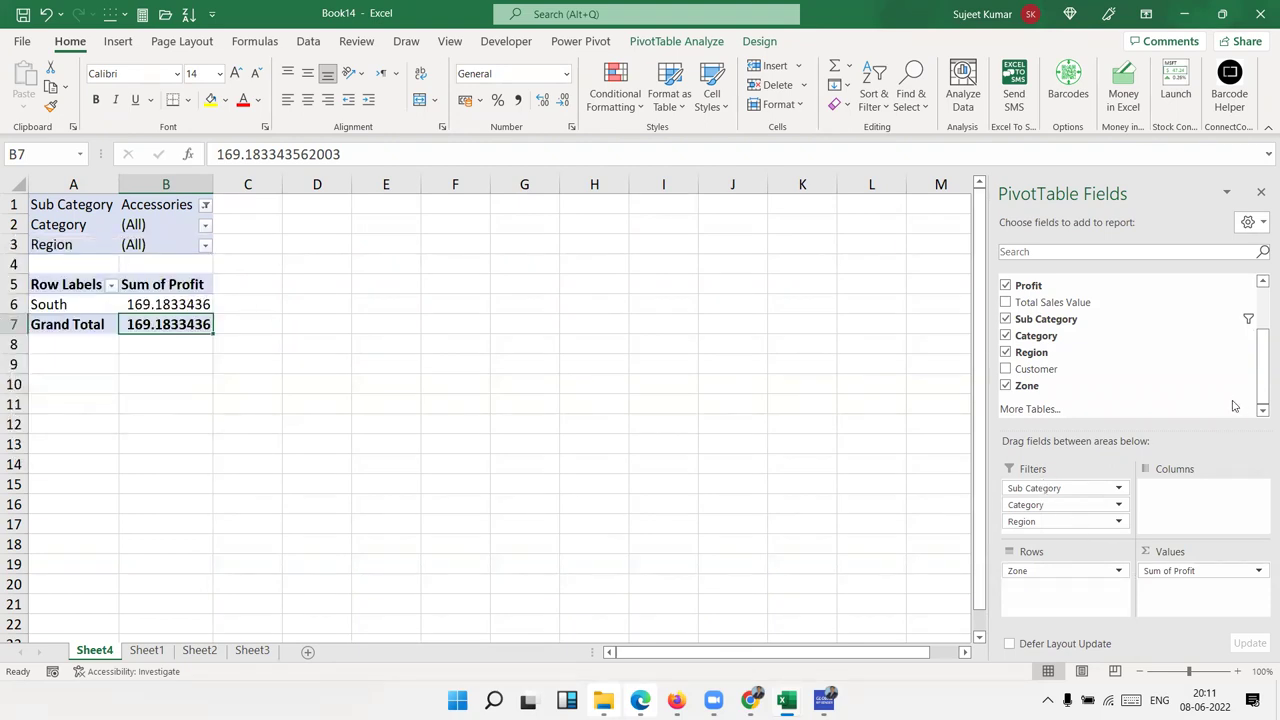
{"action": "left_click", "coordinate": [205, 205]}
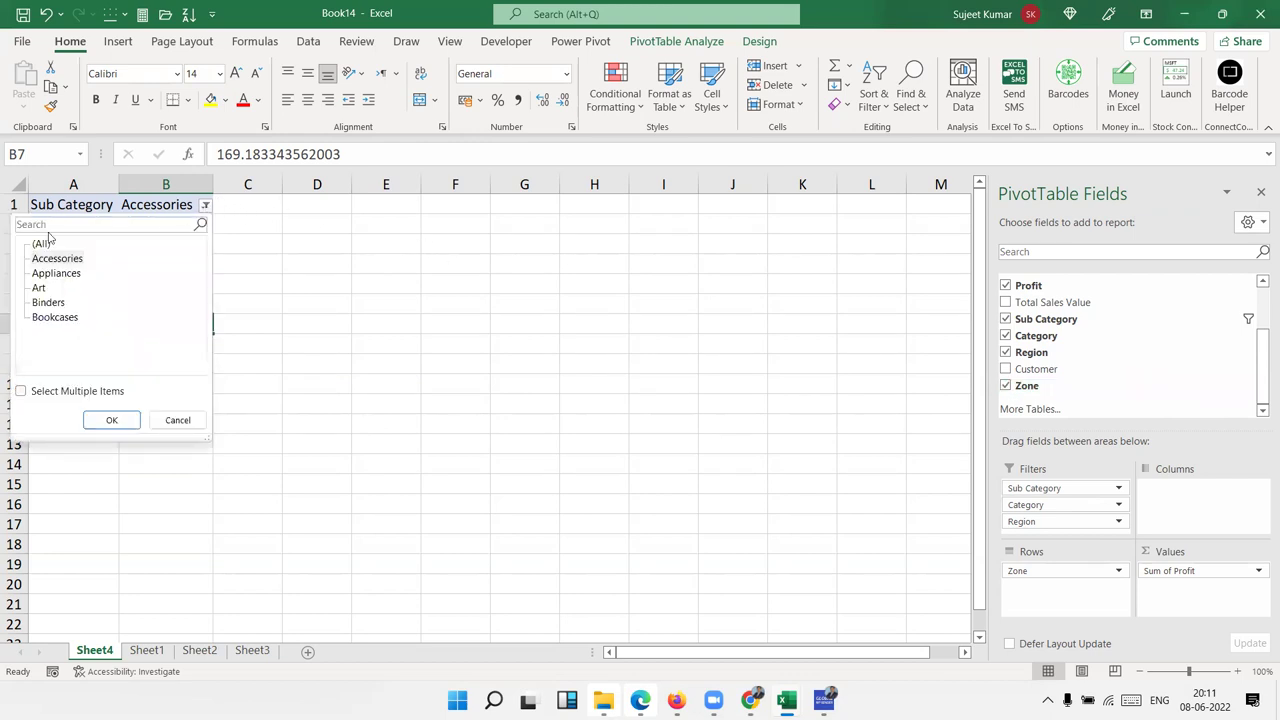
{"action": "left_click", "coordinate": [39, 246]}
{"action": "left_click", "coordinate": [119, 422]}
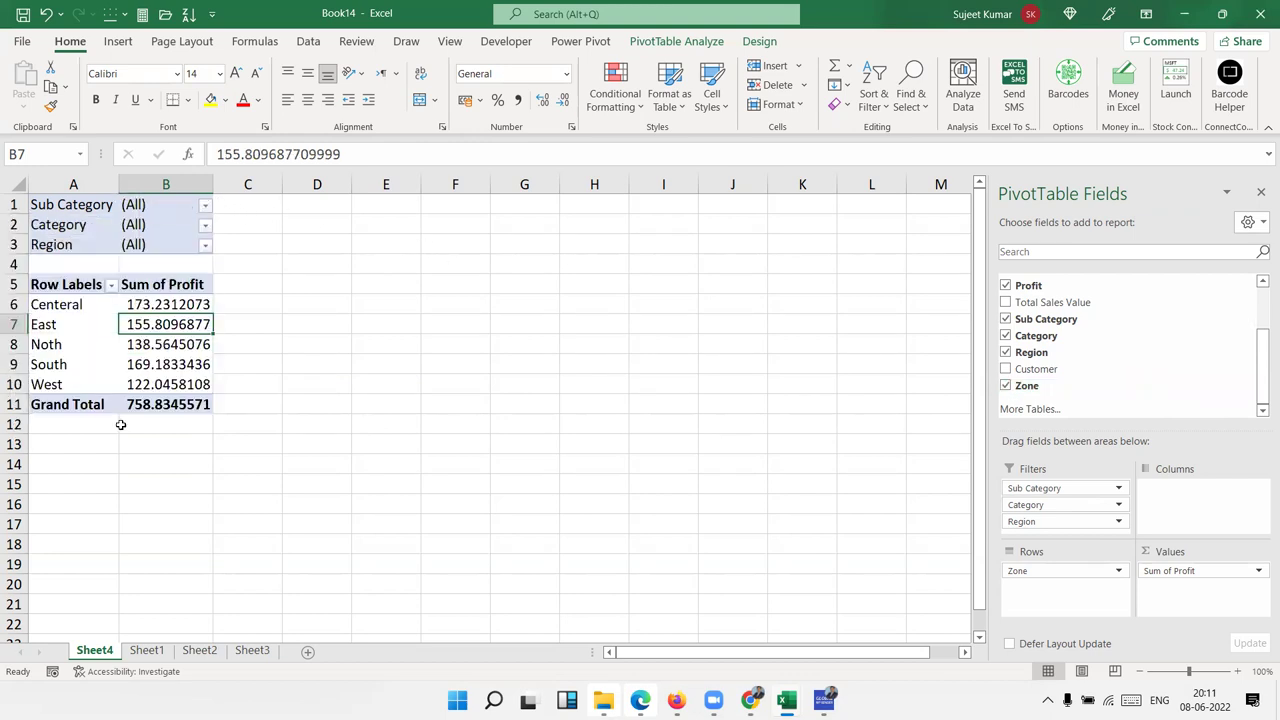
Reduce the zone profit values (excluding Grand Total) to one decimal place
{"action": "left_click", "coordinate": [161, 302]}
{"action": "key", "text": "ctrl+shift+Down"}
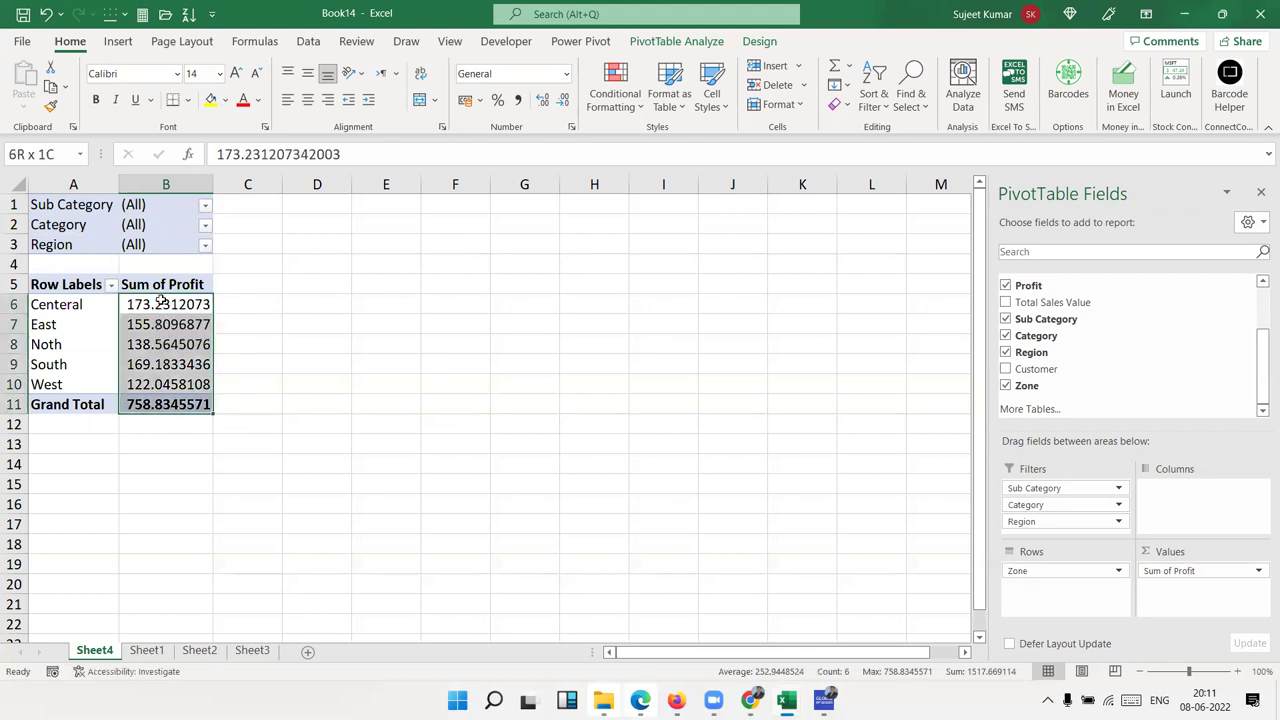
{"action": "key", "text": "shift+Up"}
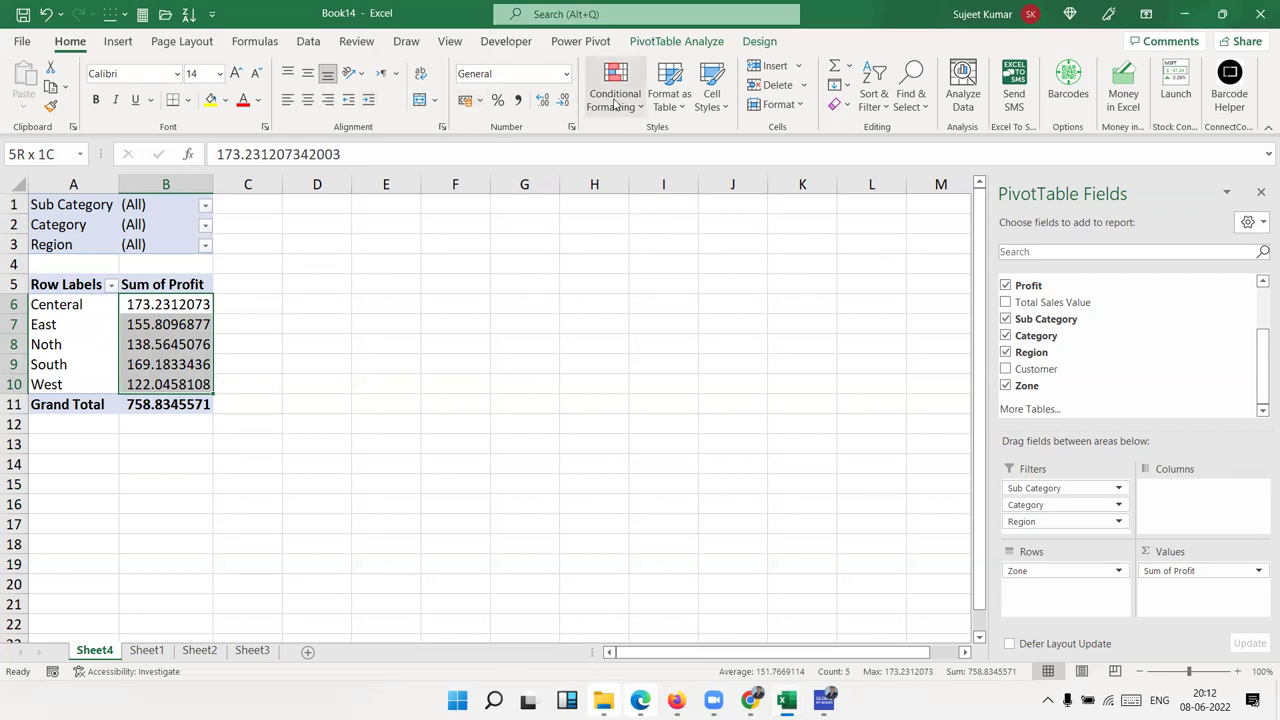
{"action": "left_click", "coordinate": [558, 102]}
{"action": "left_click", "coordinate": [558, 102]}
{"action": "left_click", "coordinate": [559, 103]}
{"action": "left_click", "coordinate": [559, 103]}
{"action": "left_click", "coordinate": [560, 104]}
{"action": "left_click", "coordinate": [559, 104]}
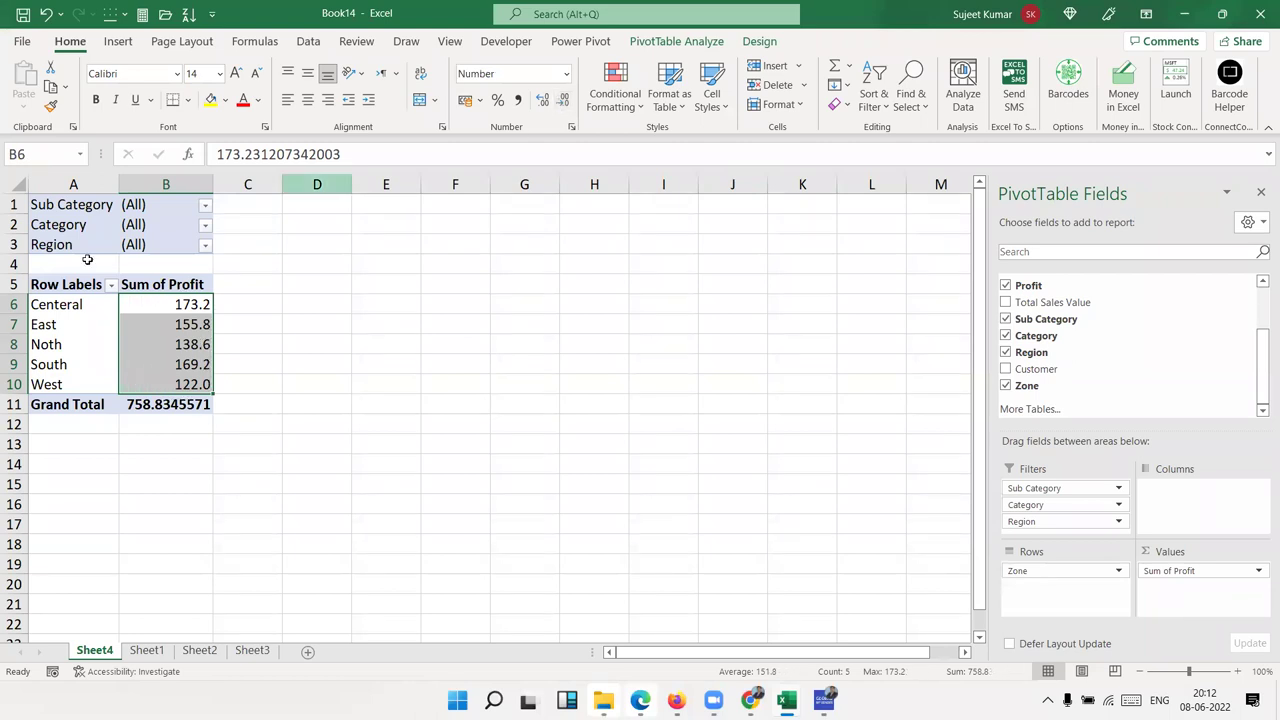
Remove the decimals from the profit Grand Total so it shows 759
{"action": "left_click", "coordinate": [152, 400]}
{"action": "left_click", "coordinate": [560, 104]}
{"action": "left_click", "coordinate": [560, 104]}
{"action": "left_click", "coordinate": [560, 104]}
{"action": "left_click", "coordinate": [560, 104]}
{"action": "left_click", "coordinate": [560, 104]}
{"action": "left_click", "coordinate": [560, 104]}
{"action": "left_click", "coordinate": [560, 104]}
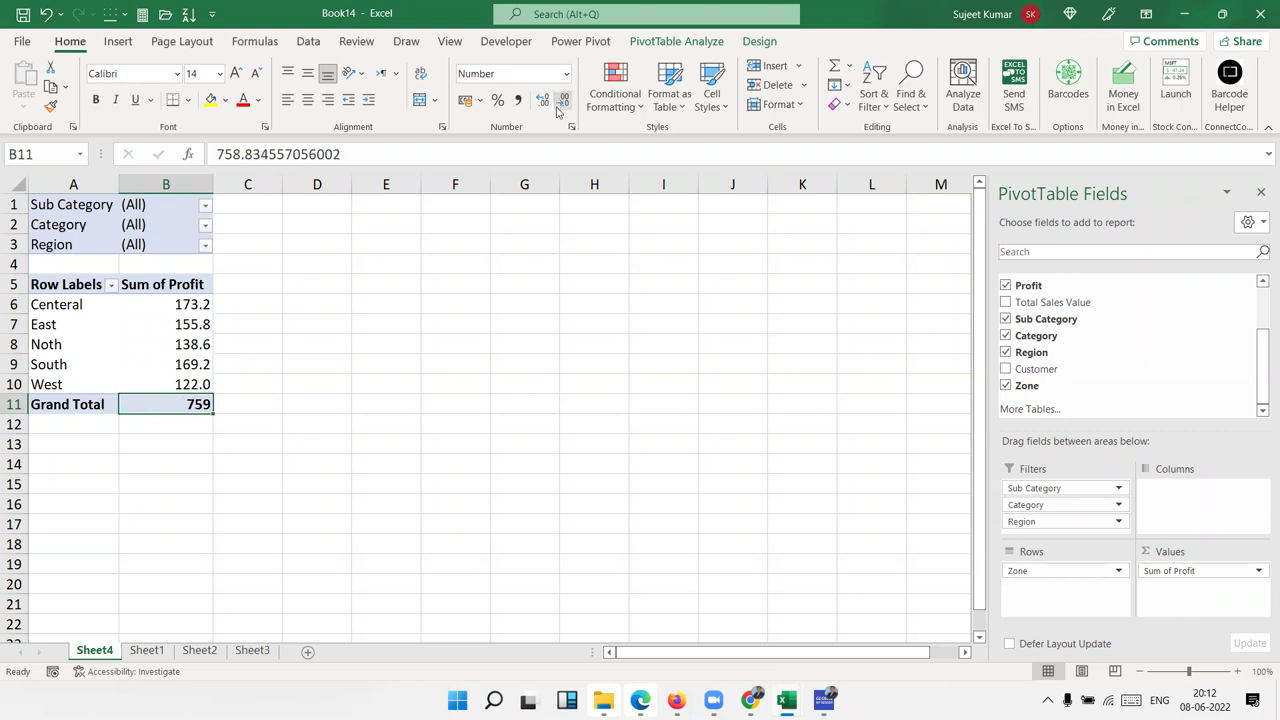
Add Sum of Sales Value to the pivot and insert a Clustered Column PivotChart, moved up-right
{"action": "scroll", "coordinate": [1181, 330], "scroll_direction": "up", "scroll_amount": 2}
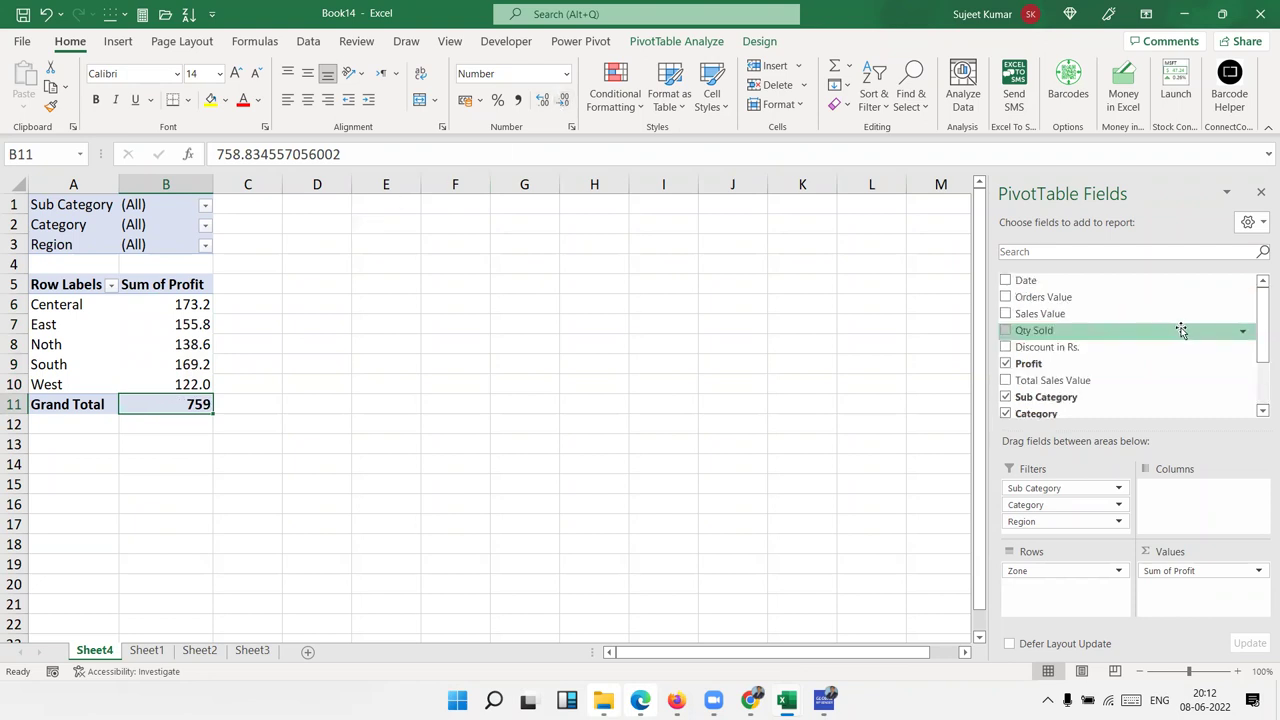
{"action": "mouse_move", "coordinate": [1123, 313]}
{"action": "left_mouse_down"}
{"action": "mouse_move", "coordinate": [1208, 602]}
{"action": "mouse_move", "coordinate": [1190, 588]}
{"action": "left_mouse_up"}
{"action": "left_click", "coordinate": [177, 327]}
{"action": "left_click", "coordinate": [118, 41]}
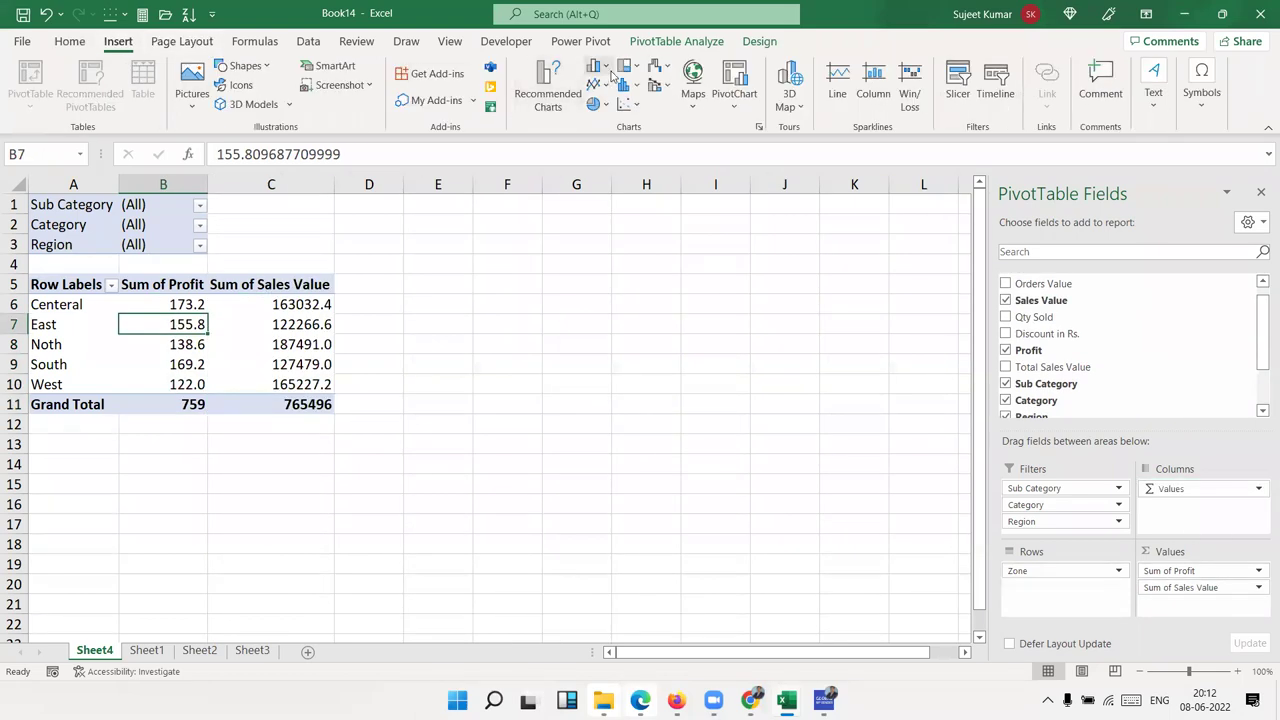
{"action": "left_click", "coordinate": [604, 68]}
{"action": "left_click", "coordinate": [609, 123]}
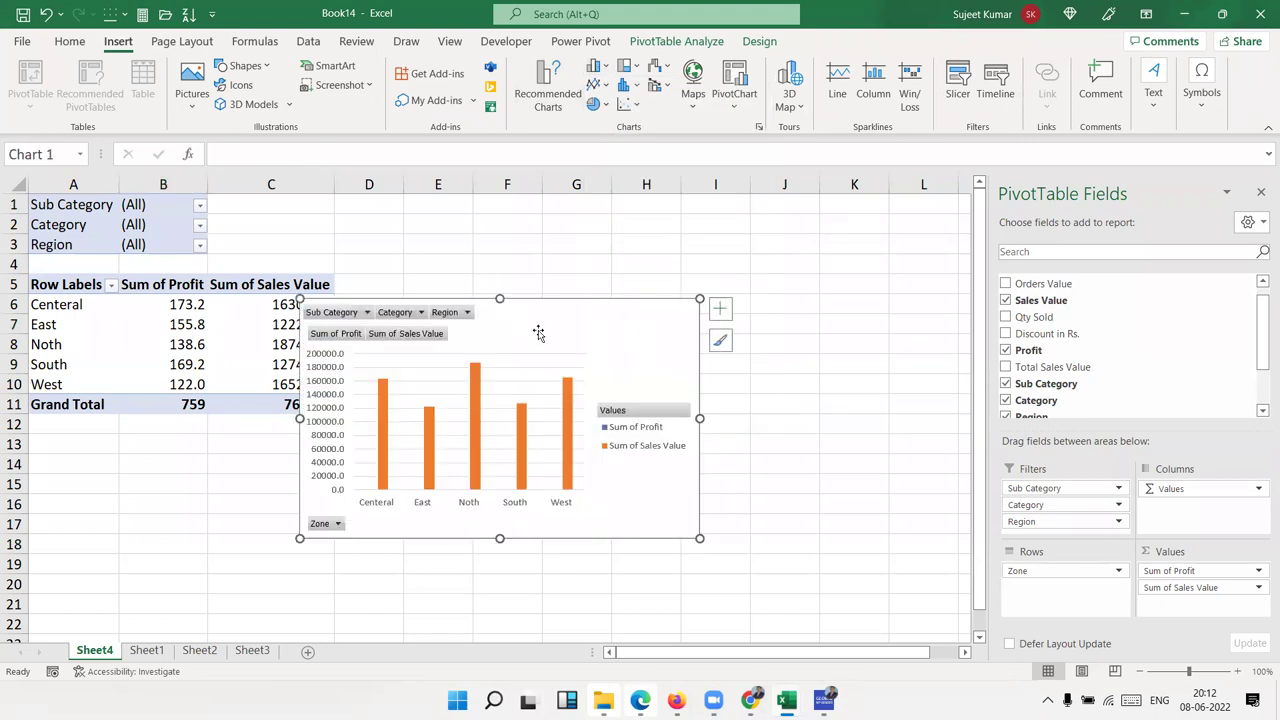
{"action": "left_click_drag", "start_coordinate": [538, 333], "coordinate": [641, 247]}
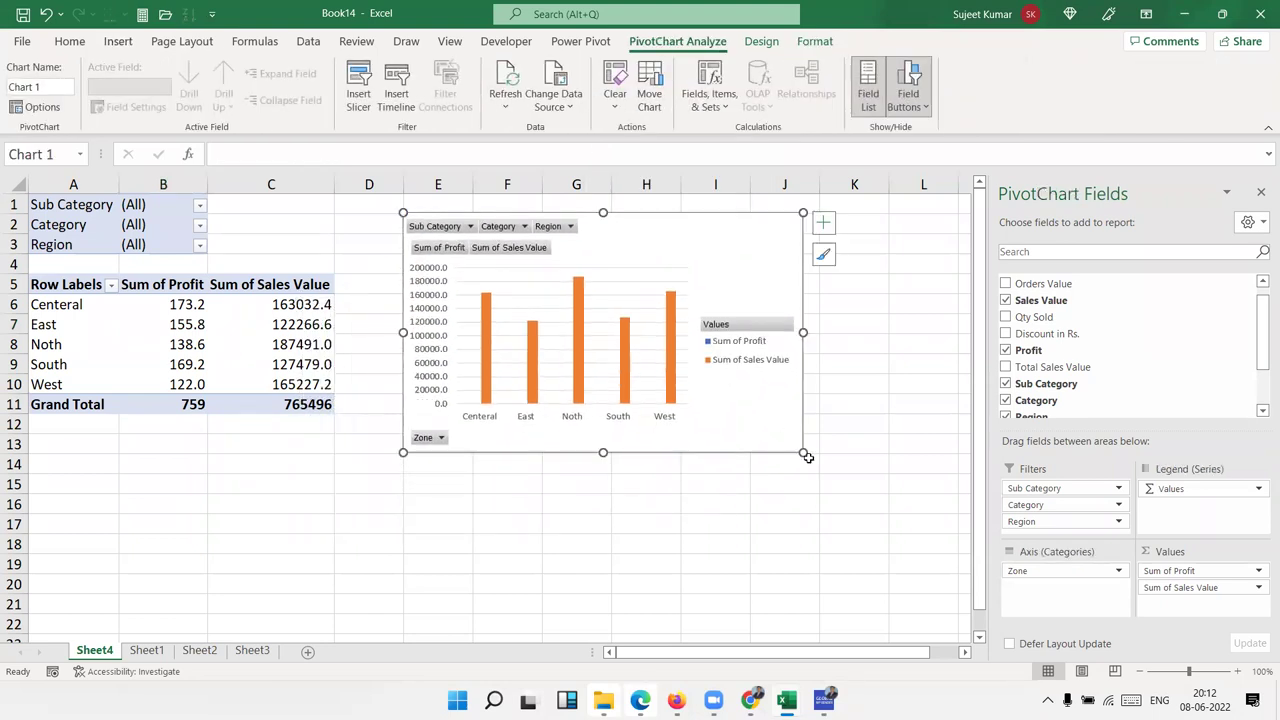
Enlarge the PivotChart by dragging its bottom-right corner outward
{"action": "left_click_drag", "start_coordinate": [803, 453], "coordinate": [862, 483]}
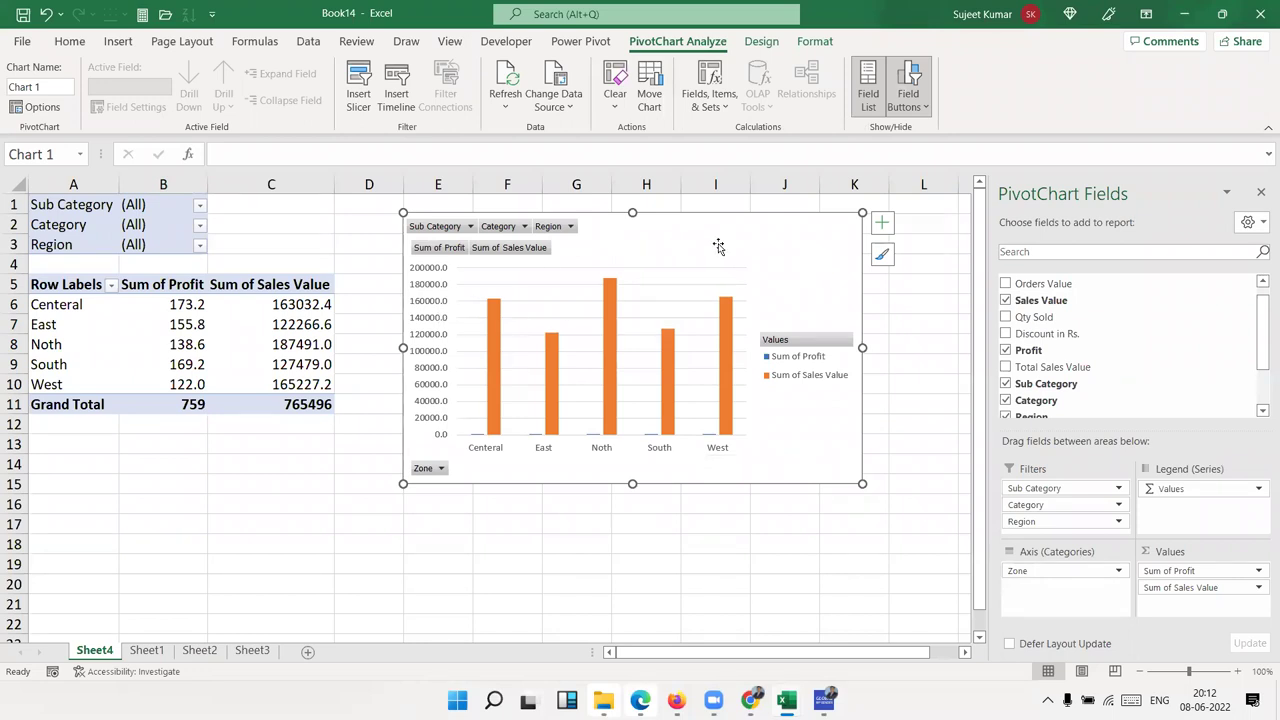
Delete the PivotChart and remove Sum of Sales Value from the pivot's values
{"action": "key", "text": "Delete"}
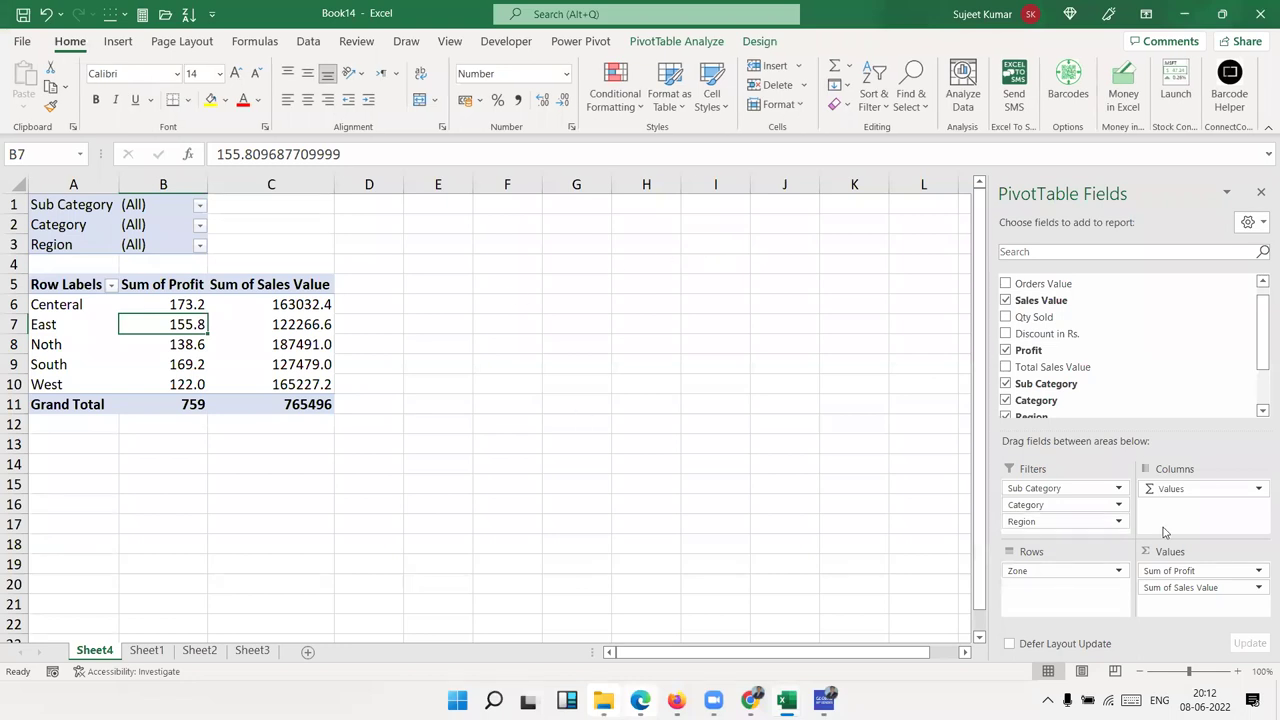
{"action": "left_click_drag", "start_coordinate": [1195, 588], "coordinate": [1186, 420]}
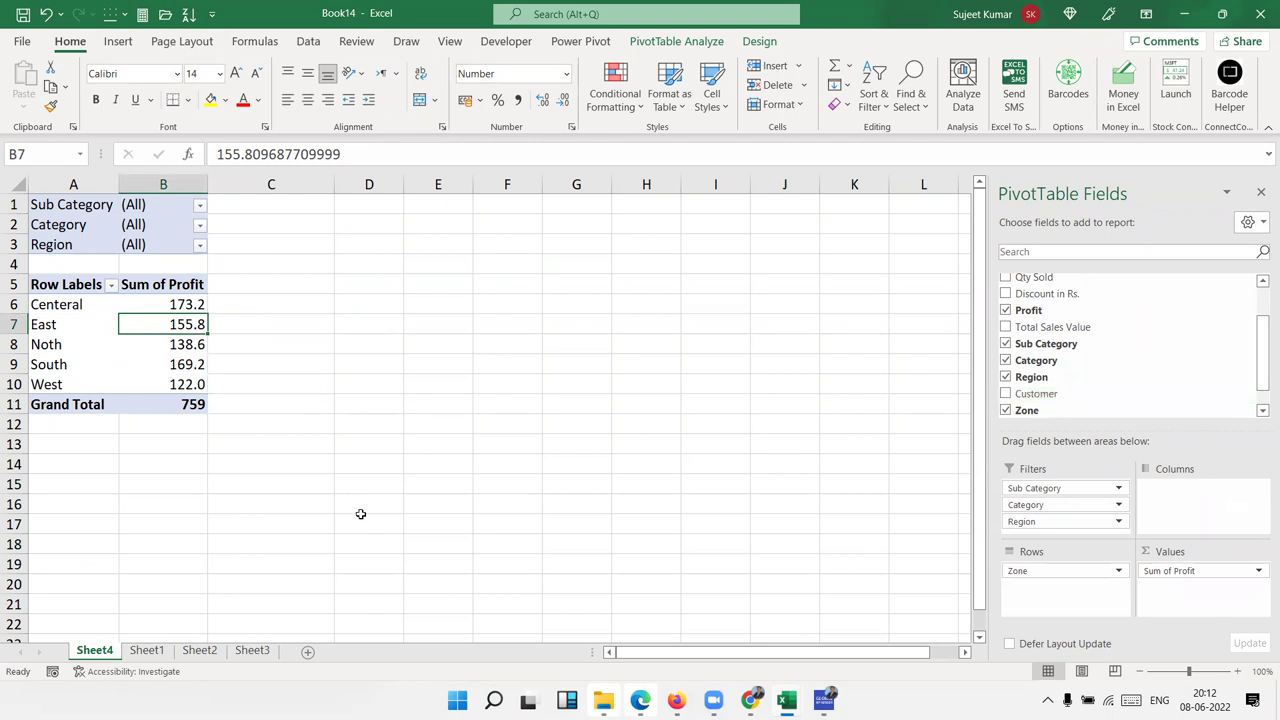
Create a second PivotTable from Sheet1 data placed on the existing worksheet at Sheet4!$E$4
{"action": "left_click", "coordinate": [142, 650]}
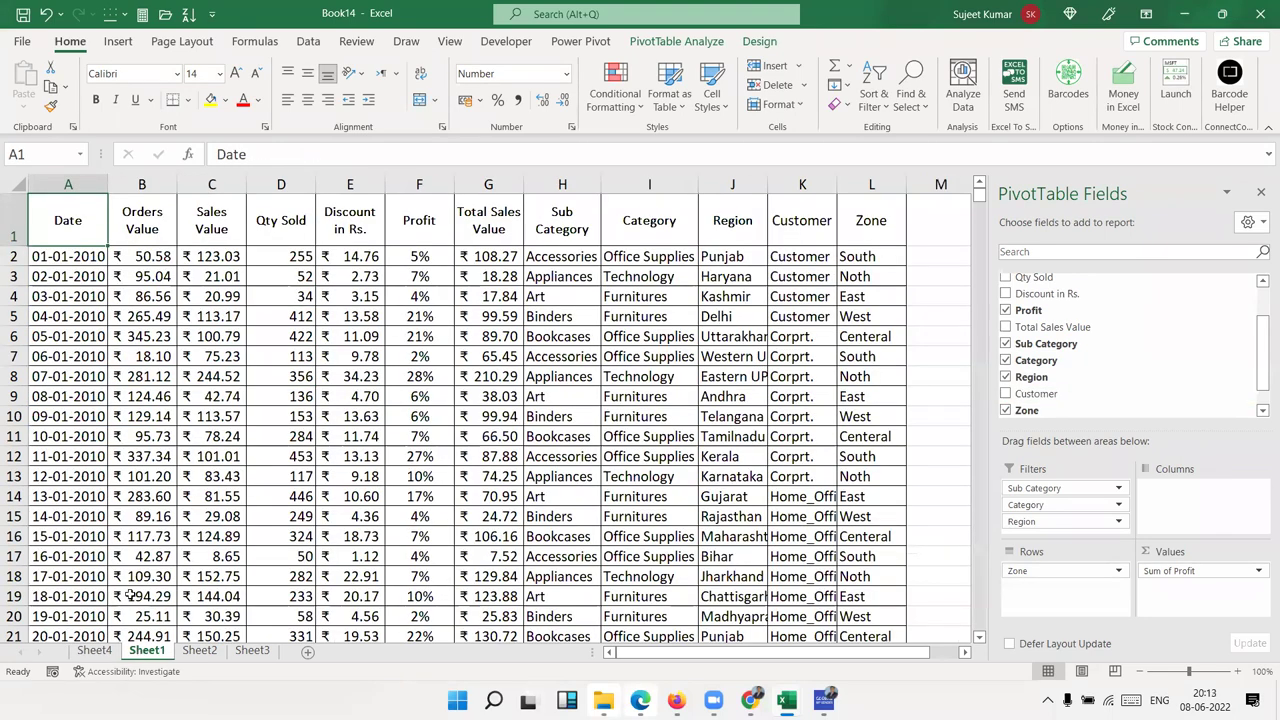
{"action": "left_click", "coordinate": [118, 41]}
{"action": "left_click", "coordinate": [30, 80]}
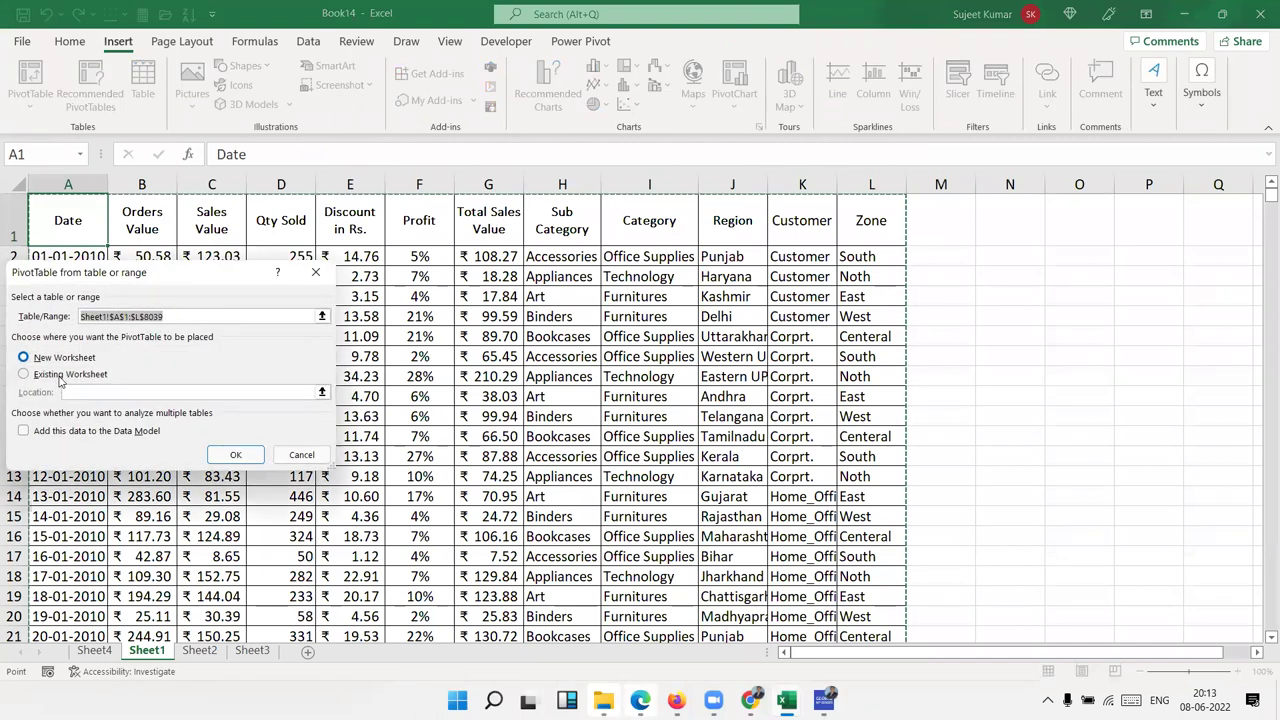
{"action": "left_click", "coordinate": [60, 374]}
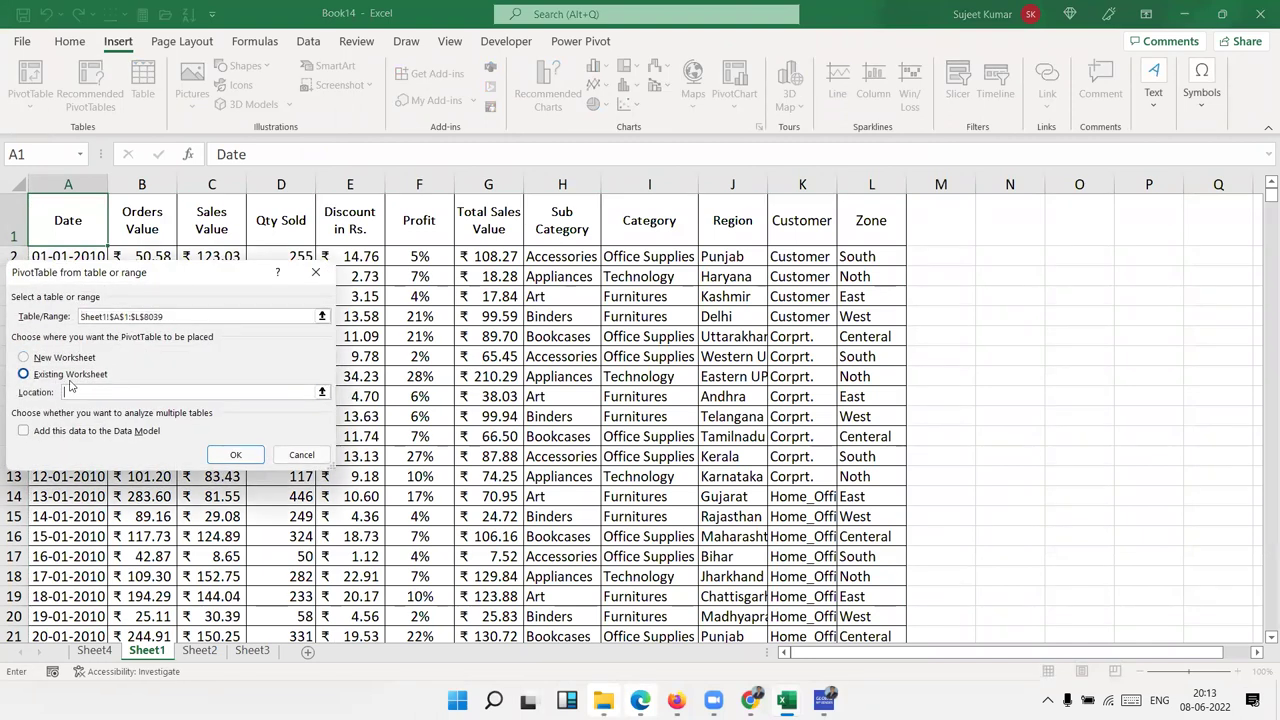
{"action": "left_click", "coordinate": [322, 392]}
{"action": "left_click", "coordinate": [195, 652]}
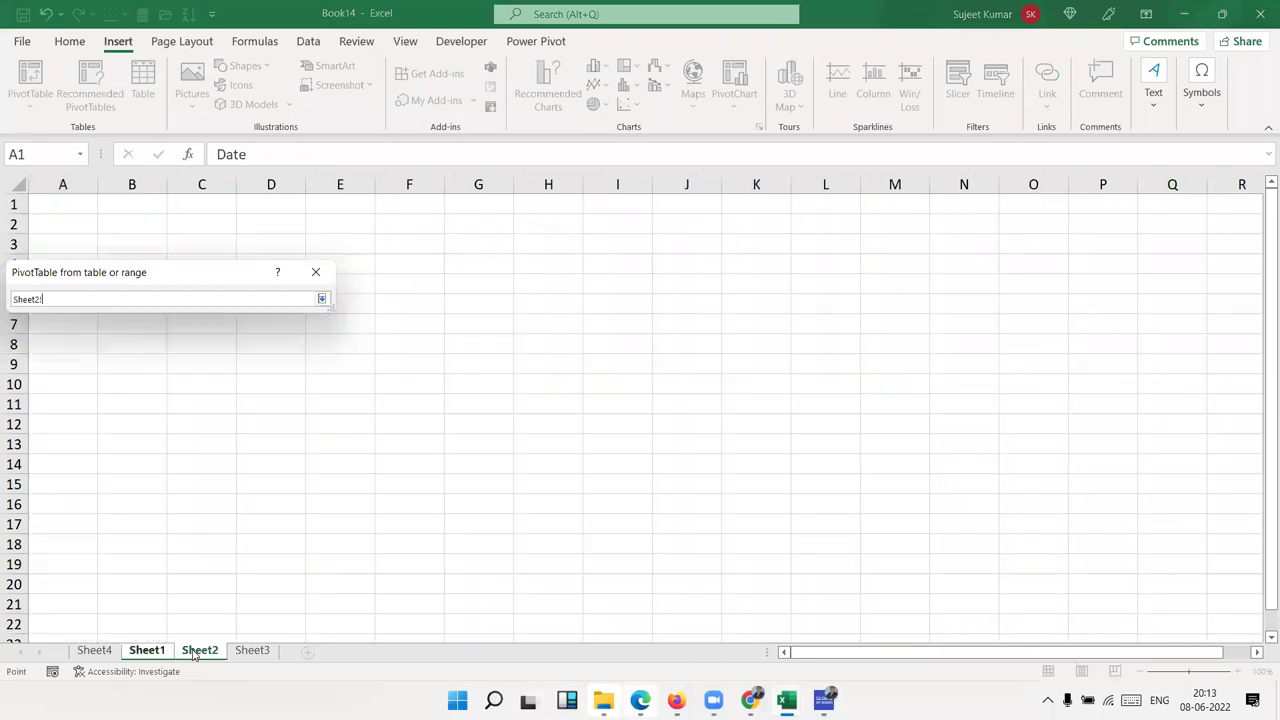
{"action": "left_click", "coordinate": [96, 652]}
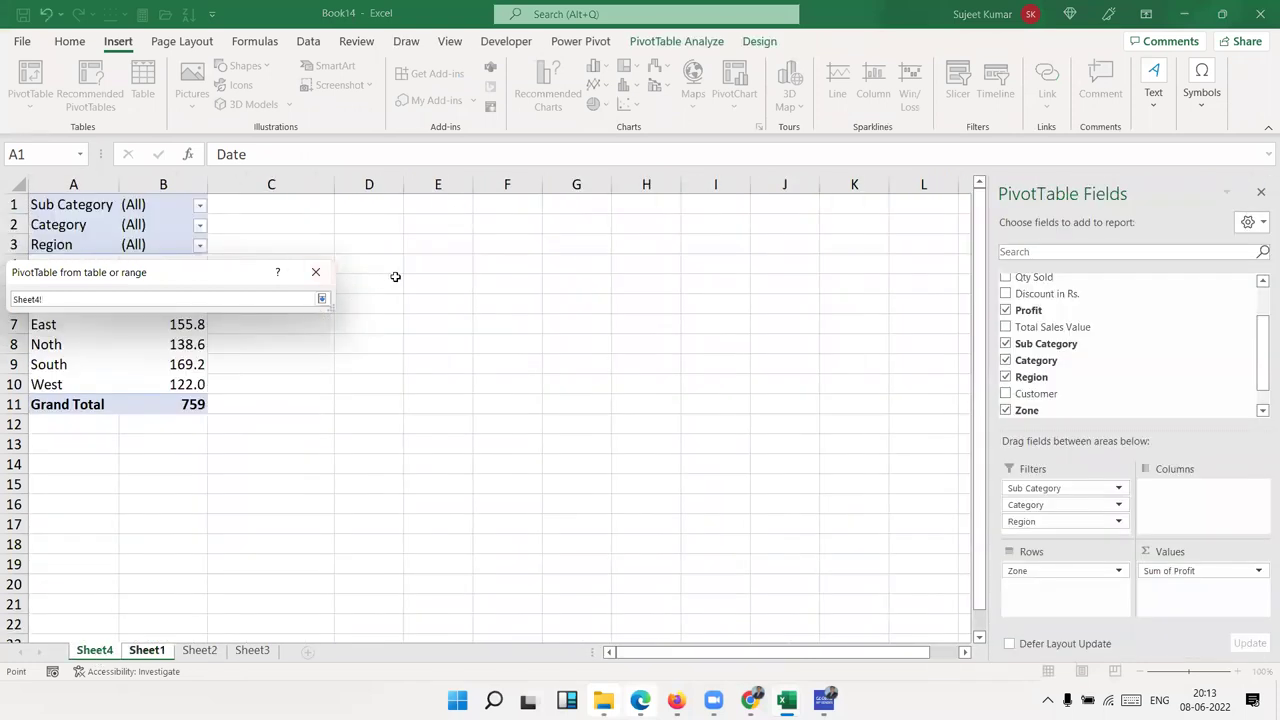
{"action": "left_click", "coordinate": [433, 266]}
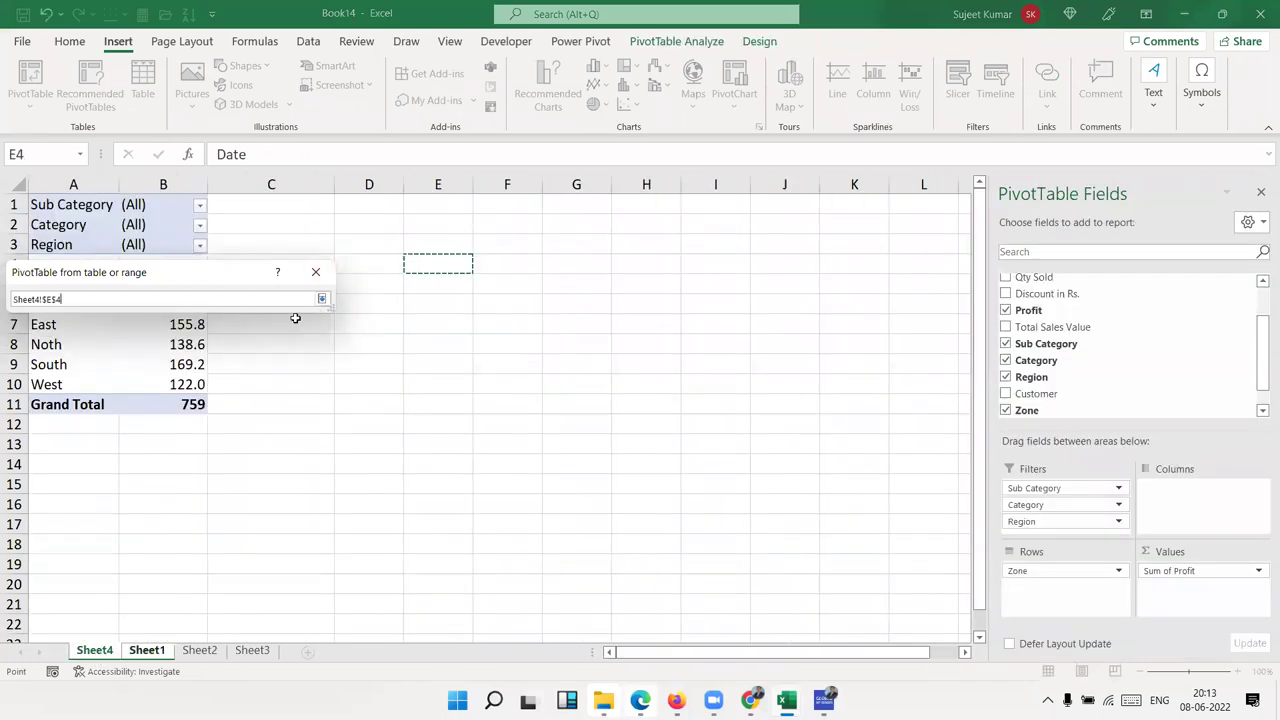
{"action": "left_click", "coordinate": [322, 298]}
{"action": "left_click", "coordinate": [237, 455]}
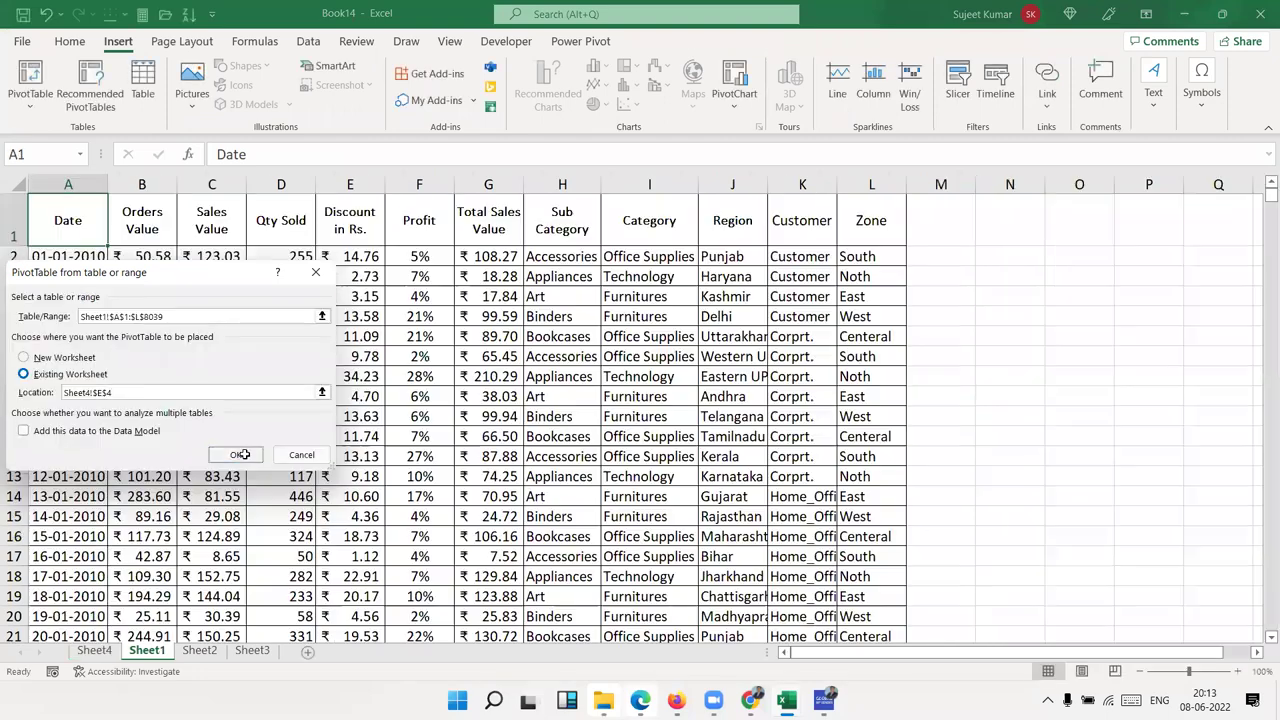
Put Zone in the second pivot's rows and Sum of Sales Value in values, totalling 765496.1614
{"action": "scroll", "coordinate": [1065, 390], "scroll_direction": "down", "scroll_amount": 2}
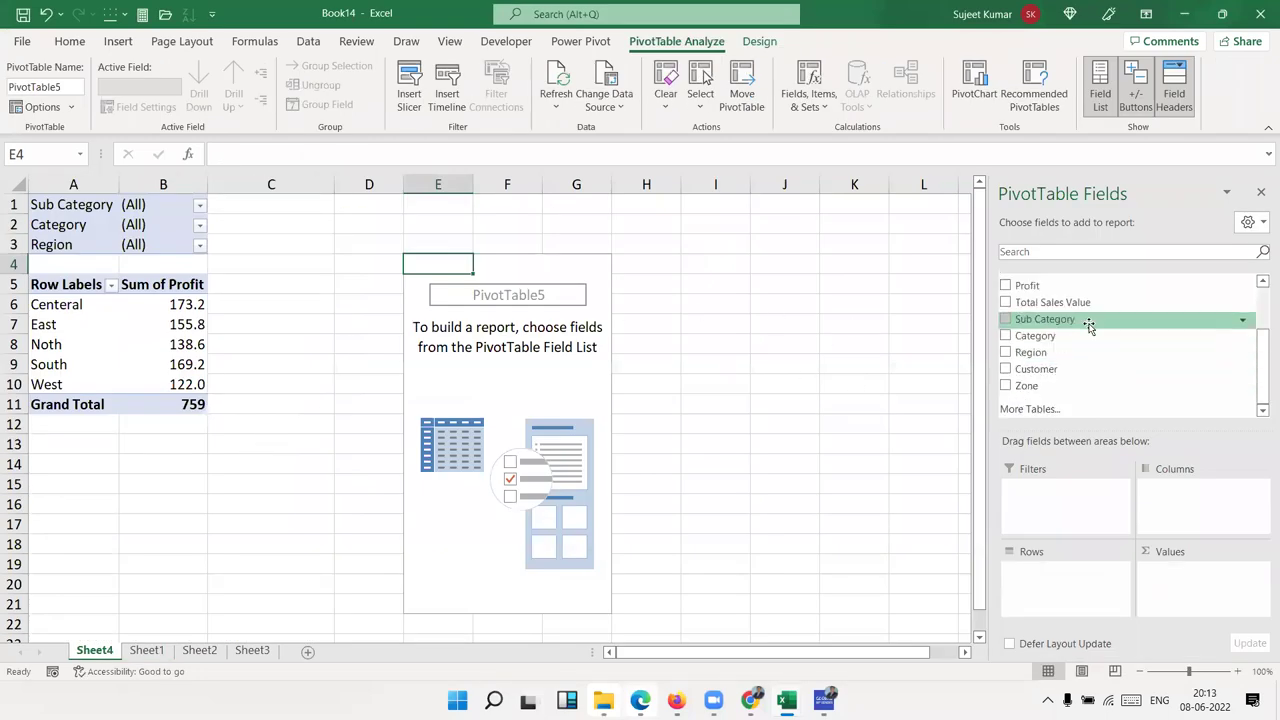
{"action": "left_click_drag", "start_coordinate": [1030, 386], "coordinate": [1070, 578]}
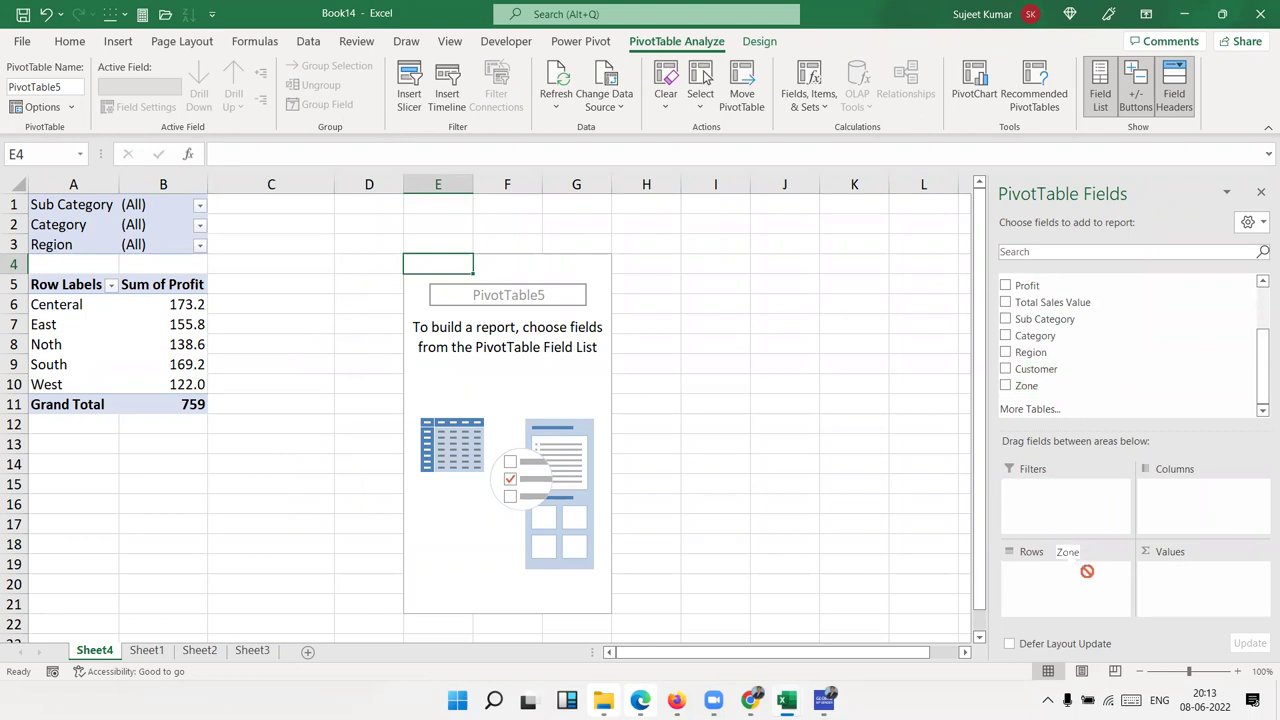
{"action": "scroll", "coordinate": [1088, 308], "scroll_direction": "up", "scroll_amount": 2}
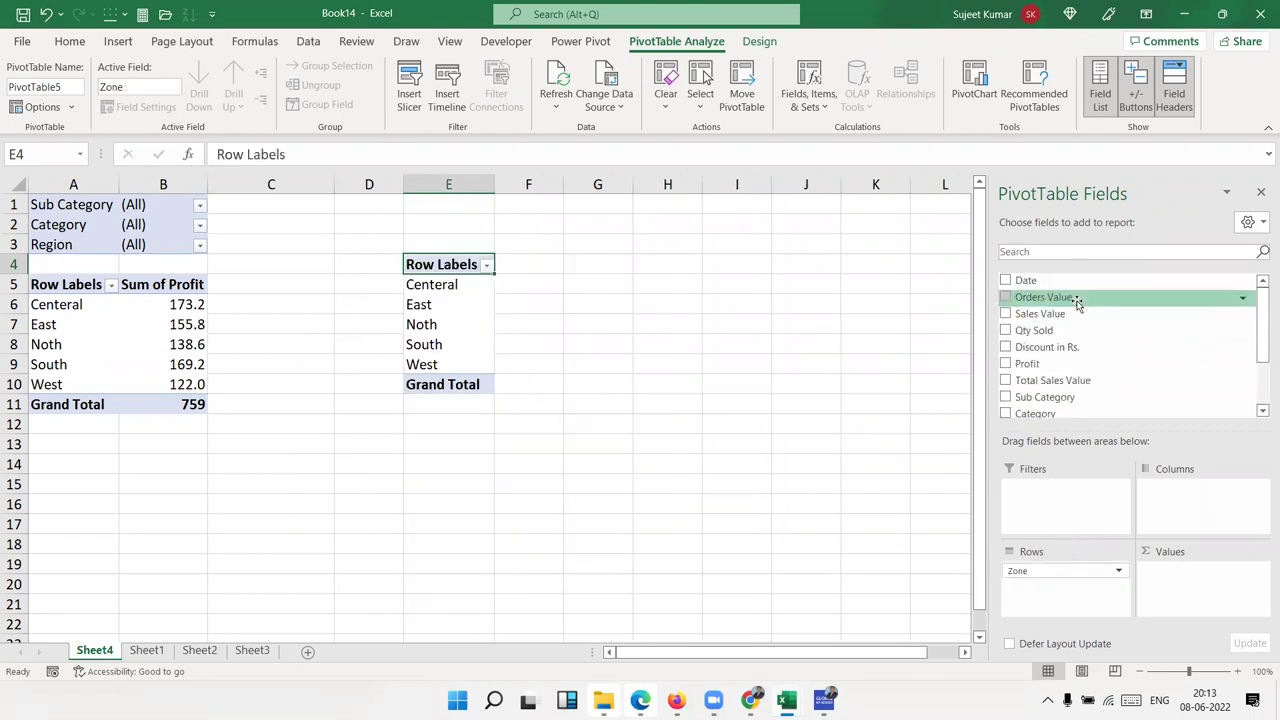
{"action": "left_click_drag", "start_coordinate": [1080, 314], "coordinate": [1238, 600]}
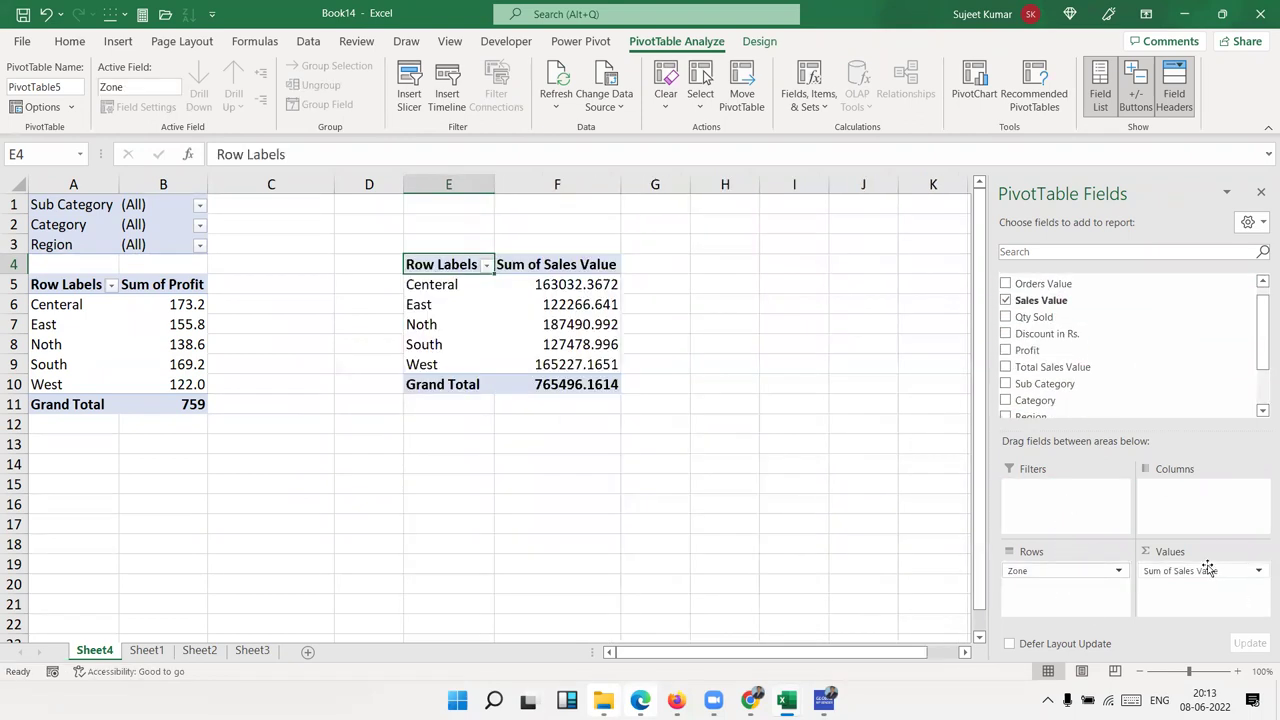
{"action": "left_click", "coordinate": [196, 326]}
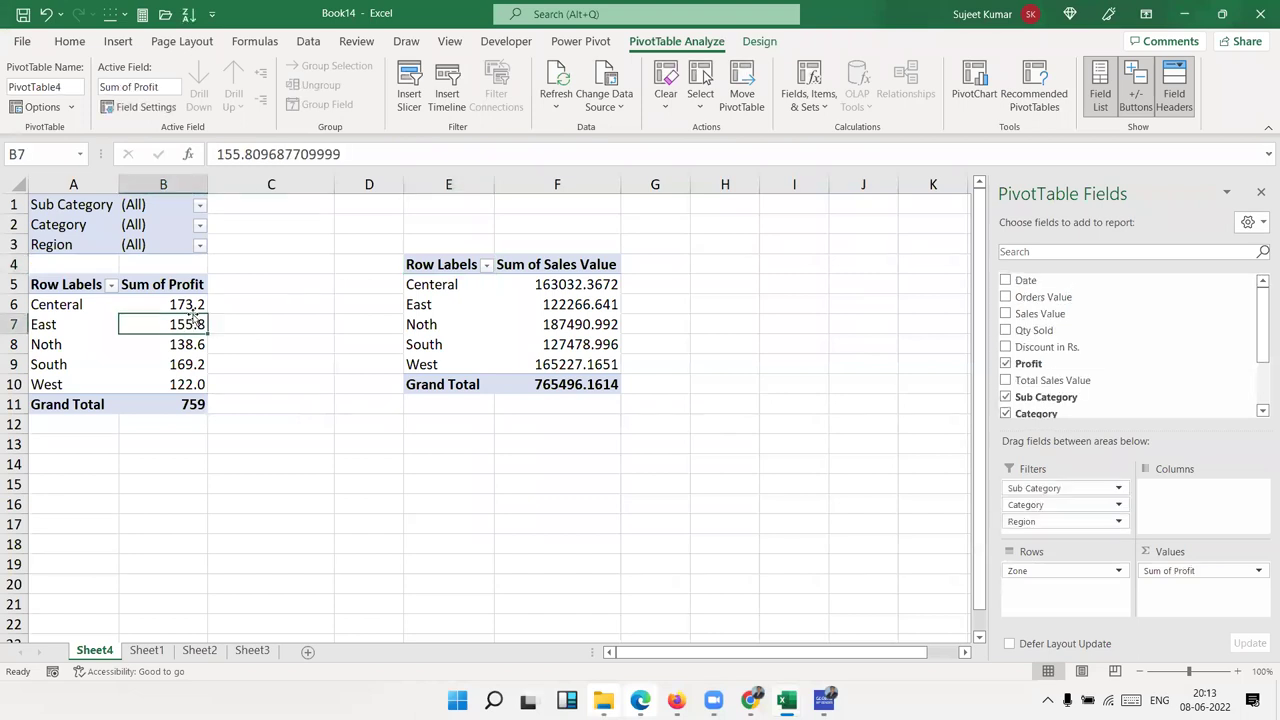
Insert a Clustered Column PivotChart of profit by zone and move it to the sheet's right side
{"action": "left_click", "coordinate": [118, 41]}
{"action": "left_click", "coordinate": [596, 66]}
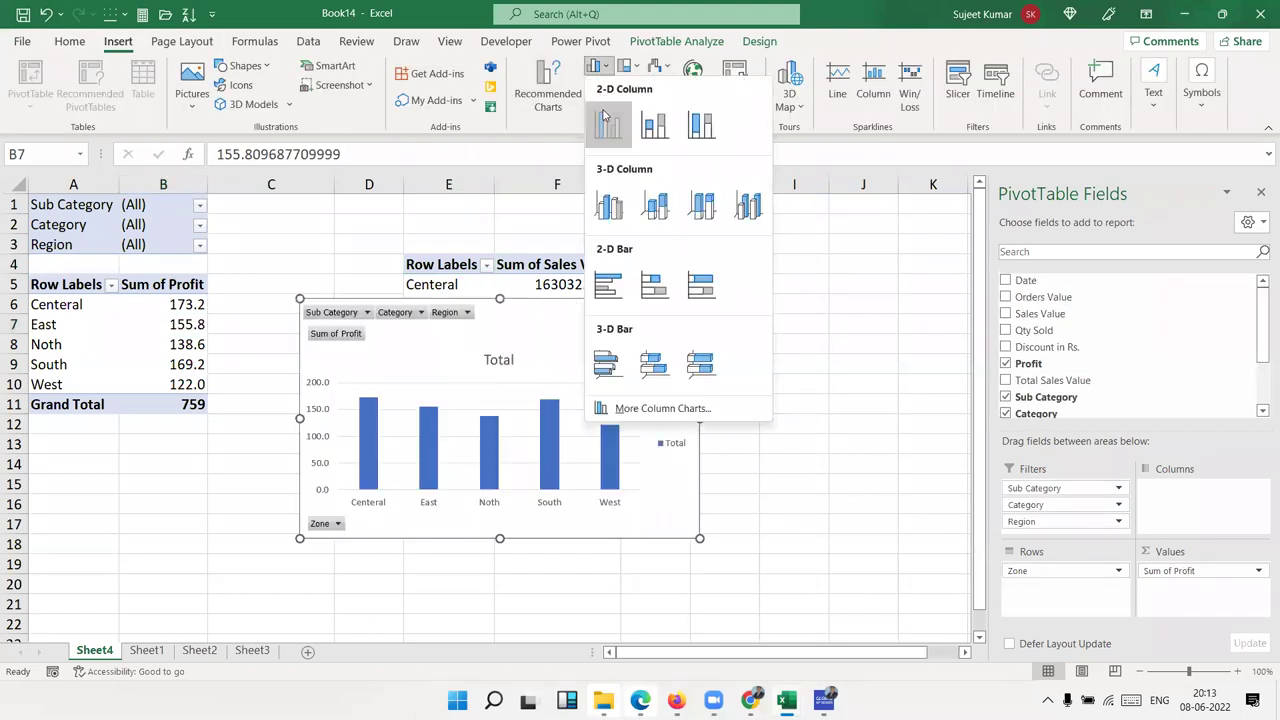
{"action": "left_click", "coordinate": [607, 128]}
{"action": "left_click", "coordinate": [1261, 192]}
{"action": "mouse_move", "coordinate": [498, 334]}
{"action": "left_mouse_down"}
{"action": "mouse_move", "coordinate": [1090, 266]}
{"action": "mouse_move", "coordinate": [1078, 230]}
{"action": "left_mouse_up"}
Insert a Clustered Column PivotChart of sales value by zone and place it below the profit chart
{"action": "left_click", "coordinate": [454, 303]}
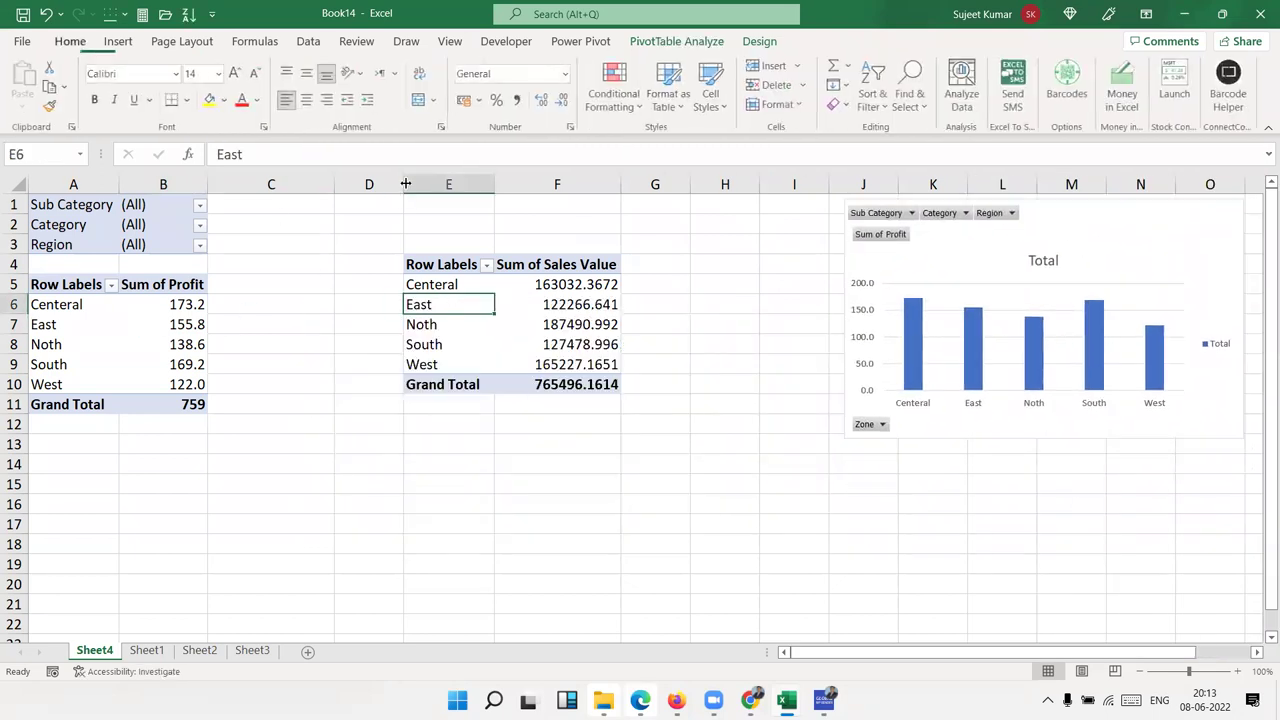
{"action": "left_click", "coordinate": [118, 41]}
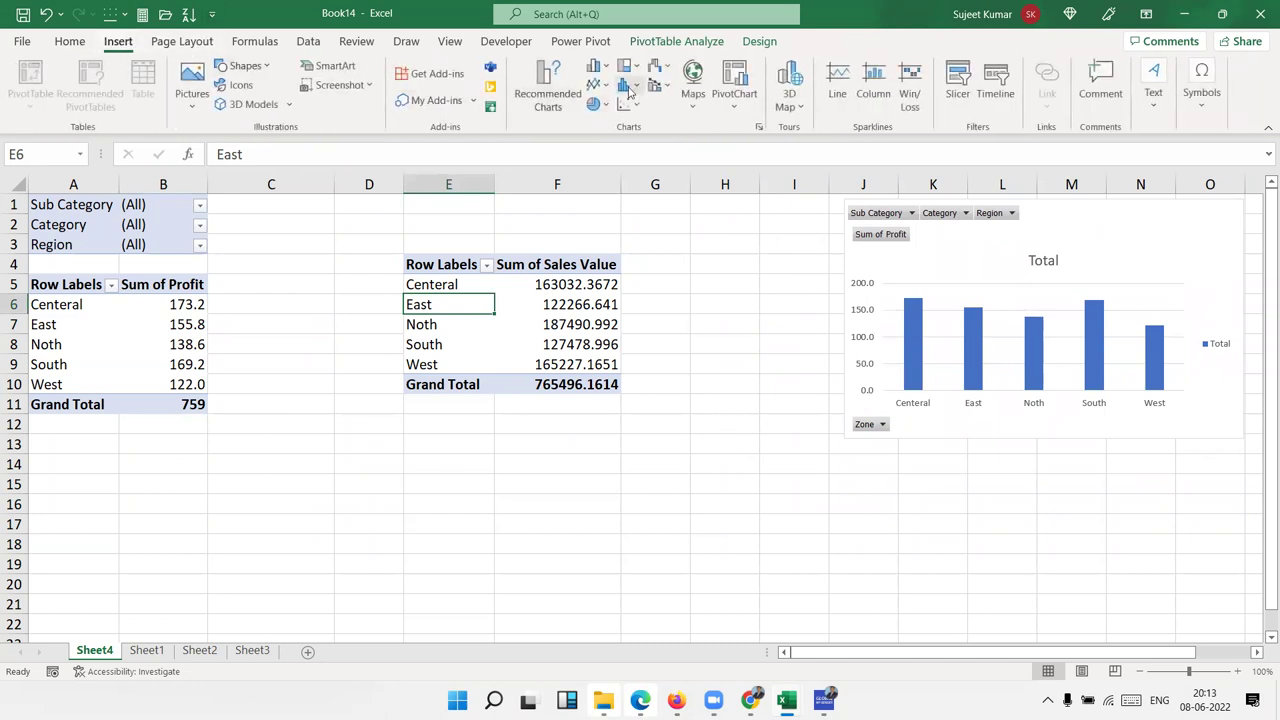
{"action": "left_click", "coordinate": [597, 66]}
{"action": "left_click", "coordinate": [600, 133]}
{"action": "left_click_drag", "start_coordinate": [645, 337], "coordinate": [826, 476]}
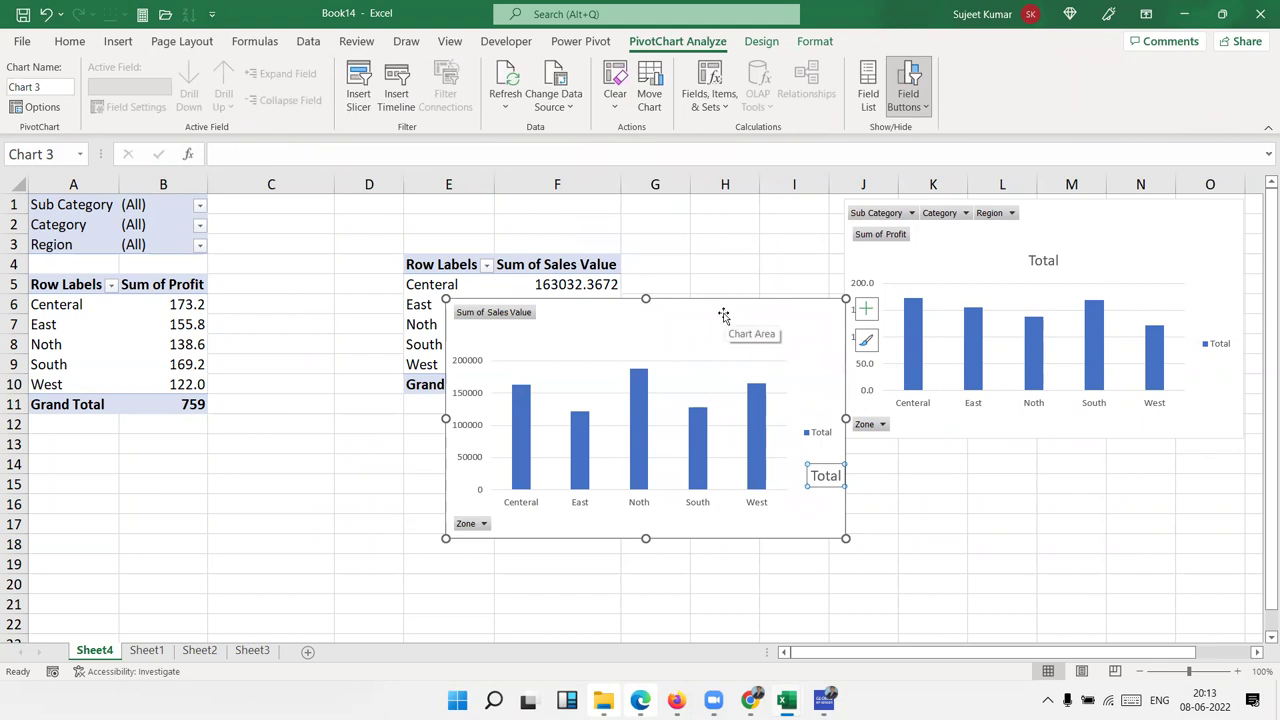
{"action": "key", "text": "ctrl+z"}
{"action": "mouse_move", "coordinate": [720, 315]}
{"action": "left_mouse_down"}
{"action": "mouse_move", "coordinate": [996, 454]}
{"action": "mouse_move", "coordinate": [1113, 458]}
{"action": "left_mouse_up"}
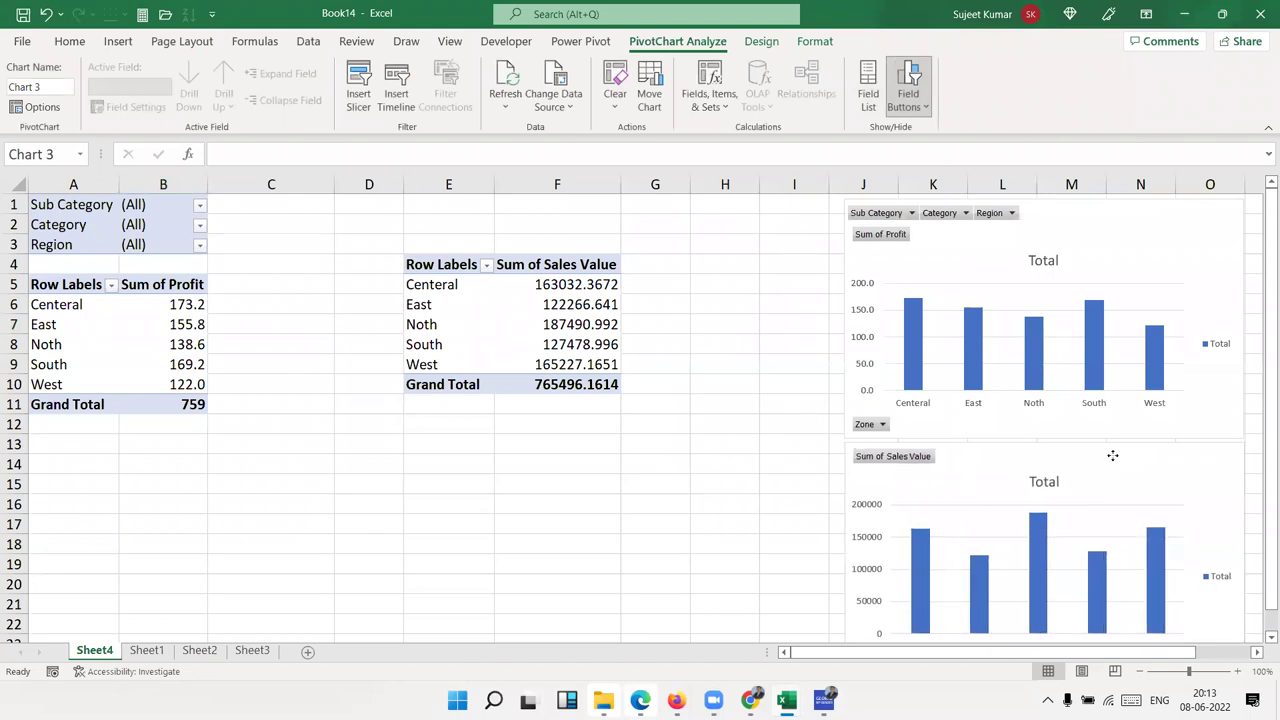
Filter the profit pivot and chart to the Furnitures category
{"action": "left_click", "coordinate": [647, 452]}
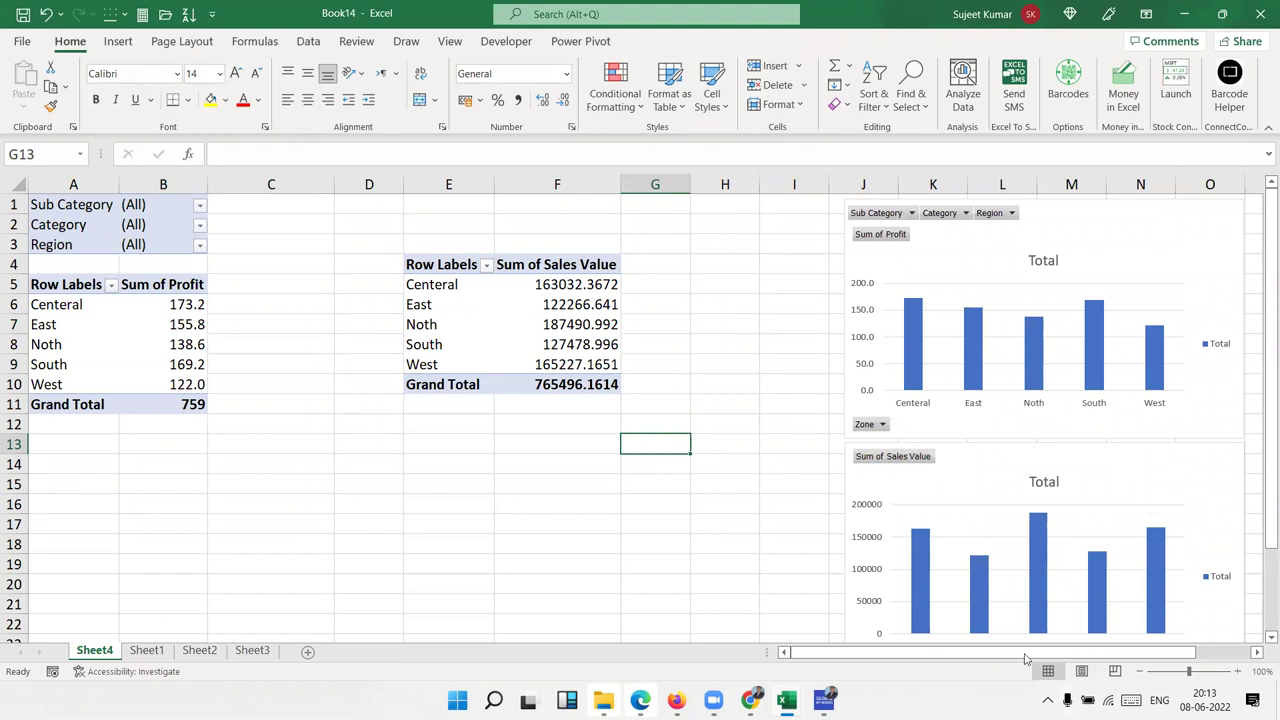
{"action": "mouse_move", "coordinate": [982, 628]}
{"action": "left_click", "coordinate": [199, 246]}
{"action": "left_click", "coordinate": [199, 227]}
{"action": "left_click", "coordinate": [38, 282]}
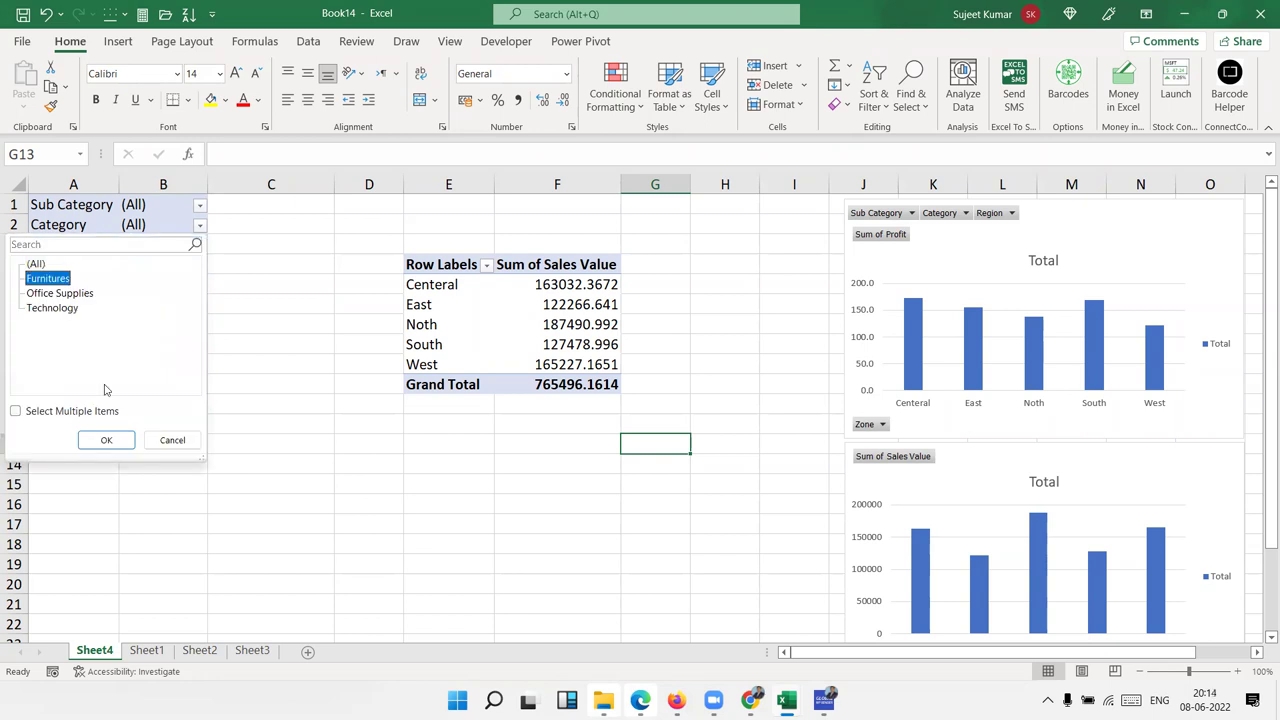
{"action": "left_click", "coordinate": [106, 440]}
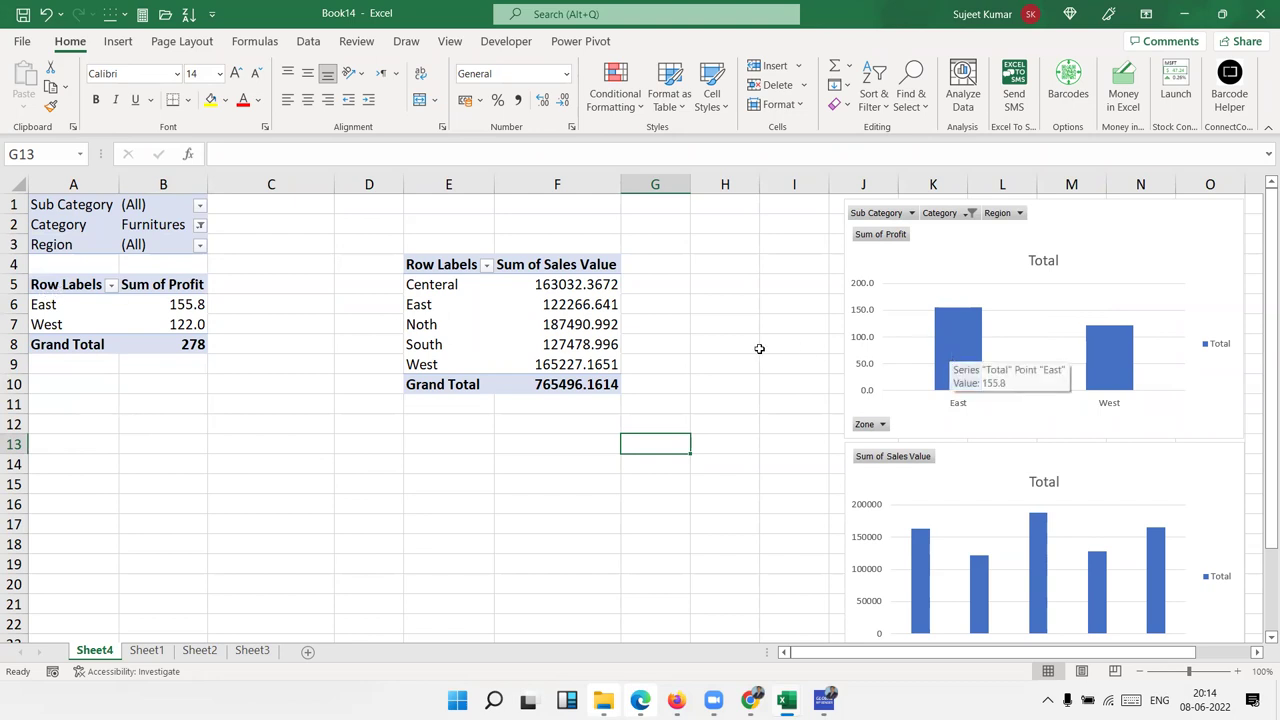
Set the Category filter back to (All) so all five zones show, totalling 759
{"action": "mouse_move", "coordinate": [552, 380]}
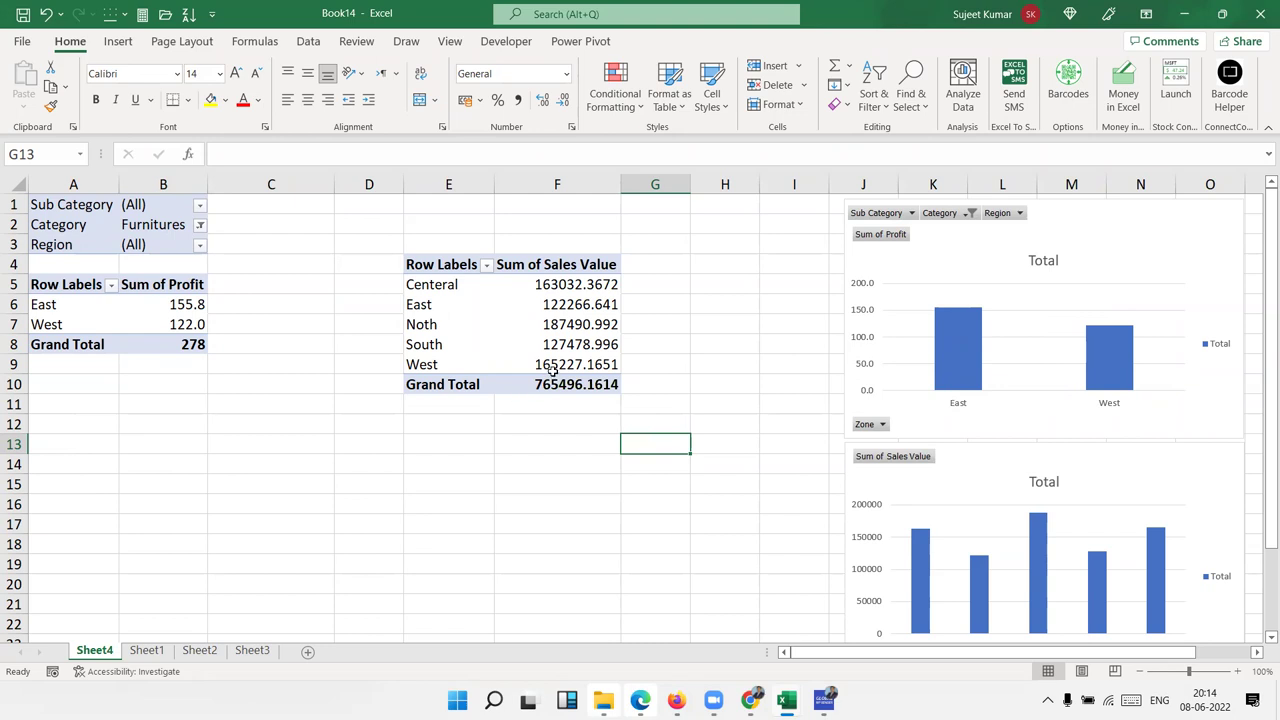
{"action": "left_click", "coordinate": [200, 224]}
{"action": "left_click", "coordinate": [38, 264]}
{"action": "left_click", "coordinate": [108, 440]}
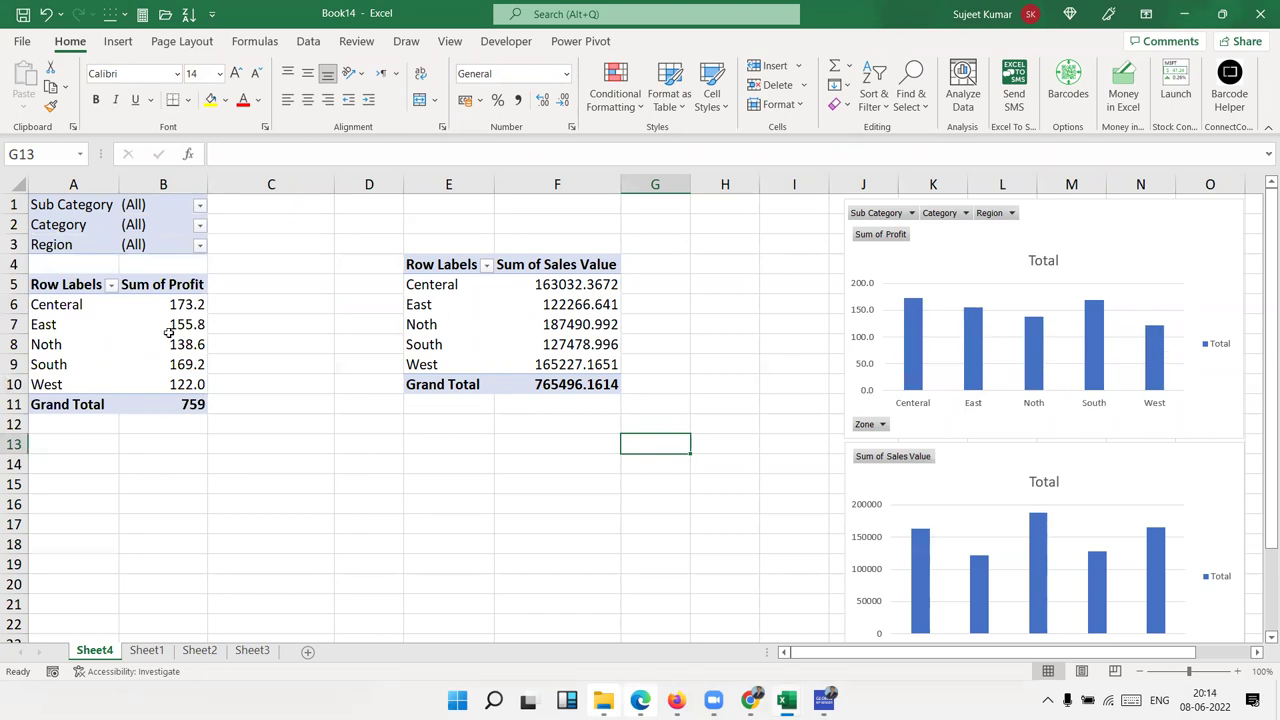
{"action": "left_click", "coordinate": [507, 41]}
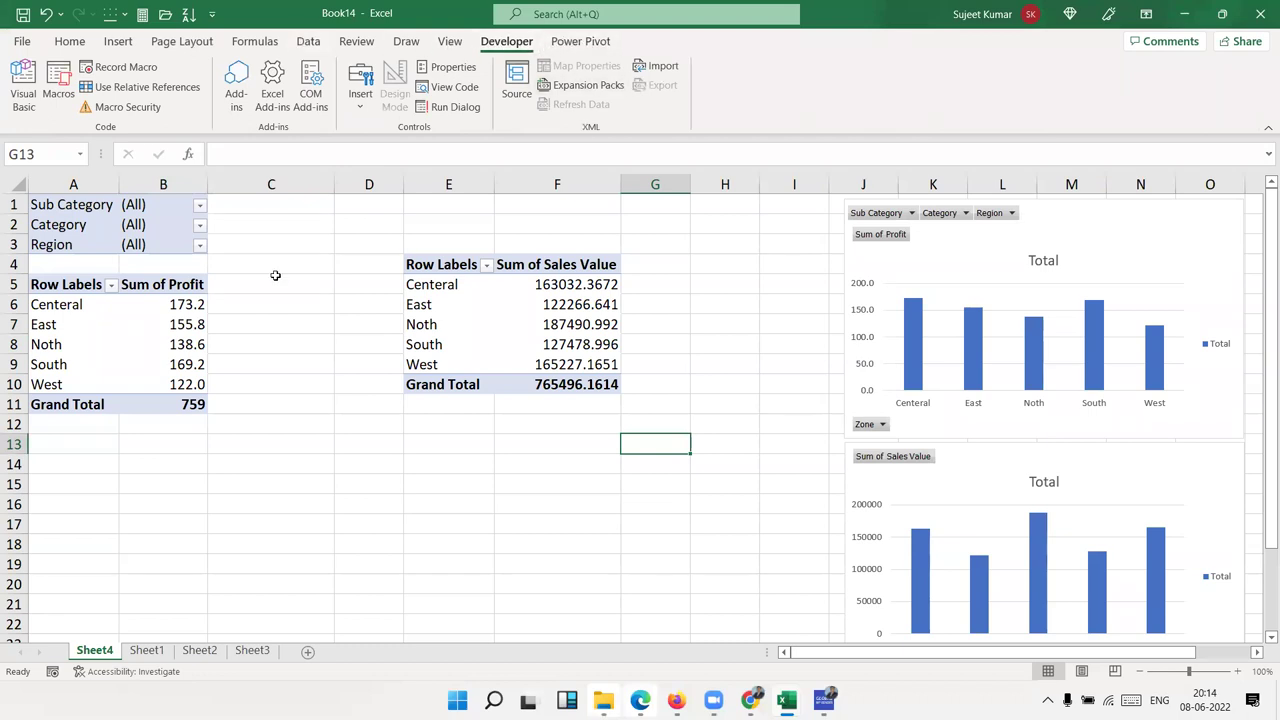
Insert Sub Category, Category, Region and Customer slicers for the profit pivot, leaving Zone out
{"action": "left_click", "coordinate": [135, 322]}
{"action": "left_click", "coordinate": [676, 41]}
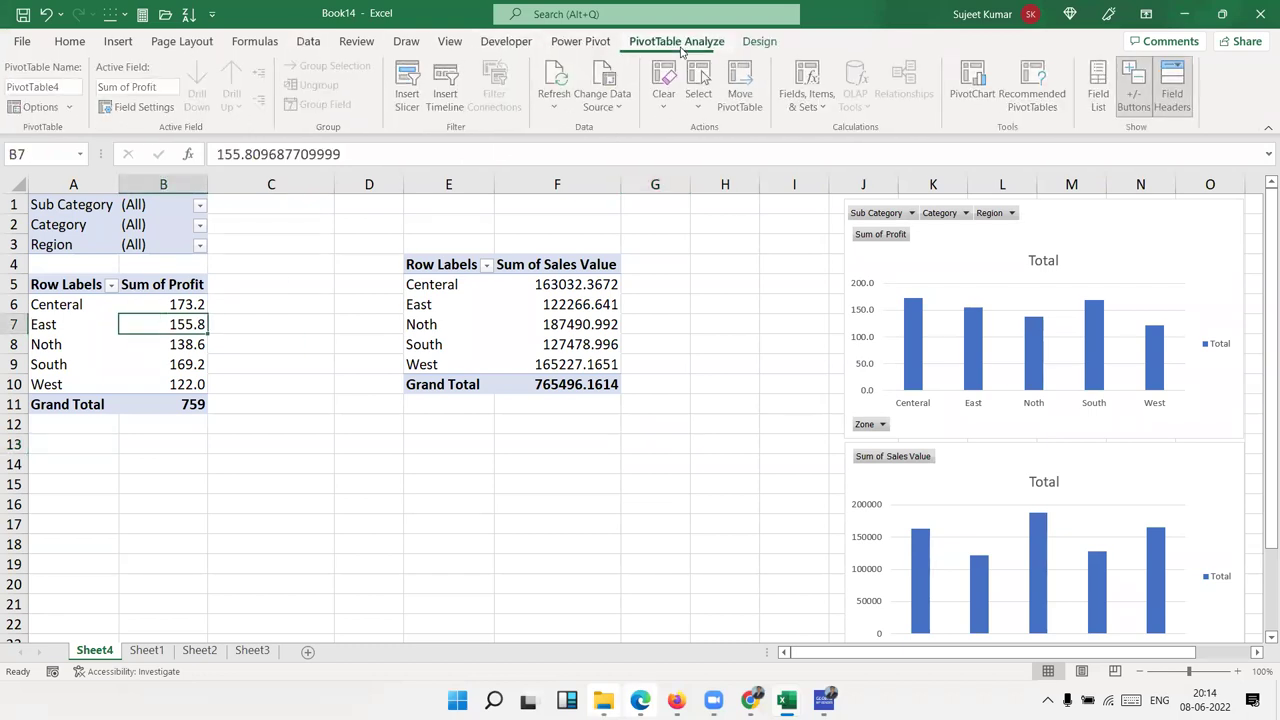
{"action": "left_click", "coordinate": [417, 93]}
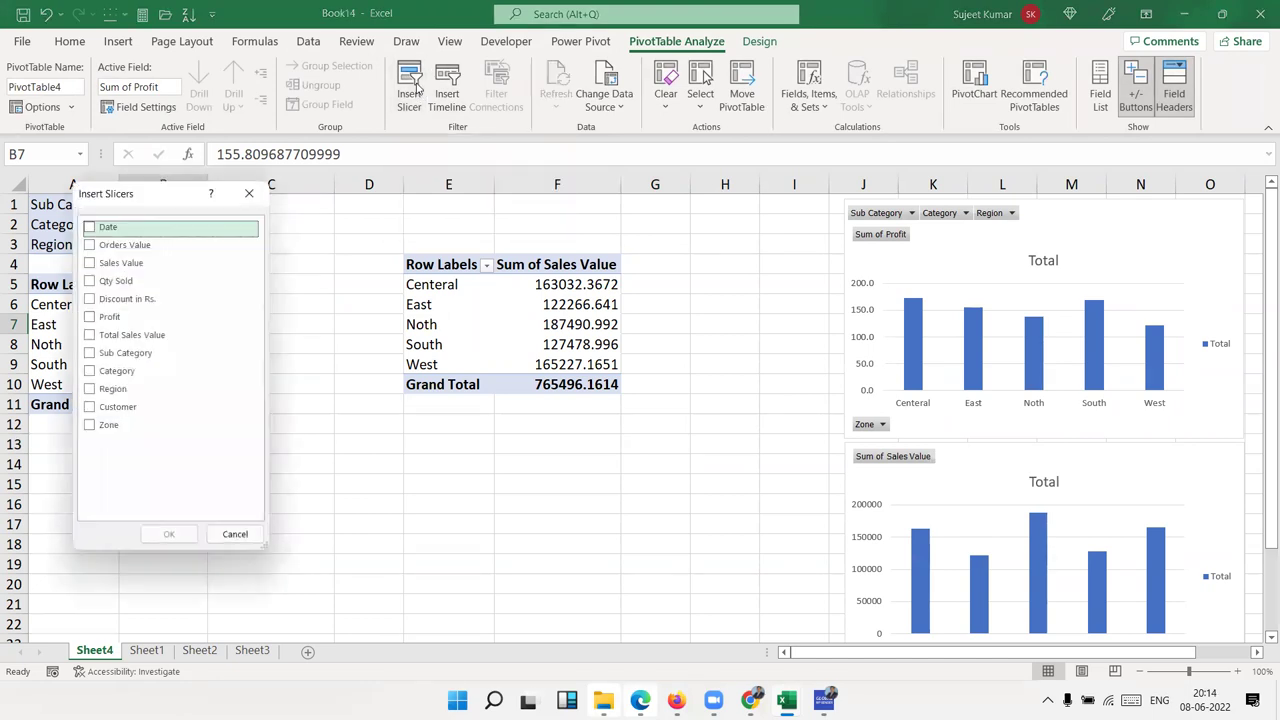
{"action": "left_click", "coordinate": [89, 427]}
{"action": "left_click", "coordinate": [89, 410]}
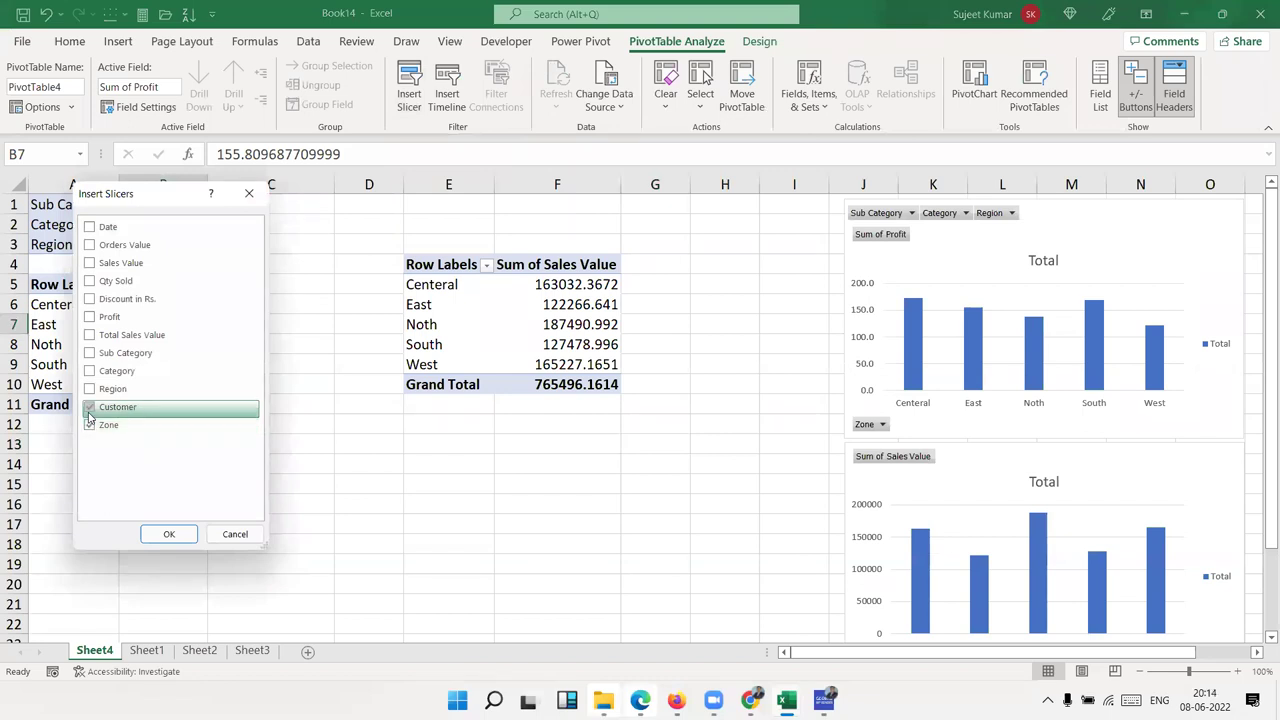
{"action": "left_click", "coordinate": [90, 425]}
{"action": "left_click", "coordinate": [90, 389]}
{"action": "left_click", "coordinate": [90, 371]}
{"action": "left_click", "coordinate": [90, 353]}
{"action": "left_click", "coordinate": [160, 532]}
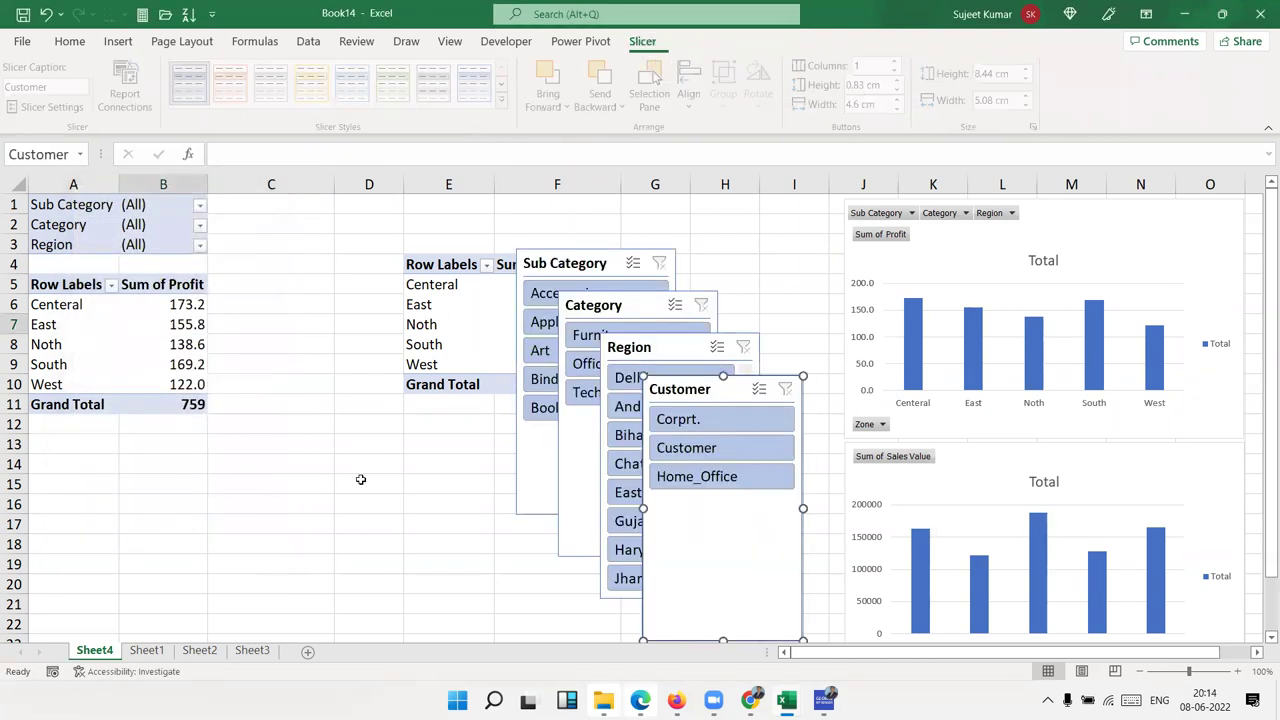
Resize the Sub Category slicer to 6.03 × 4.51 cm and shift the other slicers aside
{"action": "left_click_drag", "start_coordinate": [554, 262], "coordinate": [279, 275]}
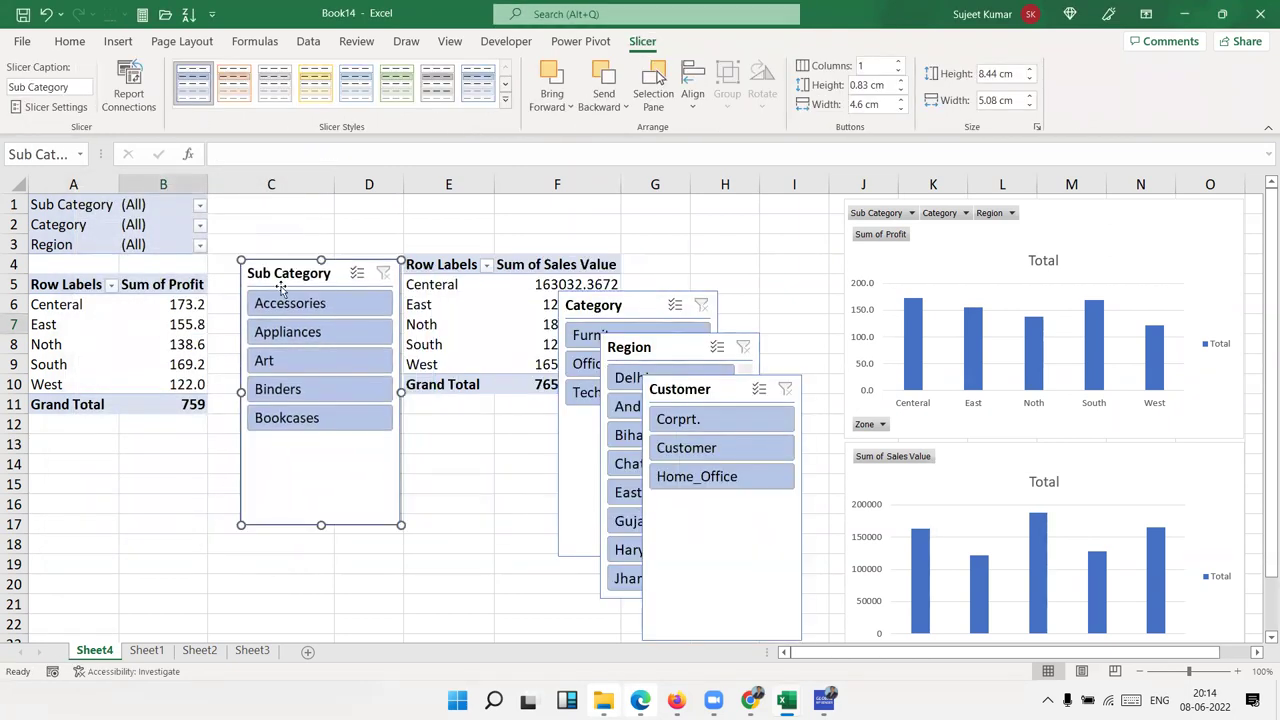
{"action": "left_click_drag", "start_coordinate": [321, 528], "coordinate": [321, 449]}
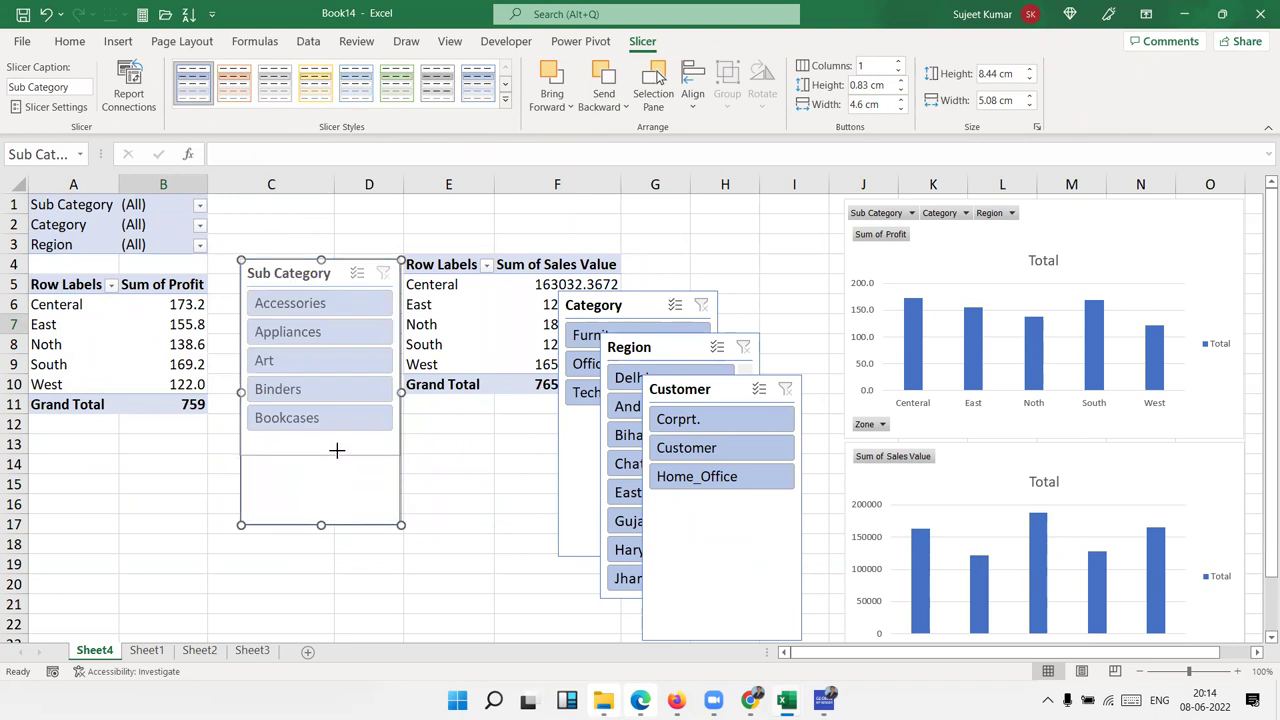
{"action": "left_click_drag", "start_coordinate": [399, 355], "coordinate": [383, 355]}
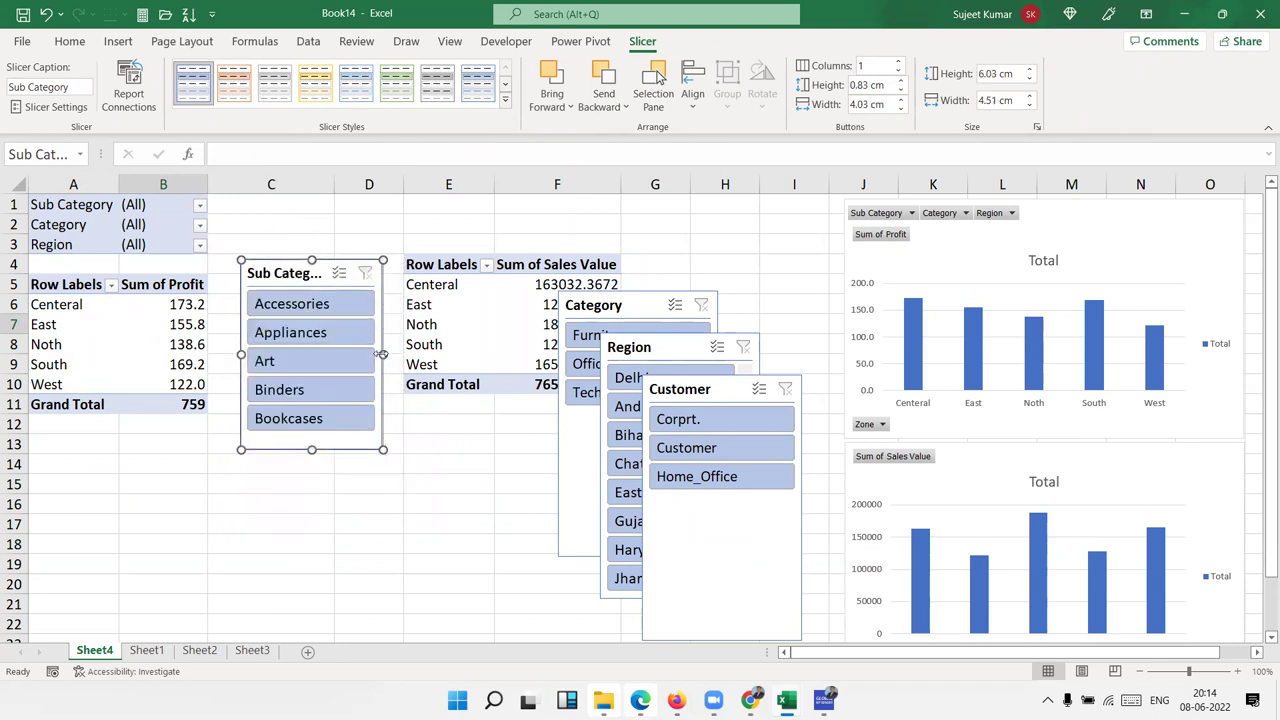
{"action": "left_click_drag", "start_coordinate": [537, 304], "coordinate": [243, 429]}
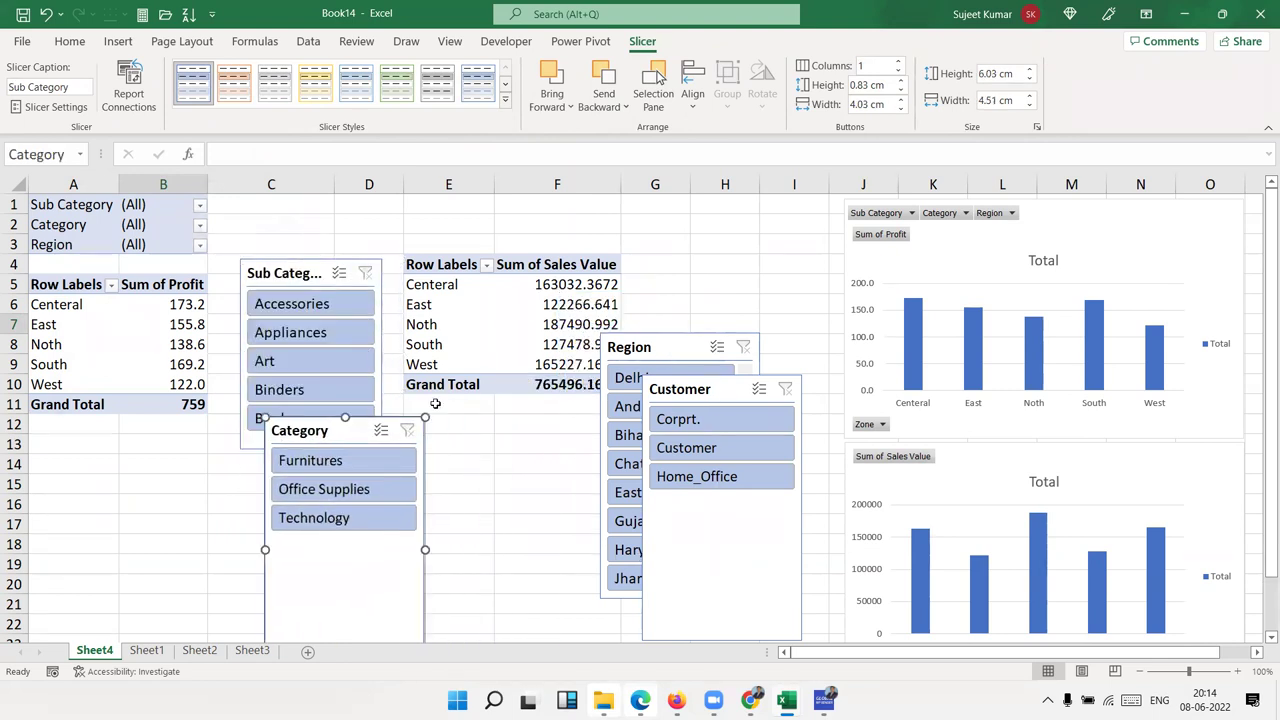
{"action": "left_click_drag", "start_coordinate": [645, 356], "coordinate": [536, 400]}
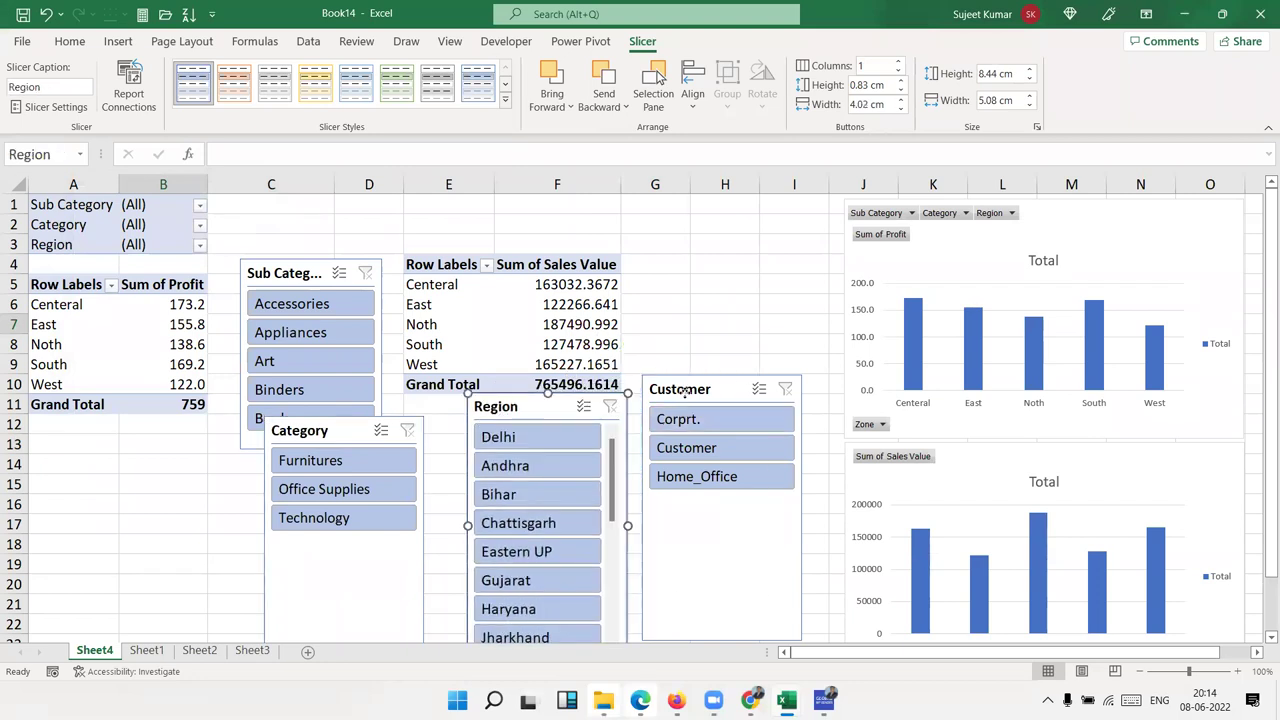
{"action": "left_click_drag", "start_coordinate": [685, 395], "coordinate": [669, 449]}
Stack a 4 × 4.01 cm Customer slicer under the Sub Category slicer in column H
{"action": "left_click_drag", "start_coordinate": [266, 276], "coordinate": [724, 207]}
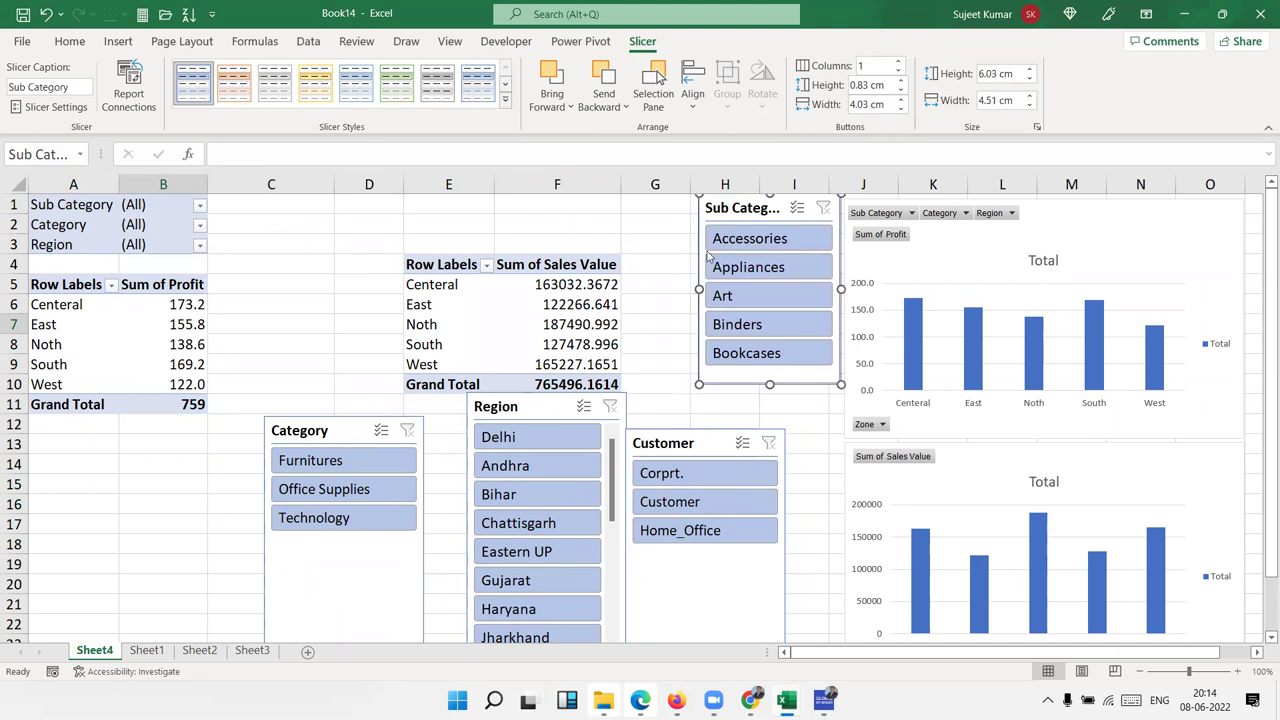
{"action": "left_click_drag", "start_coordinate": [694, 432], "coordinate": [754, 405]}
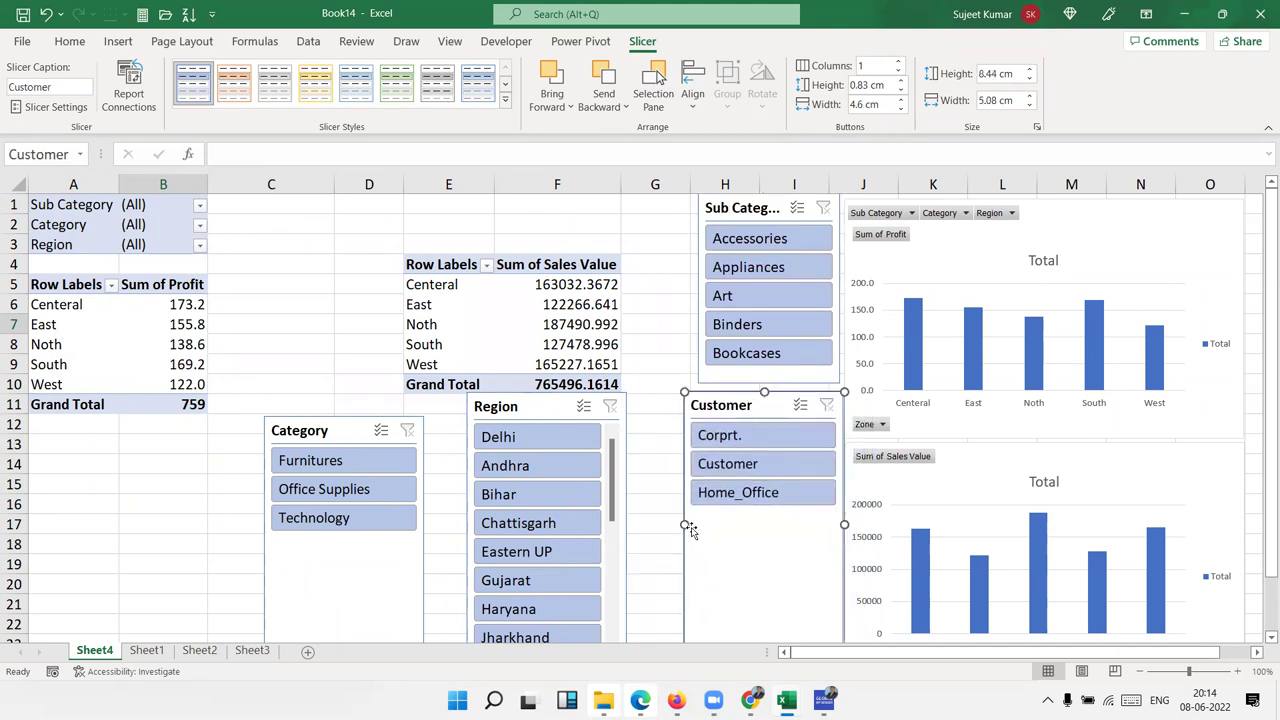
{"action": "left_click_drag", "start_coordinate": [686, 525], "coordinate": [705, 525]}
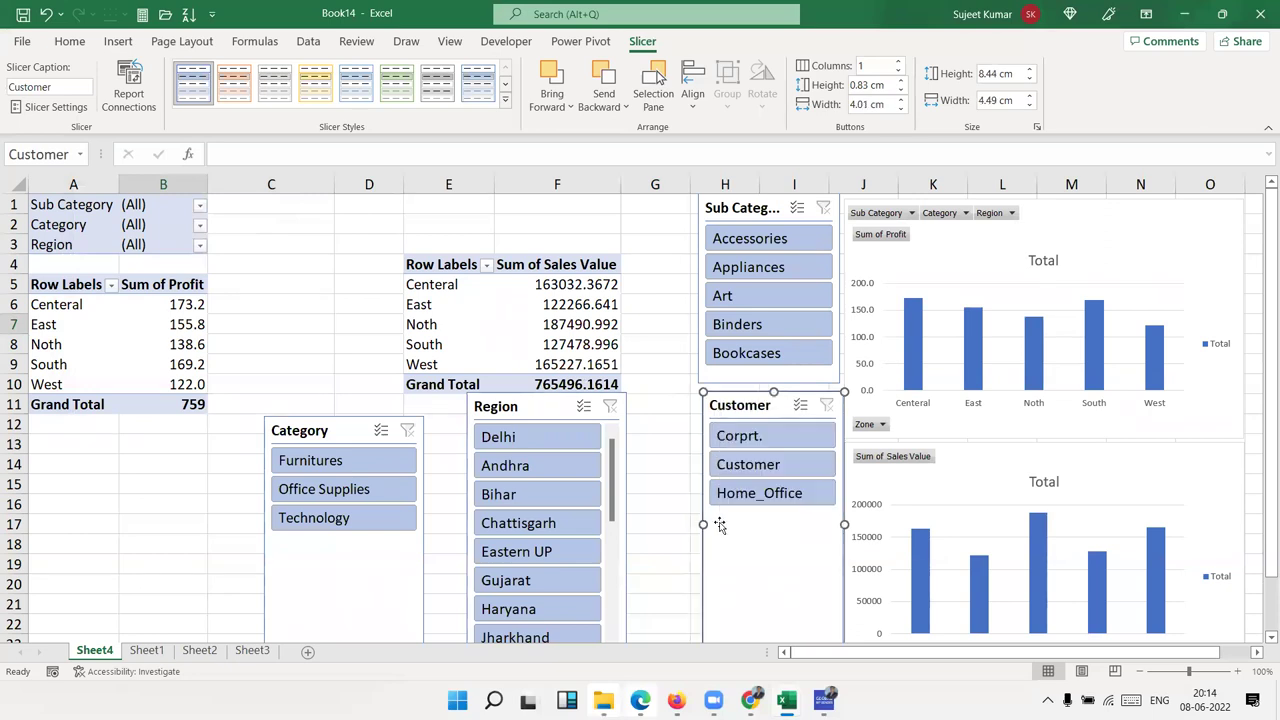
{"action": "left_click", "coordinate": [1262, 637]}
{"action": "left_click", "coordinate": [1262, 637]}
{"action": "left_click_drag", "start_coordinate": [773, 618], "coordinate": [785, 474]}
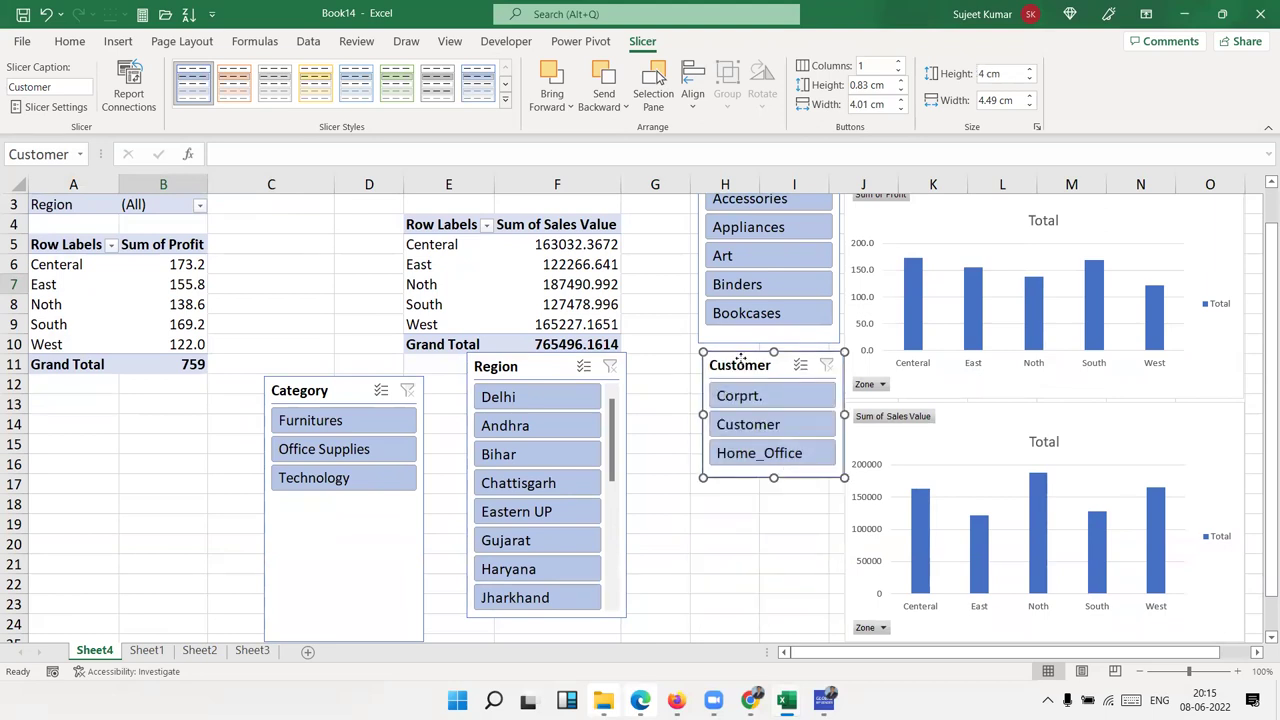
{"action": "left_click_drag", "start_coordinate": [740, 357], "coordinate": [736, 355]}
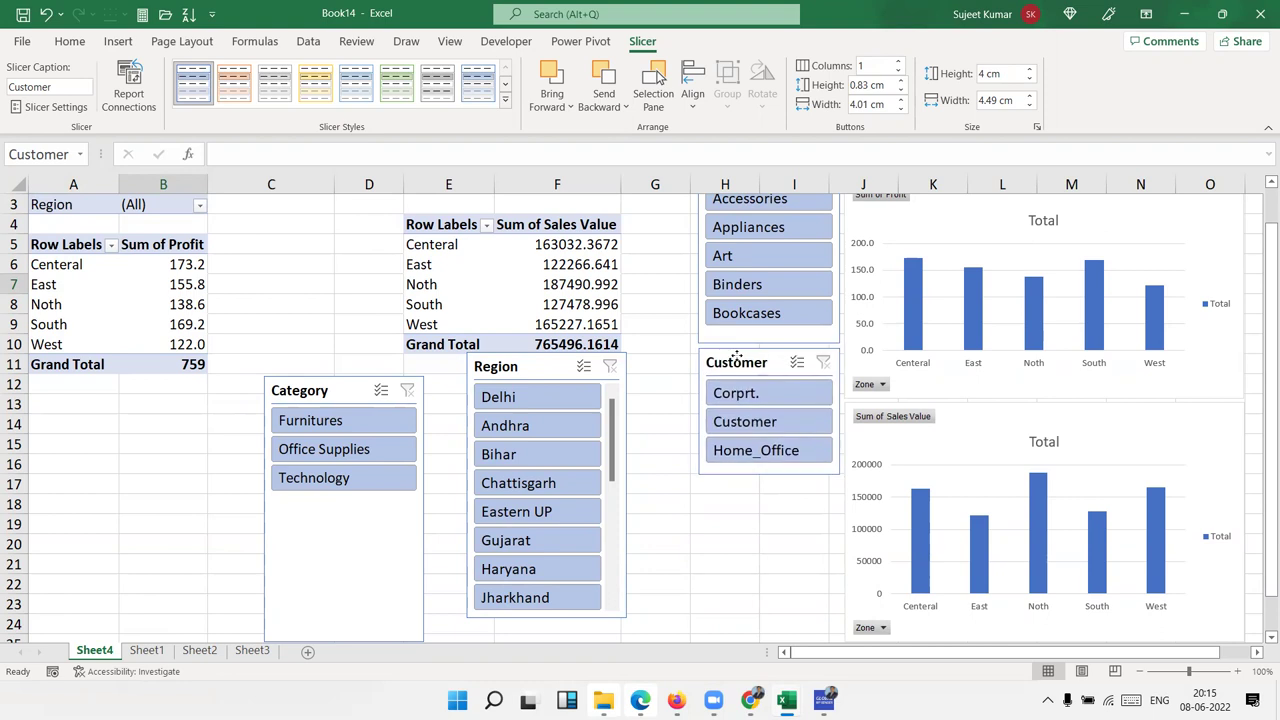
Narrow the Category slicer to 4.38 cm below Customer, with Region placed to their left
{"action": "left_click", "coordinate": [657, 540]}
{"action": "left_click", "coordinate": [312, 627]}
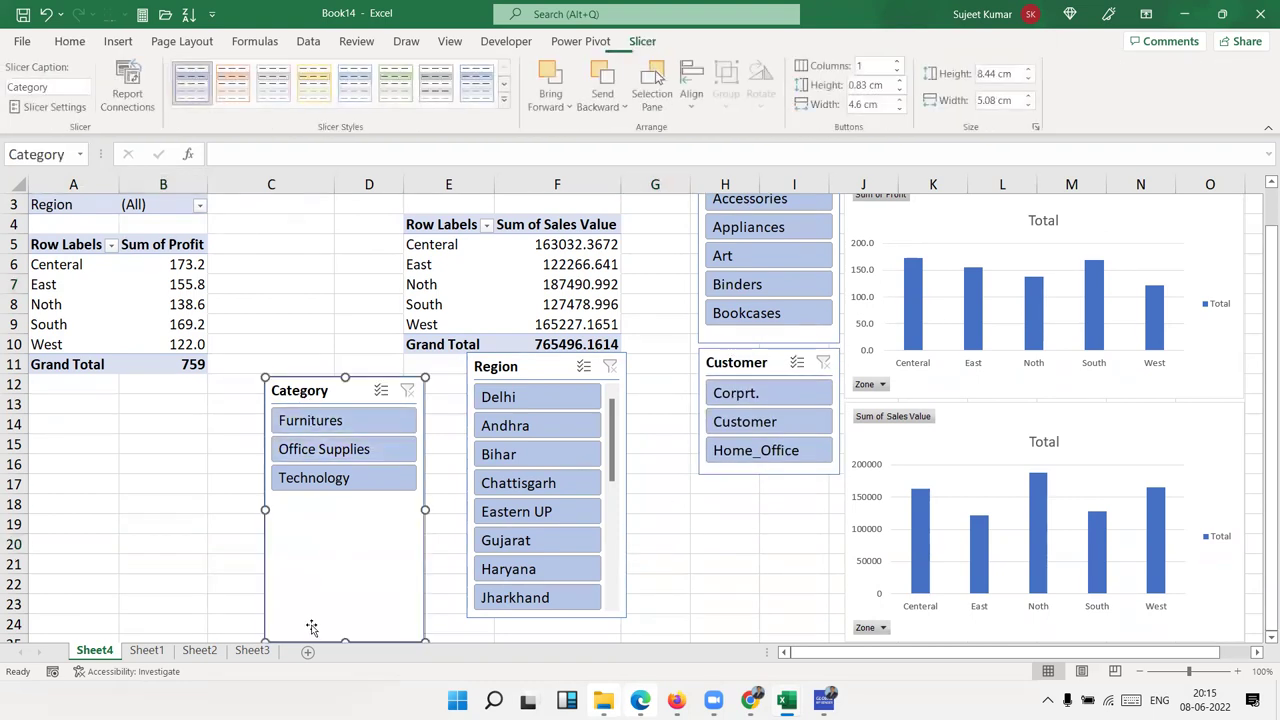
{"action": "left_click_drag", "start_coordinate": [345, 640], "coordinate": [355, 482]}
{"action": "left_click_drag", "start_coordinate": [424, 421], "coordinate": [403, 421]}
{"action": "left_click_drag", "start_coordinate": [315, 381], "coordinate": [738, 473]}
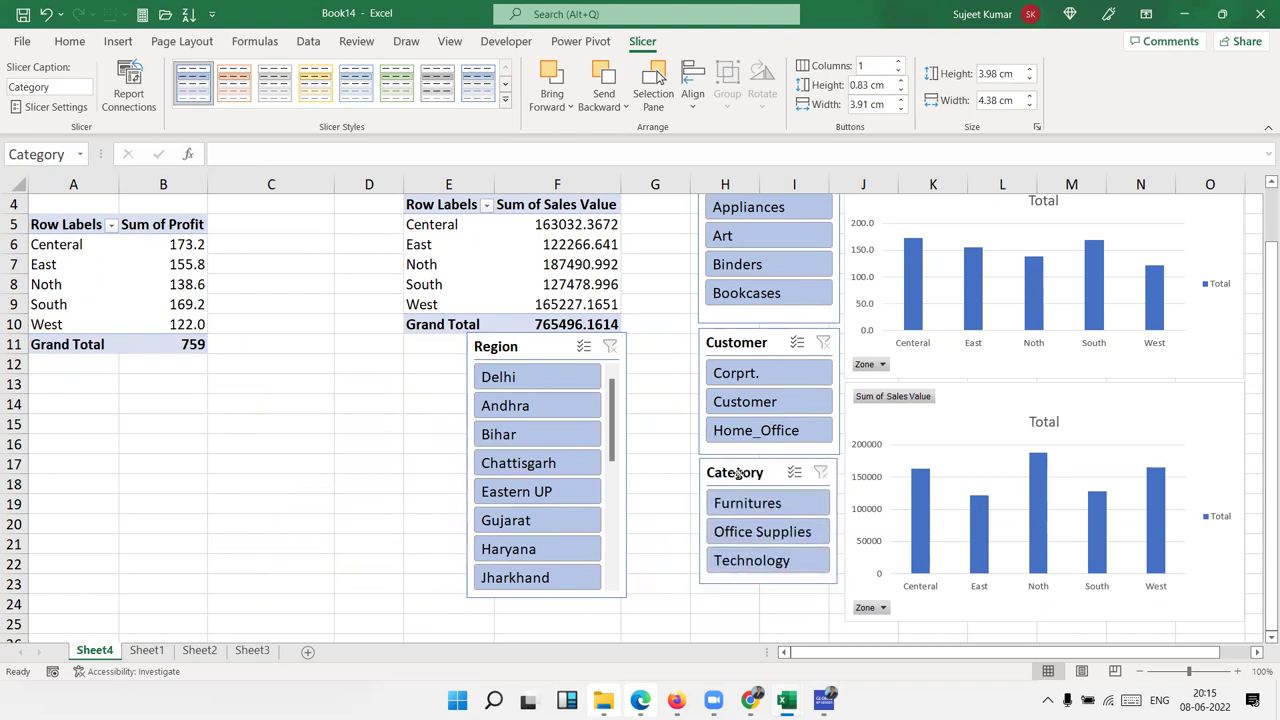
{"action": "left_click", "coordinate": [541, 345]}
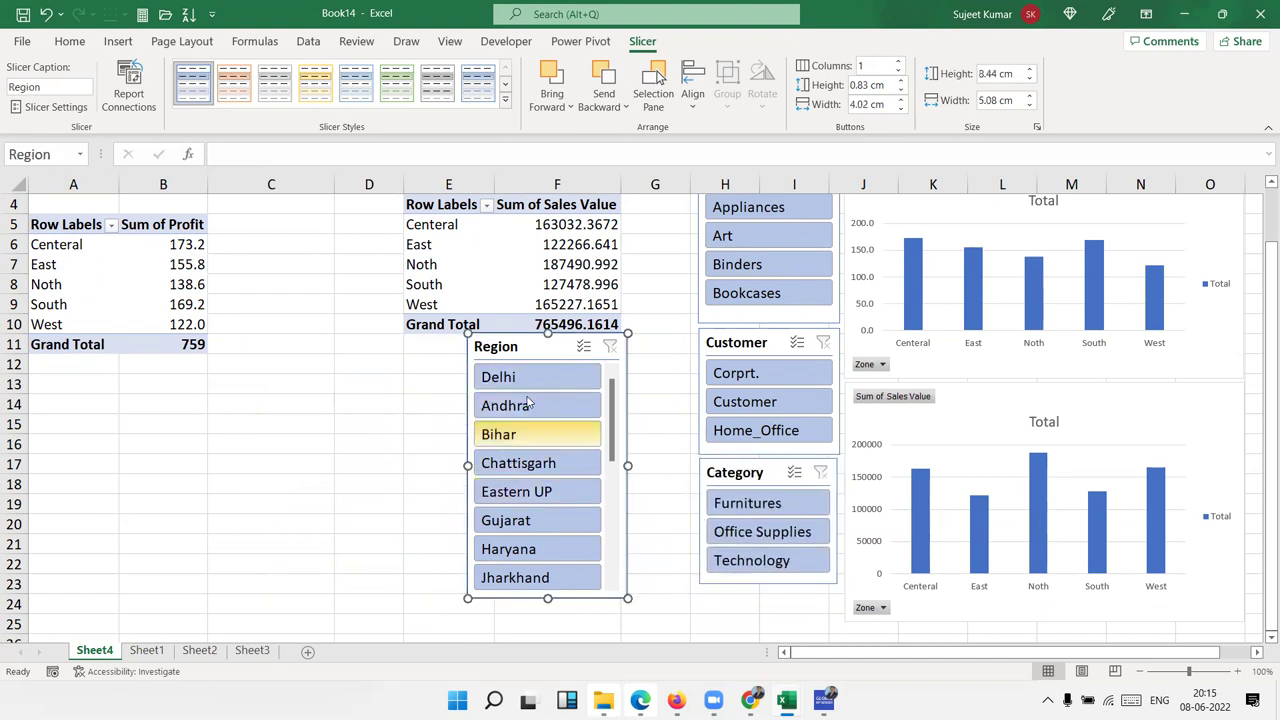
{"action": "left_click_drag", "start_coordinate": [518, 357], "coordinate": [586, 375]}
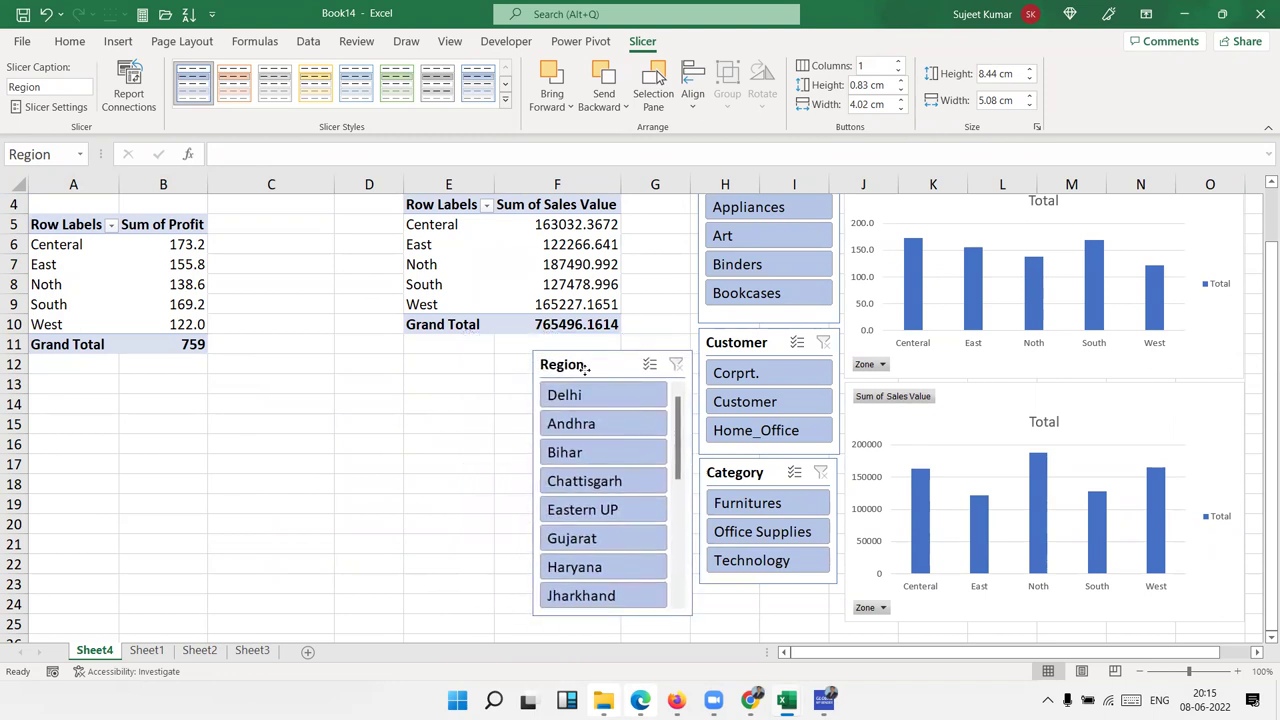
{"action": "left_click", "coordinate": [440, 443]}
{"action": "scroll", "coordinate": [300, 525], "scroll_direction": "up", "scroll_amount": 1}
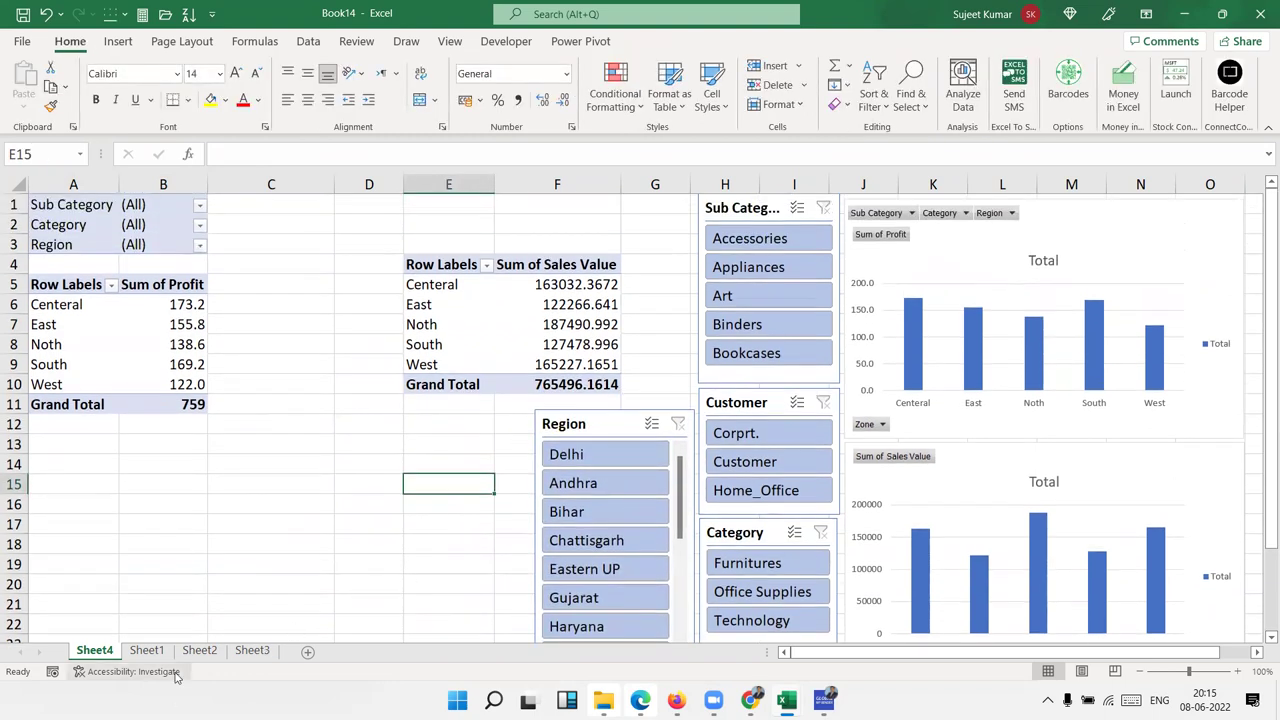
Filter the profit pivot by Art, then Binders, ending on Bookcases with Centeral at 173.2
{"action": "left_click", "coordinate": [743, 295]}
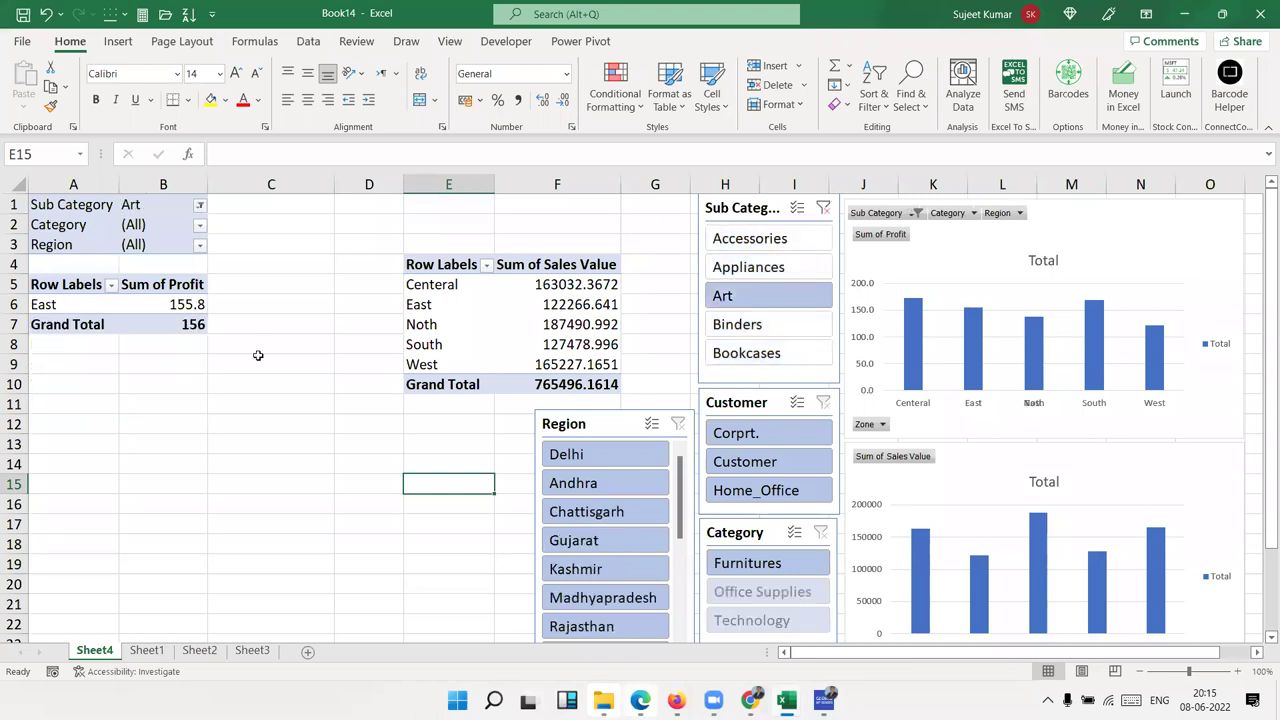
{"action": "left_click", "coordinate": [740, 324]}
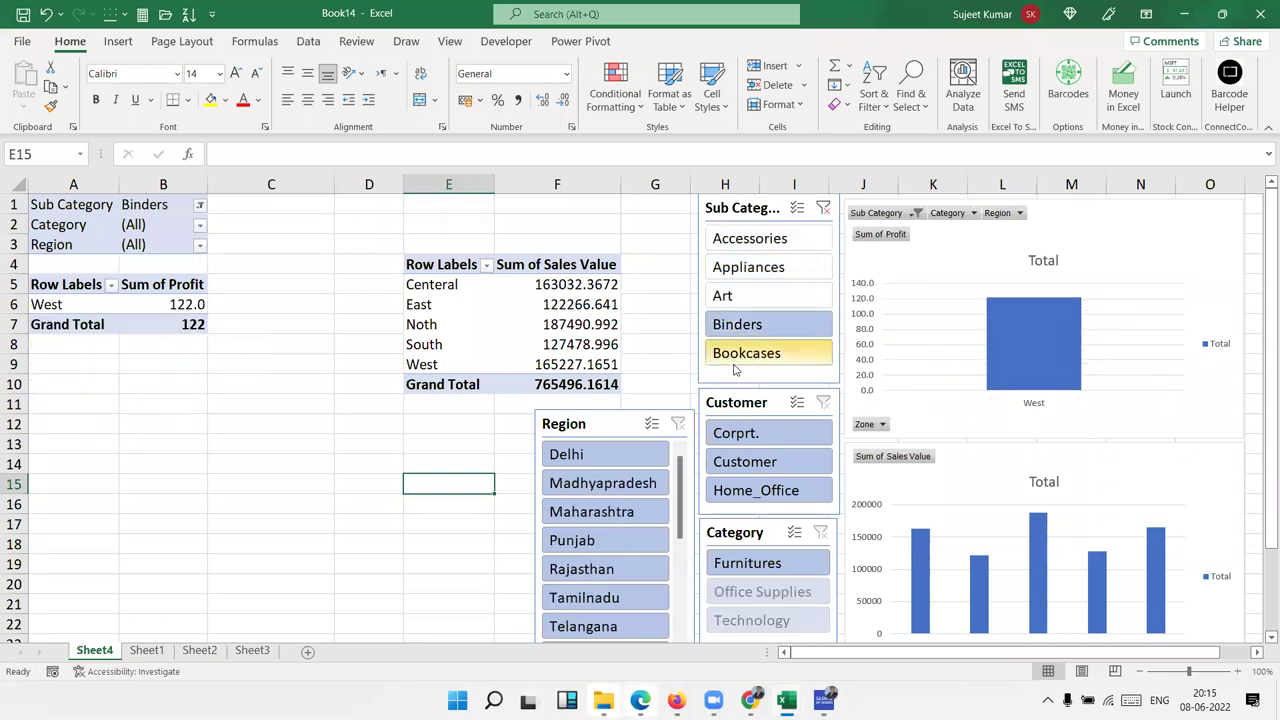
{"action": "left_click", "coordinate": [738, 365]}
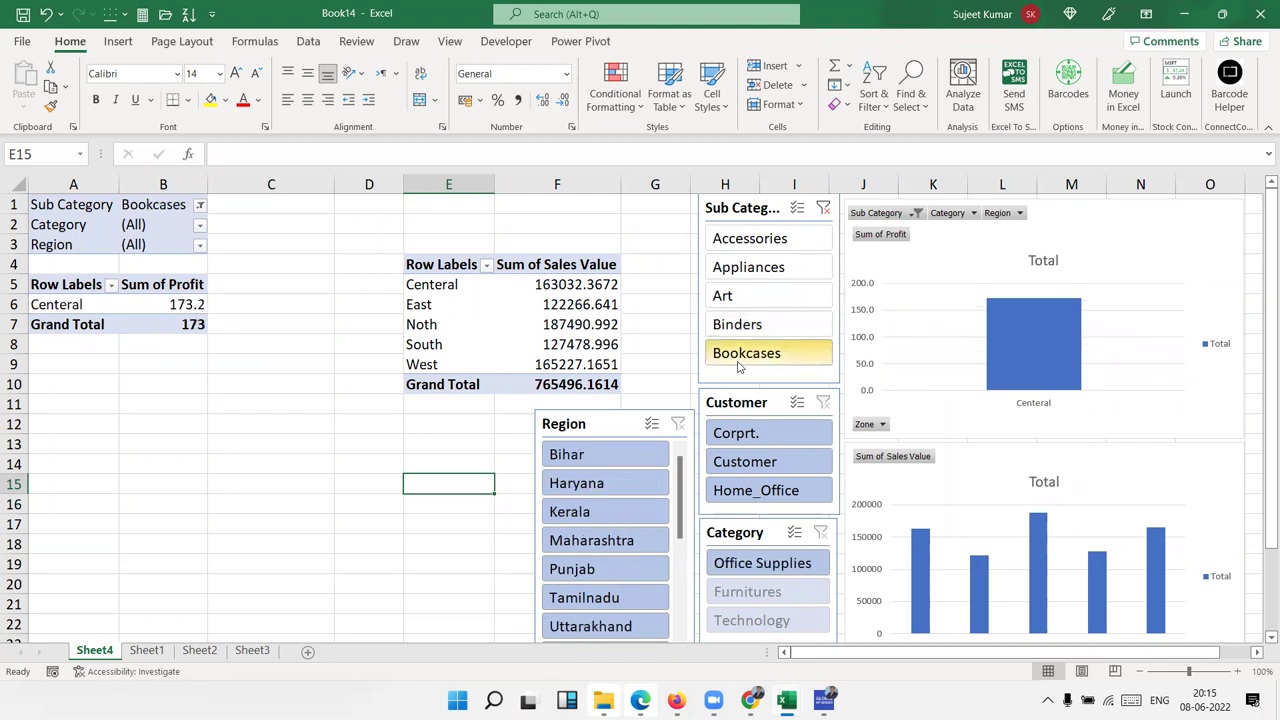
Drag Sub Category, Category and Region out of the profit pivot's Filters area in the field list
{"action": "left_click", "coordinate": [152, 228]}
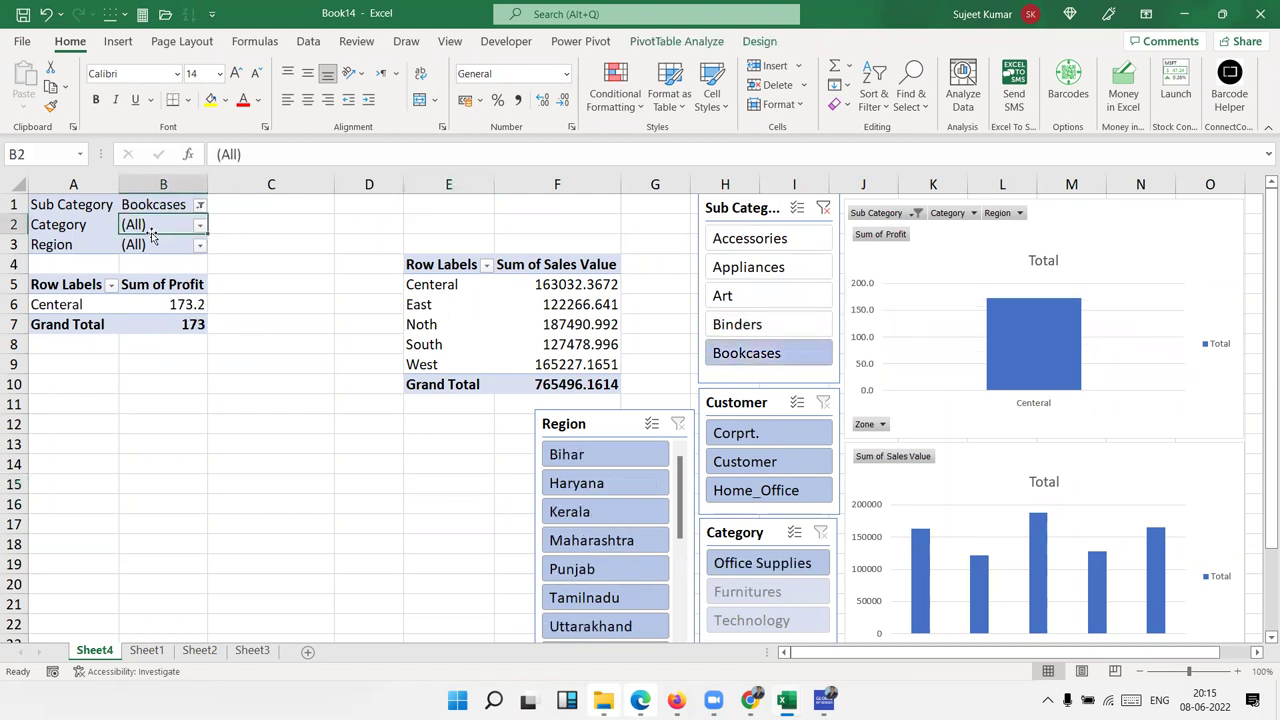
{"action": "right_click", "coordinate": [154, 230]}
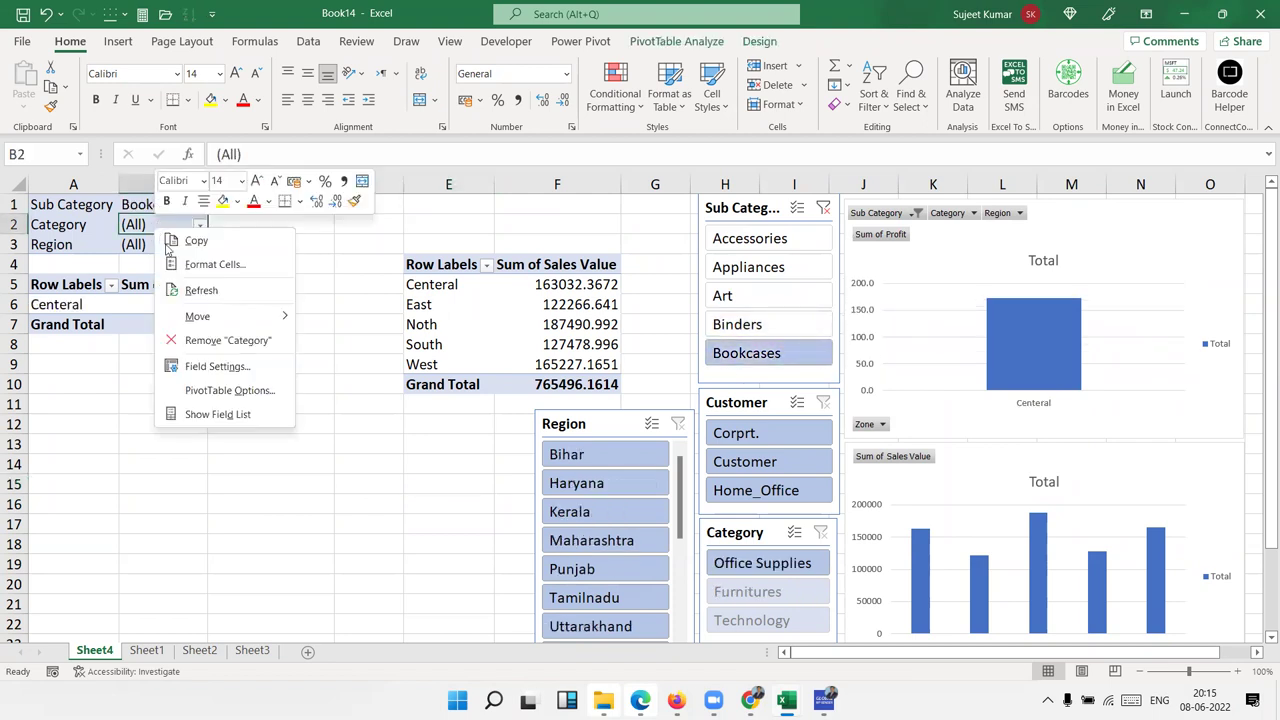
{"action": "left_click", "coordinate": [211, 414]}
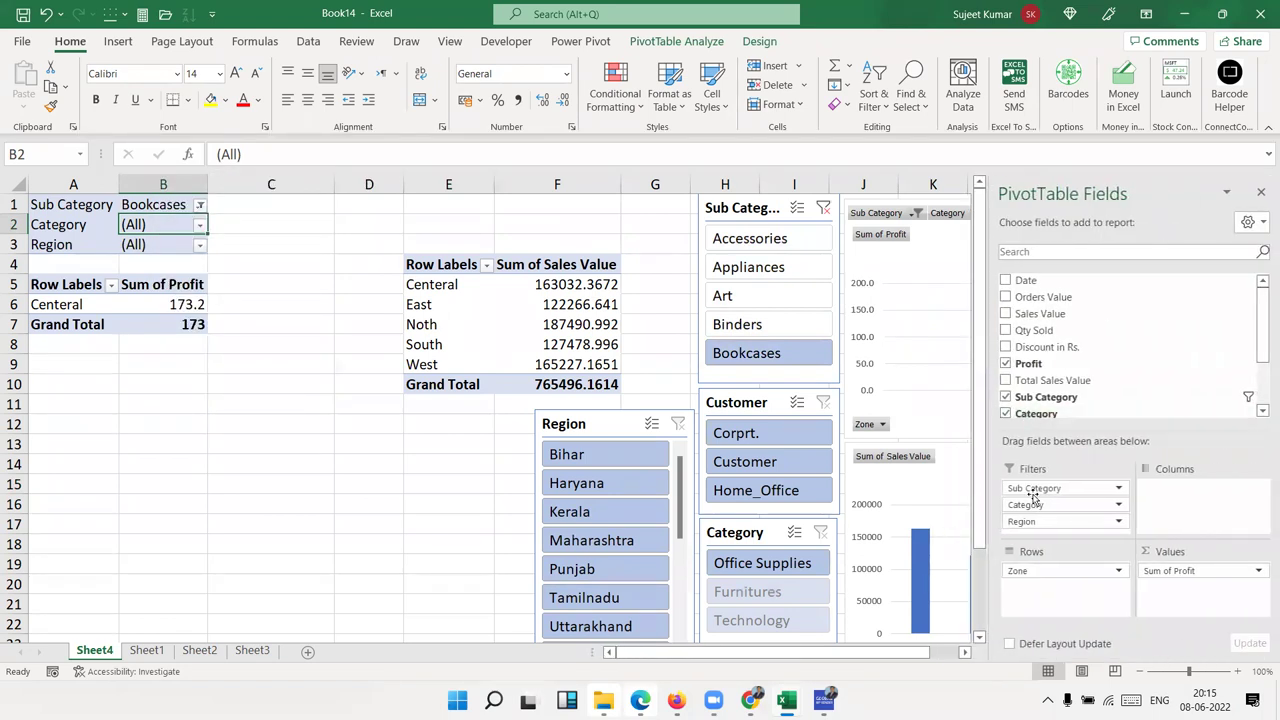
{"action": "left_click_drag", "start_coordinate": [1035, 497], "coordinate": [1080, 370]}
{"action": "left_click_drag", "start_coordinate": [1030, 488], "coordinate": [1088, 398]}
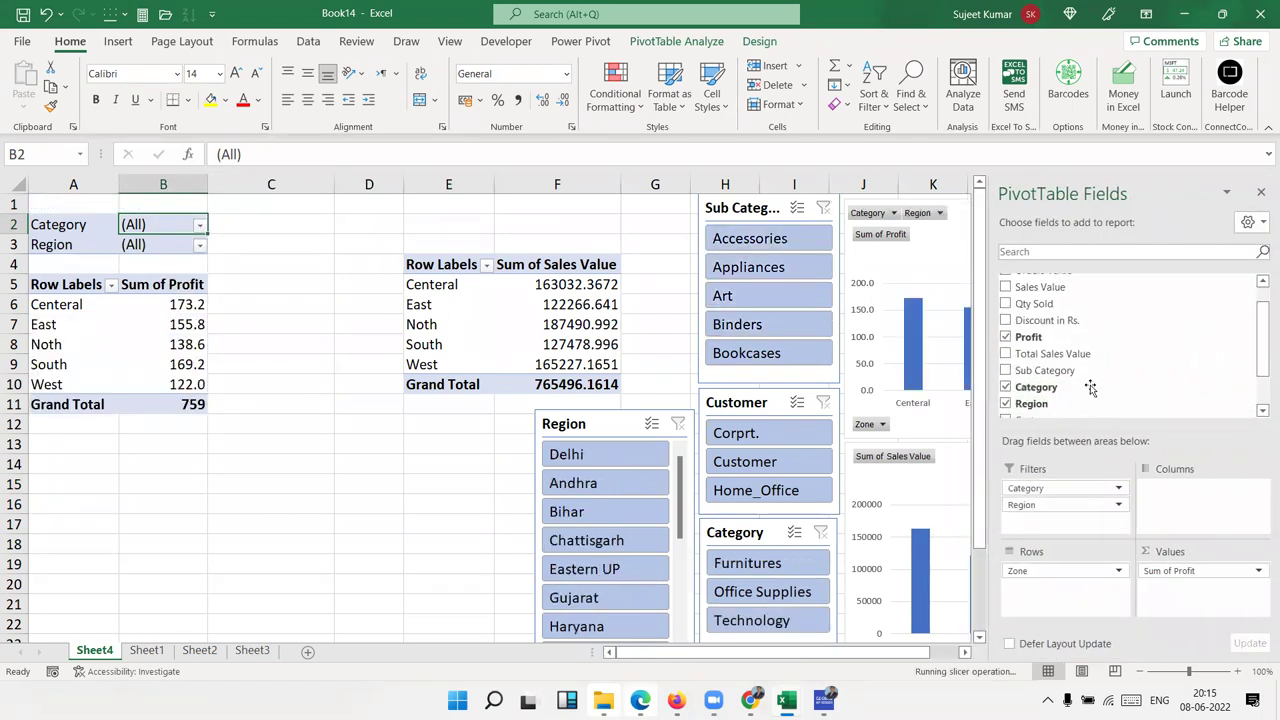
{"action": "left_click_drag", "start_coordinate": [1057, 487], "coordinate": [1065, 366]}
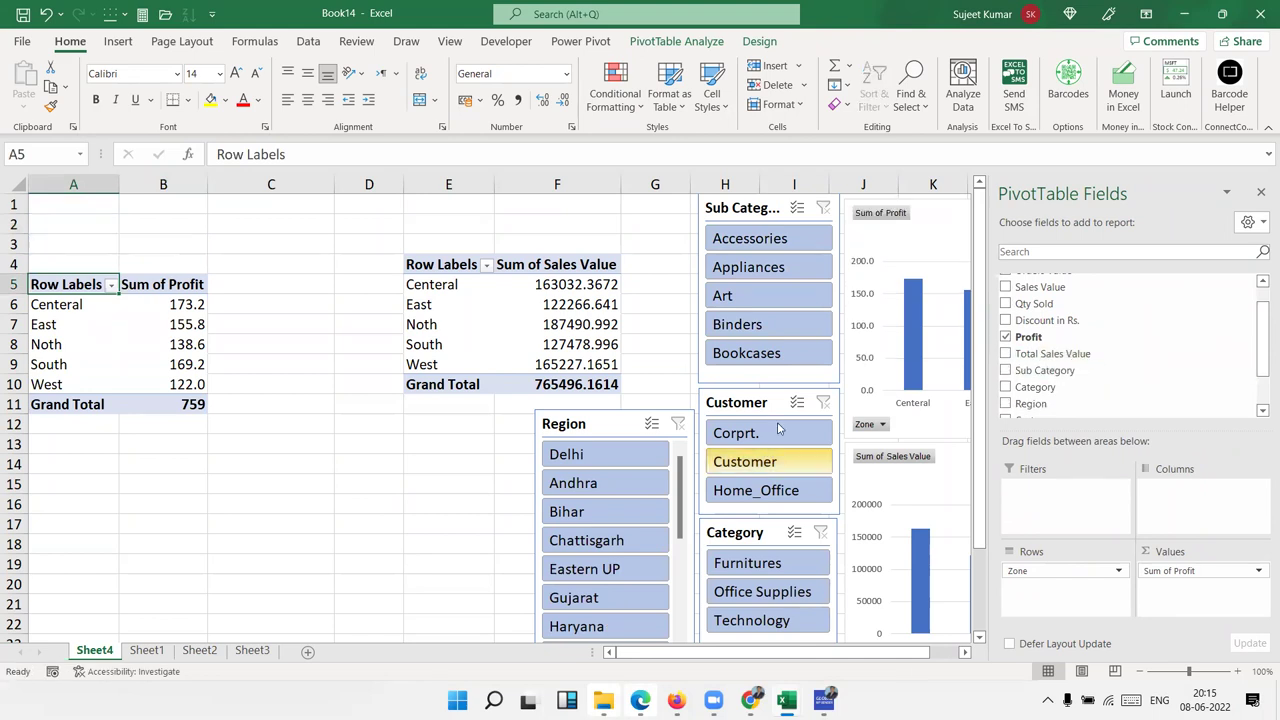
Apply and clear the Art slicer filter, then select the Sales Value pivot table
{"action": "left_click", "coordinate": [350, 466]}
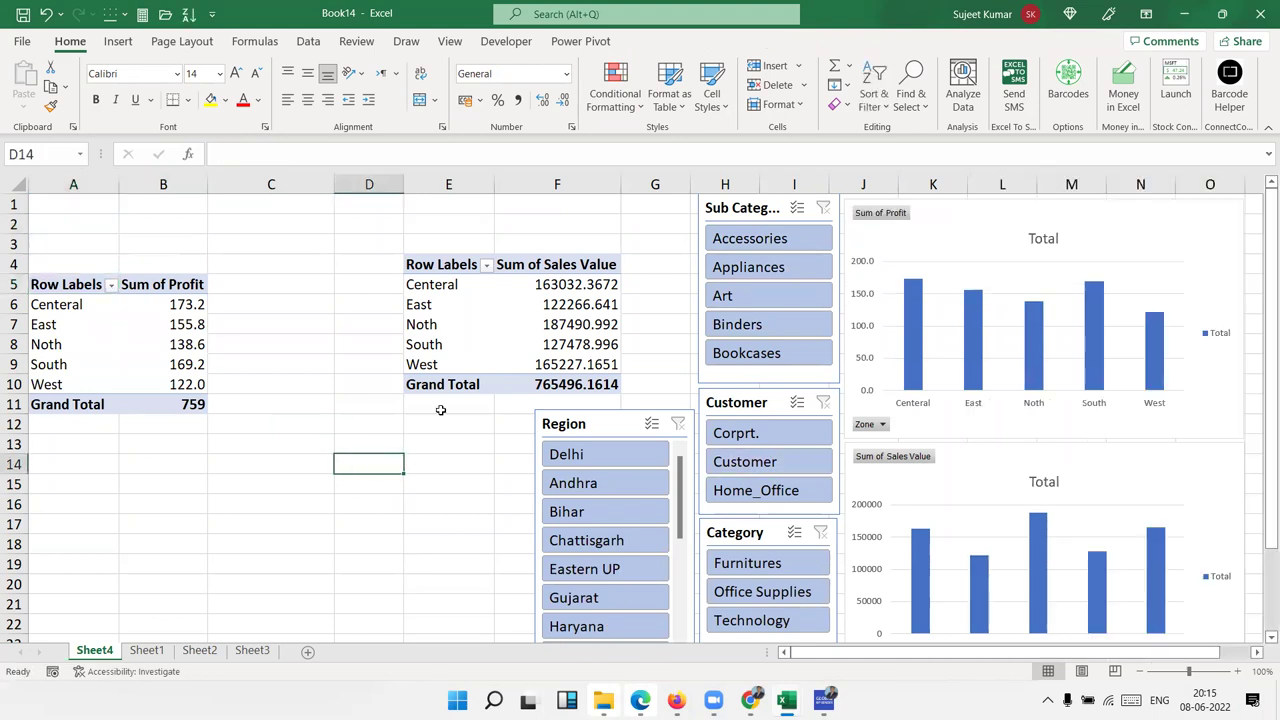
{"action": "left_click", "coordinate": [745, 300]}
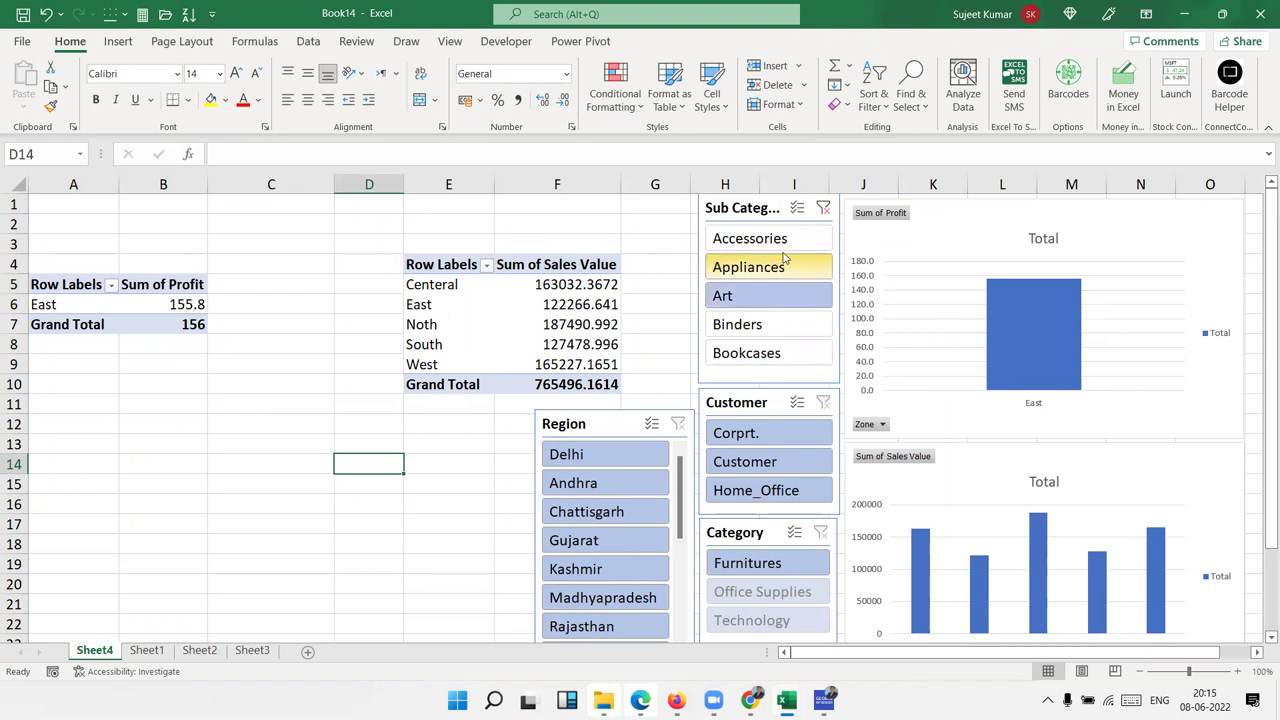
{"action": "left_click", "coordinate": [823, 208]}
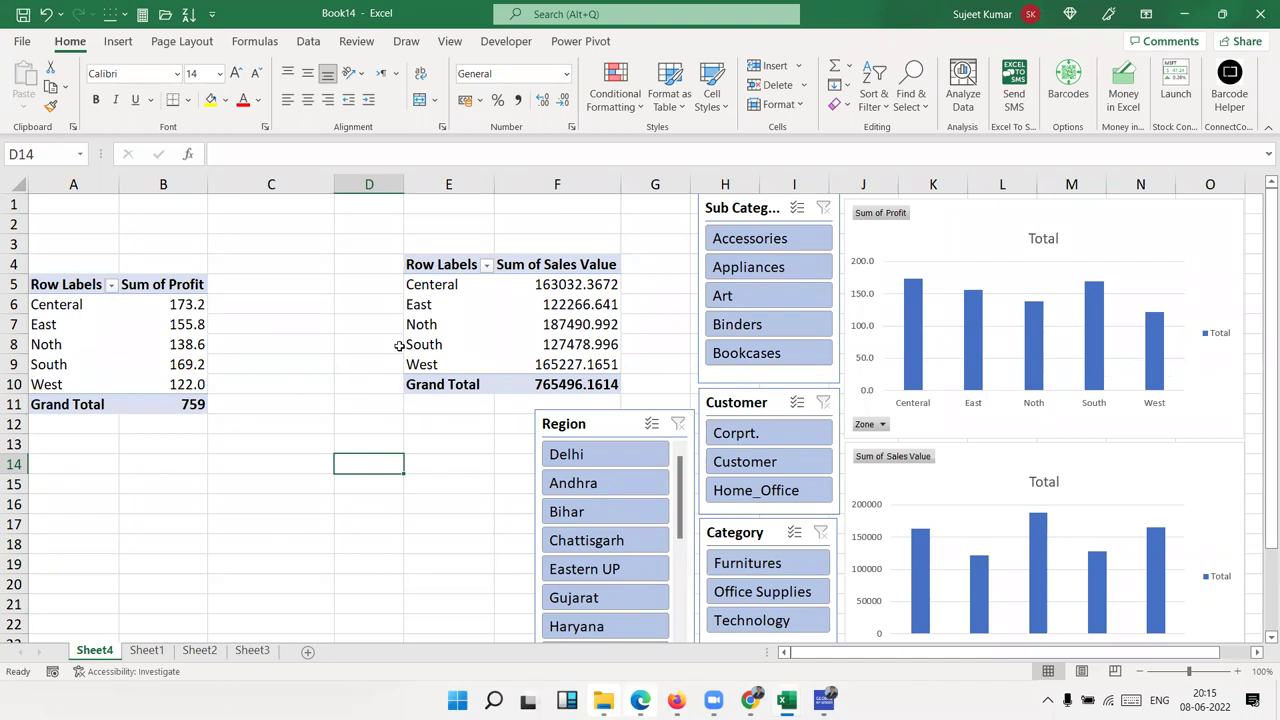
{"action": "left_click", "coordinate": [556, 320]}
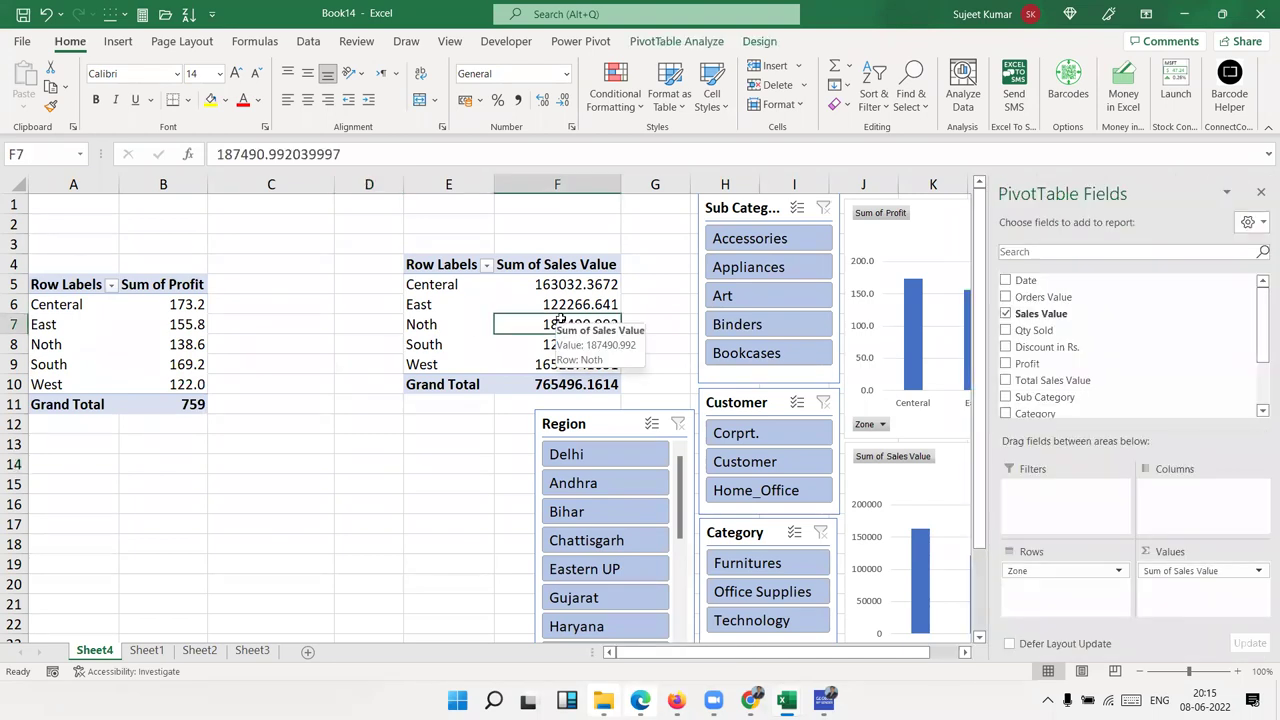
Connect the Category, Customer, Region and Sub Category slicers to PivotTable5 via Filter Connections
{"action": "left_click", "coordinate": [670, 41]}
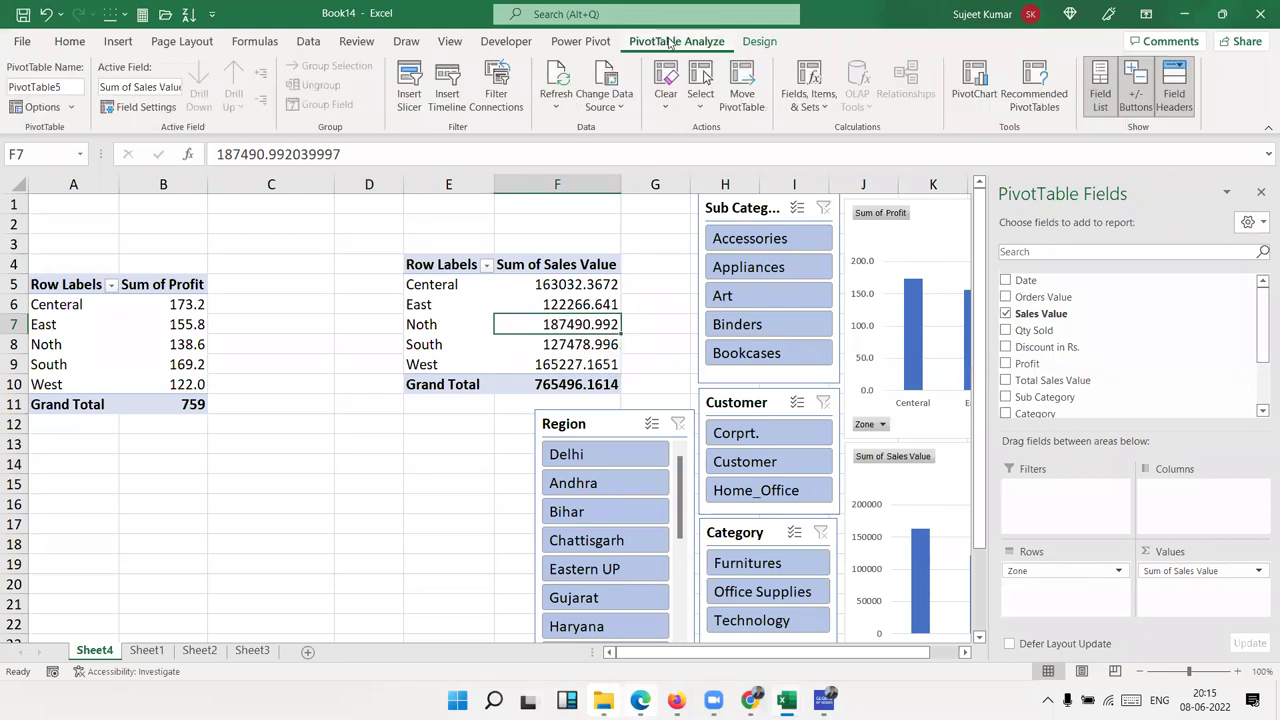
{"action": "left_click", "coordinate": [407, 103]}
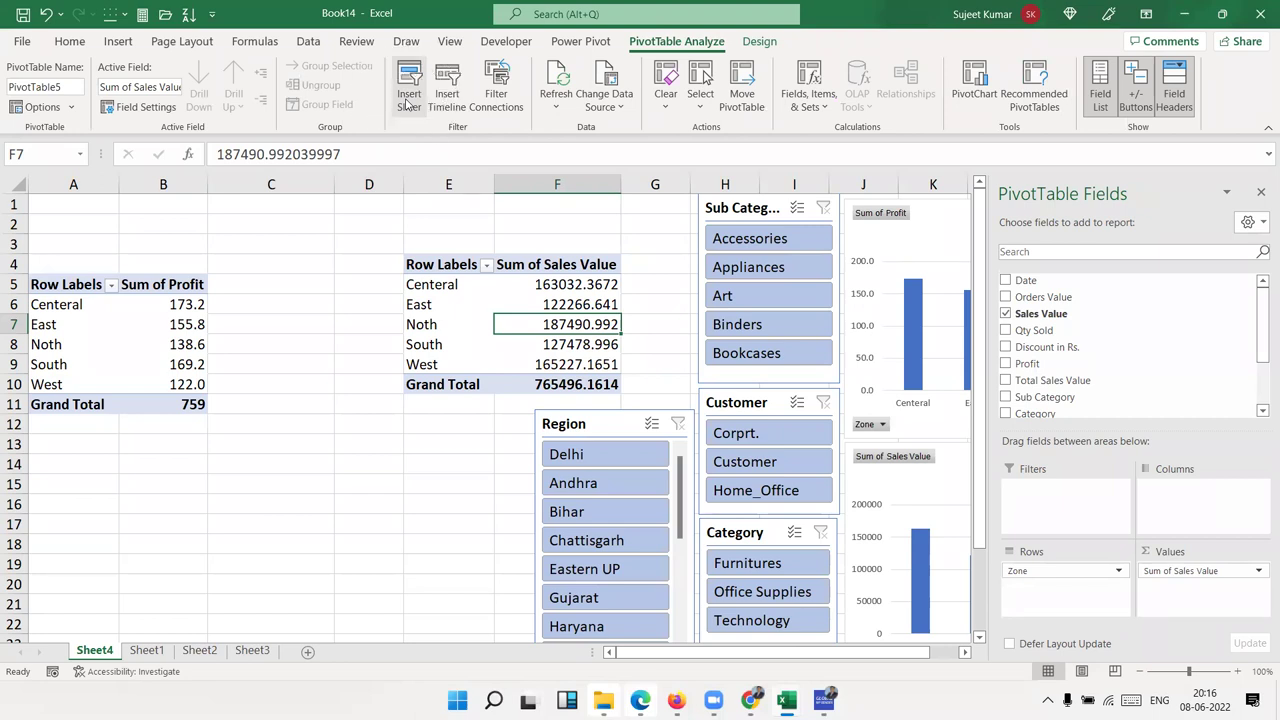
{"action": "left_click", "coordinate": [478, 105]}
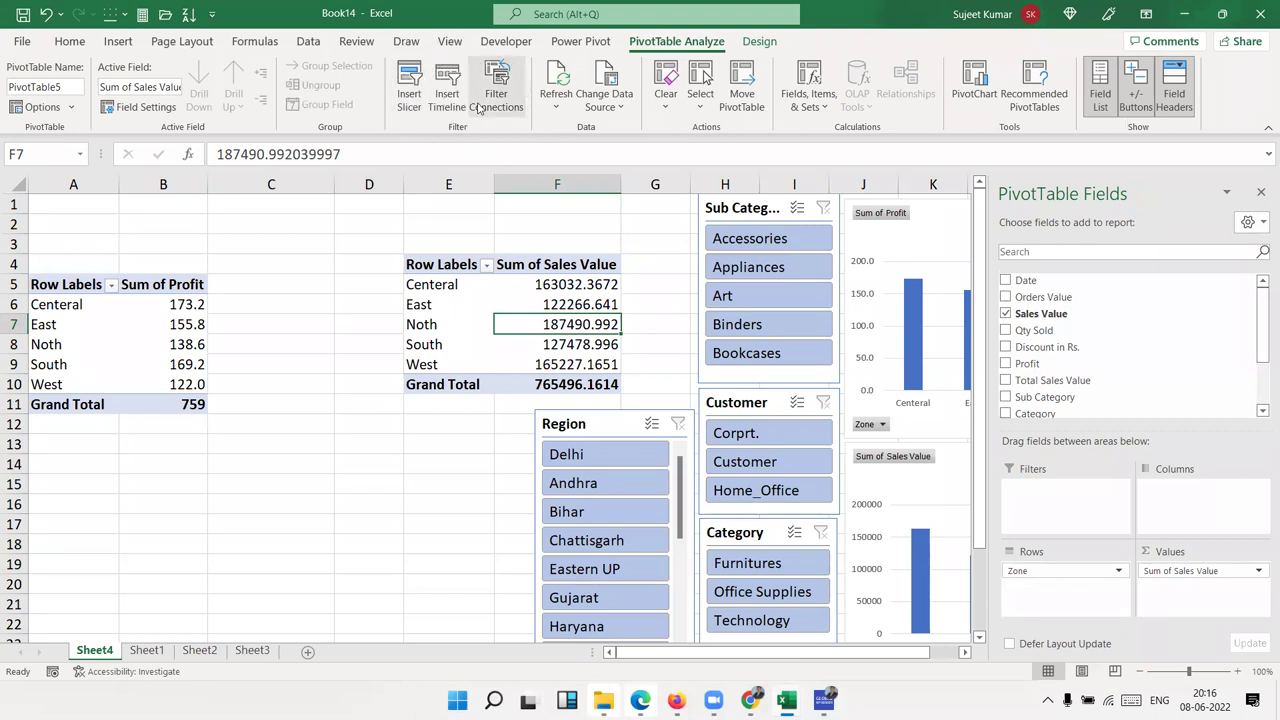
{"action": "left_click", "coordinate": [478, 105]}
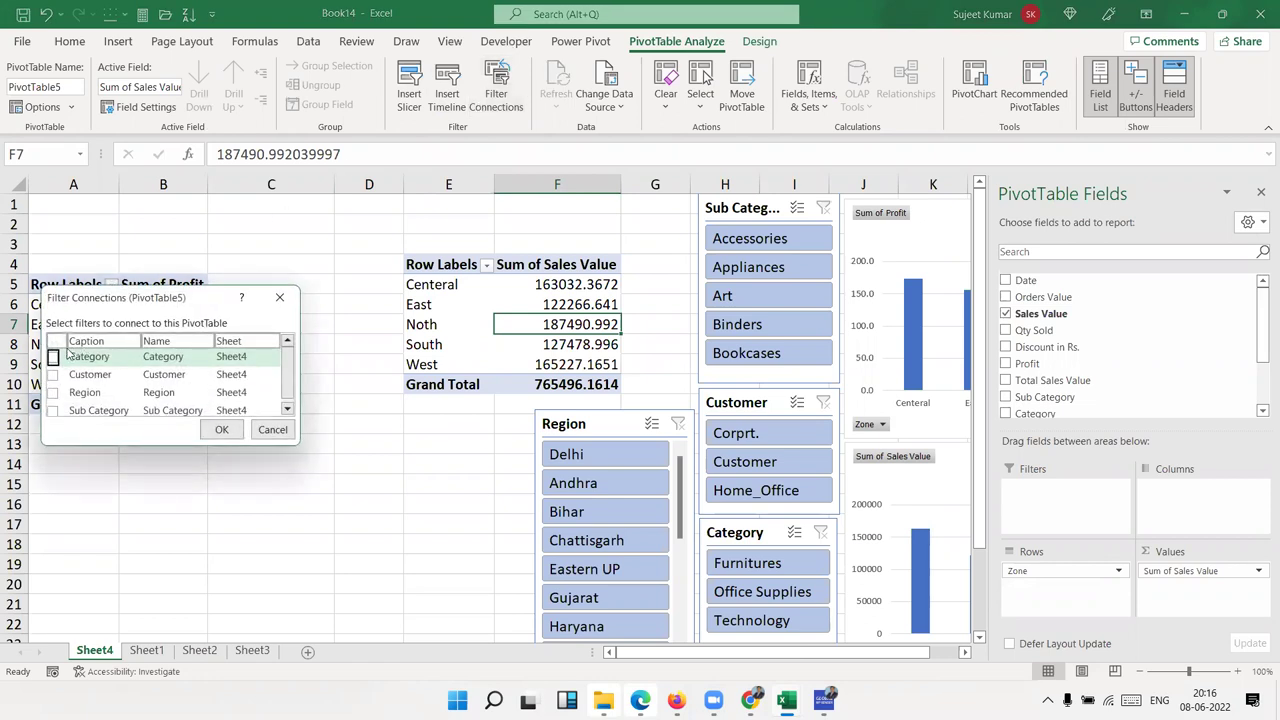
{"action": "left_click", "coordinate": [53, 357]}
{"action": "left_click", "coordinate": [53, 374]}
{"action": "left_click", "coordinate": [53, 392]}
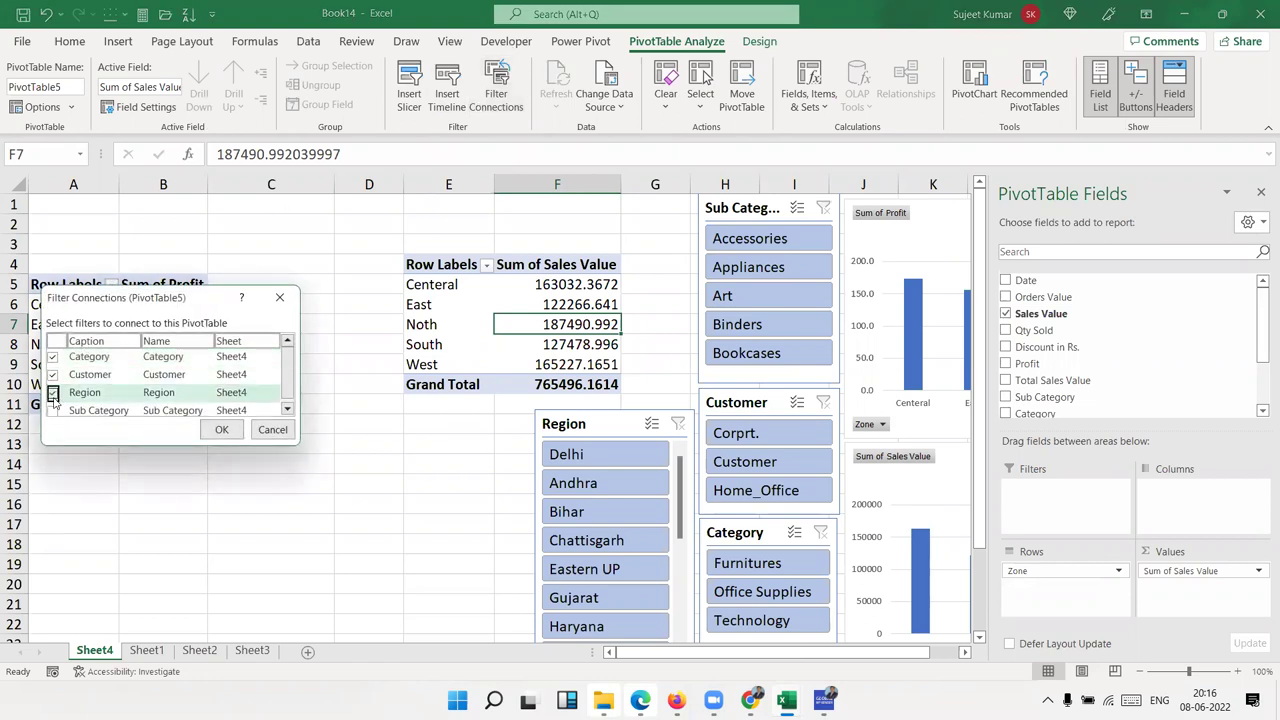
{"action": "left_click", "coordinate": [53, 410]}
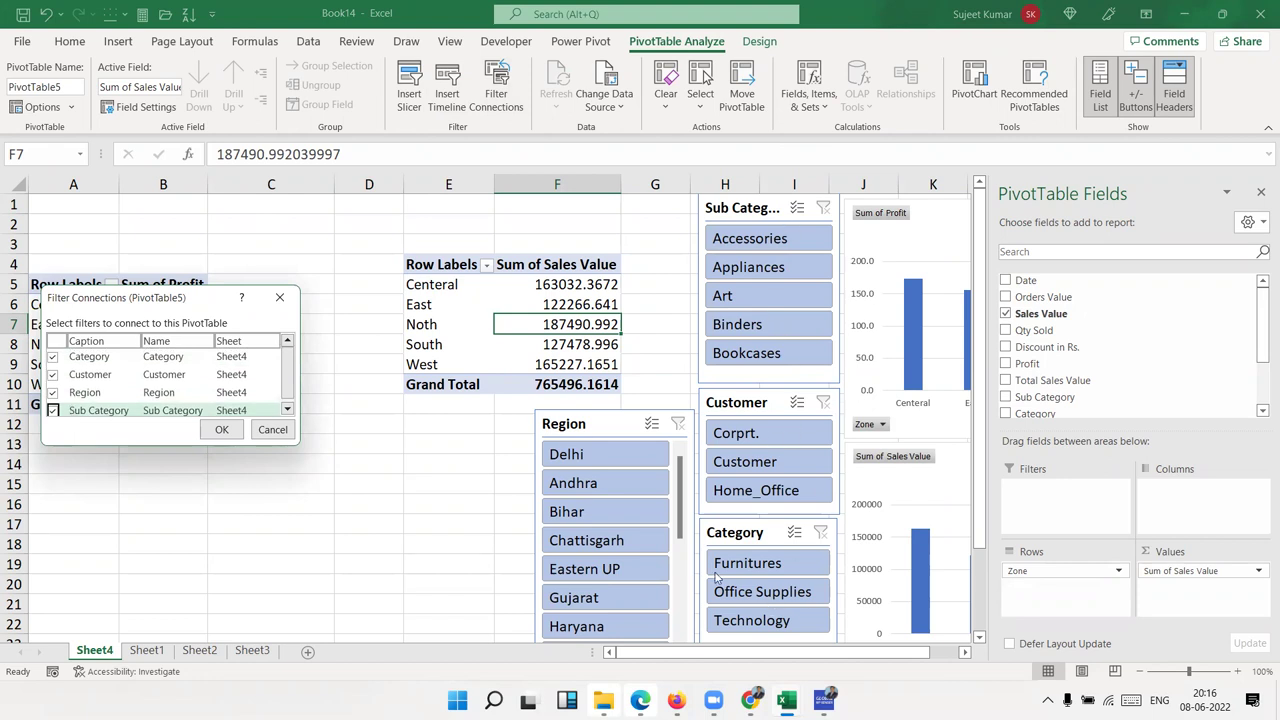
{"action": "left_click", "coordinate": [215, 430]}
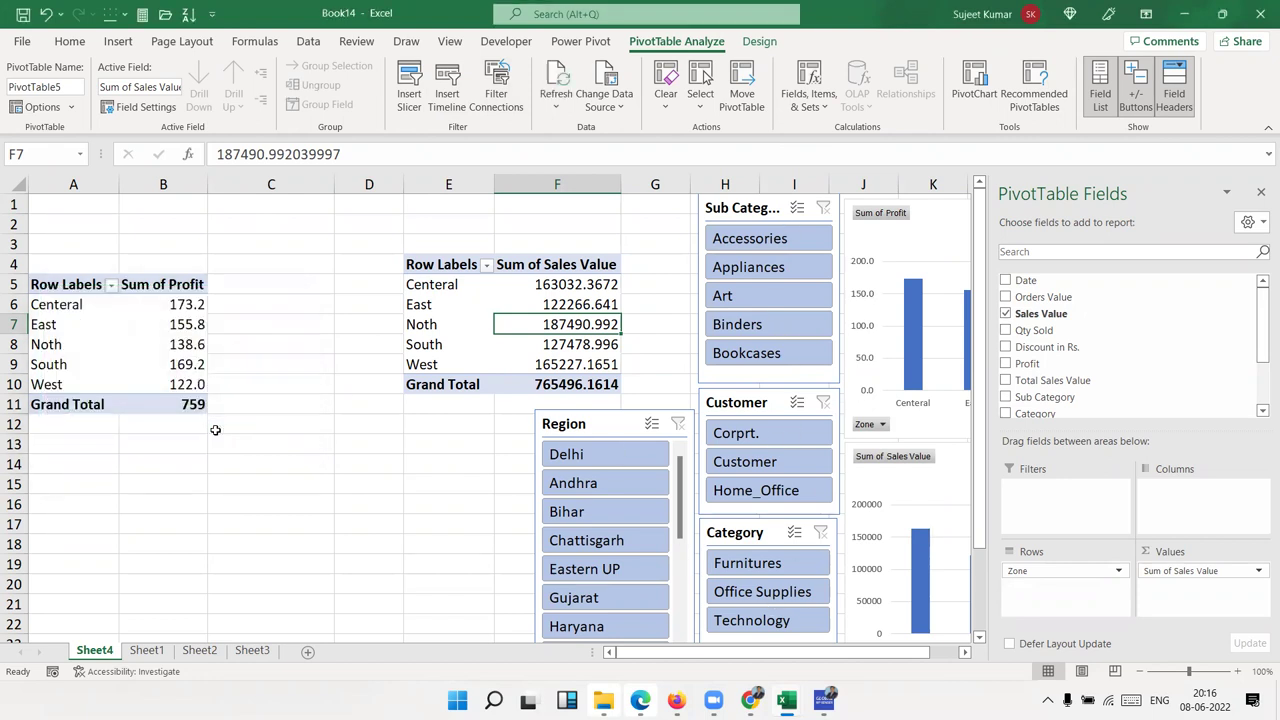
{"action": "left_click", "coordinate": [1261, 193]}
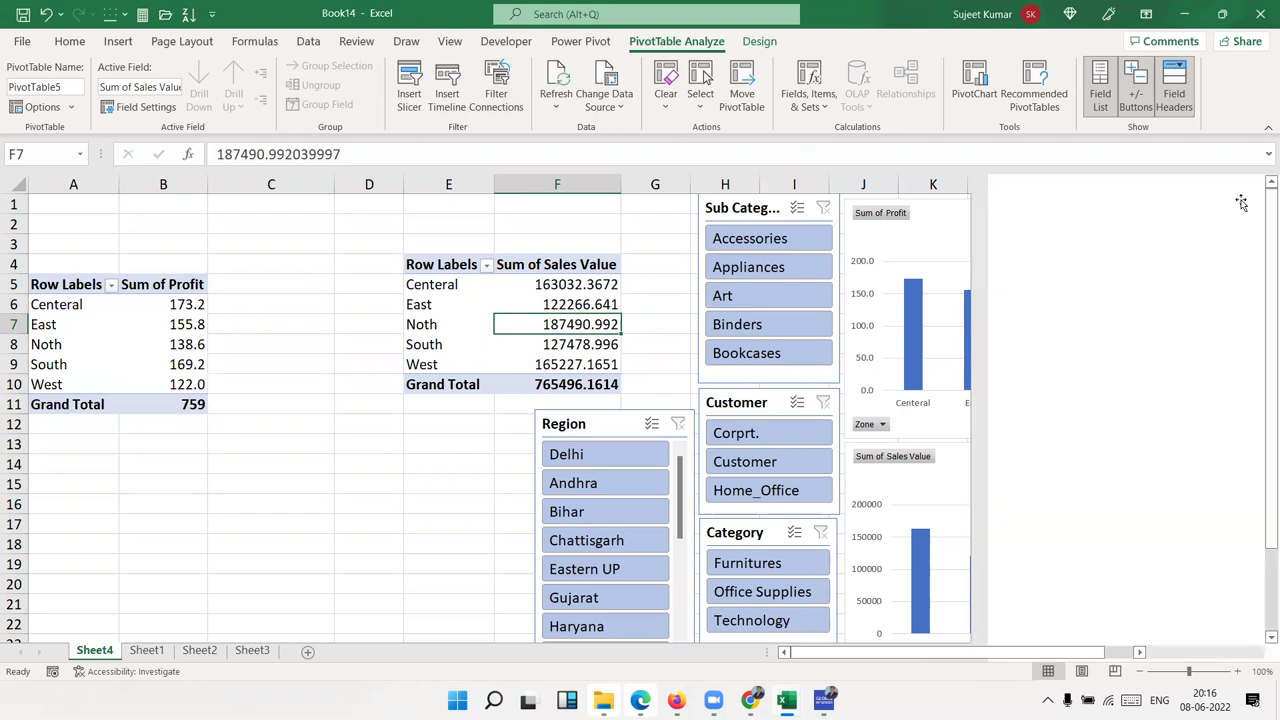
{"action": "left_click", "coordinate": [446, 482]}
{"action": "left_click", "coordinate": [724, 298]}
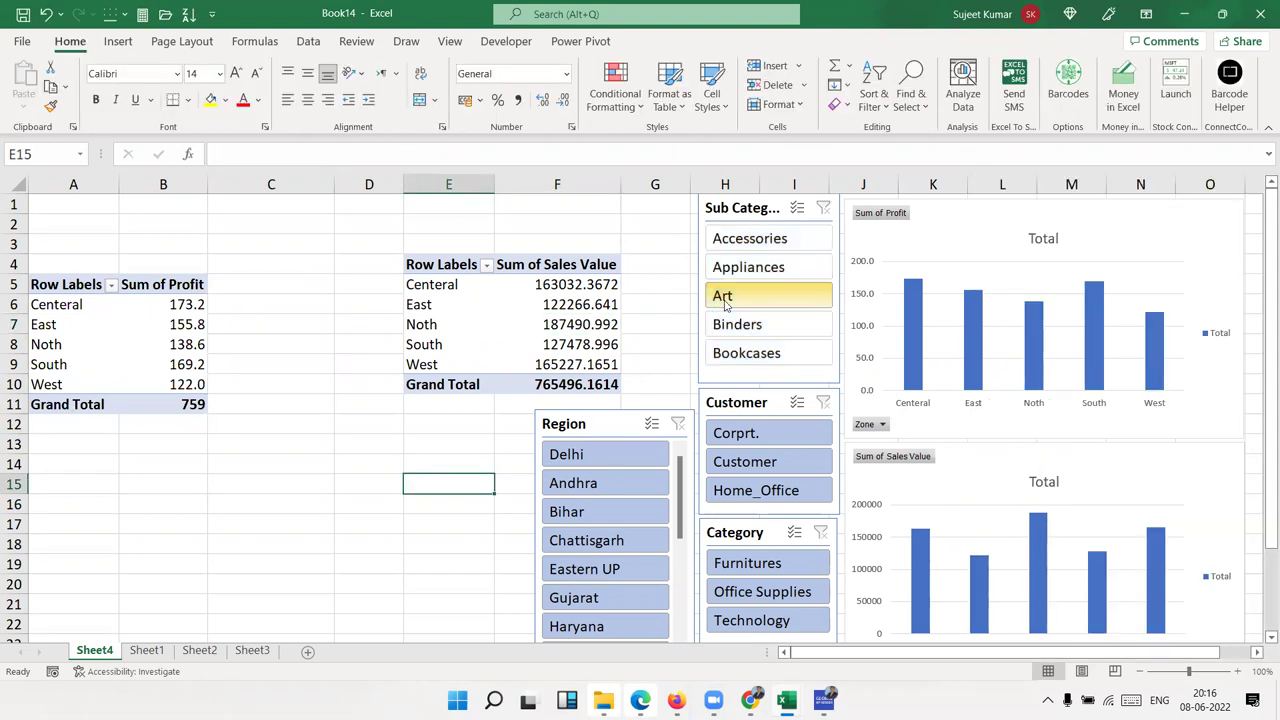
{"action": "left_click", "coordinate": [740, 326]}
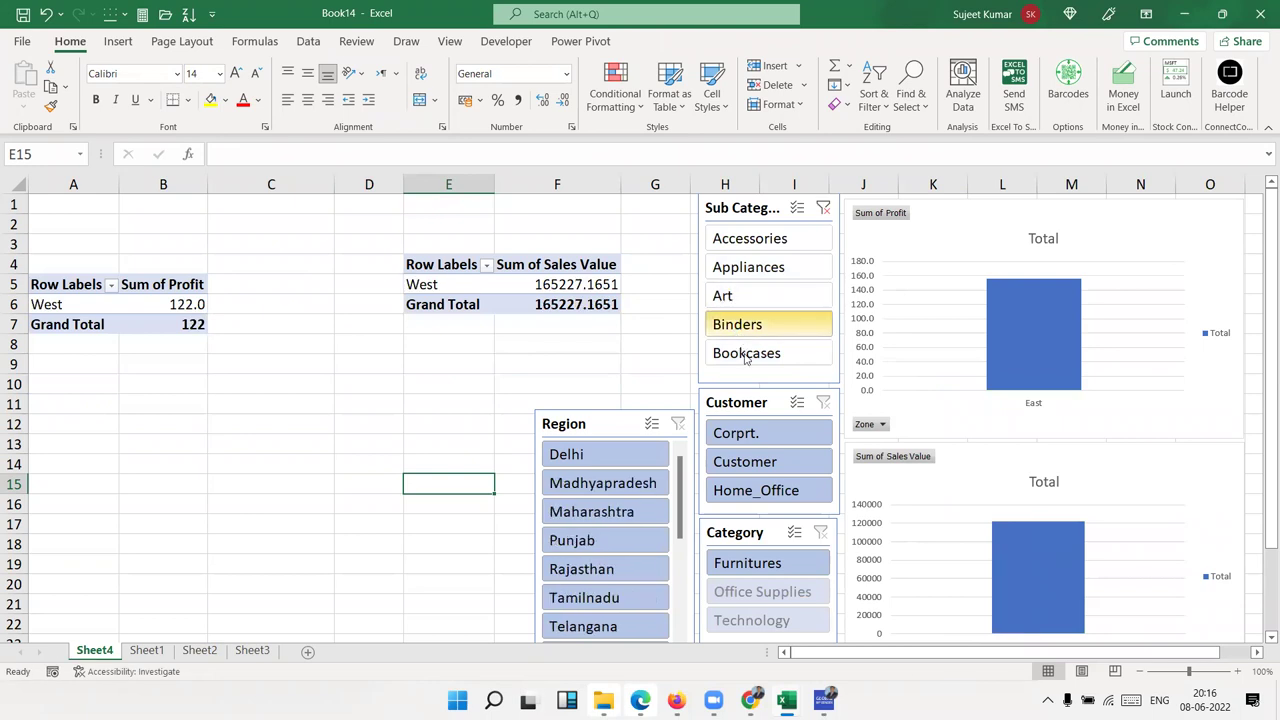
{"action": "left_click", "coordinate": [749, 437]}
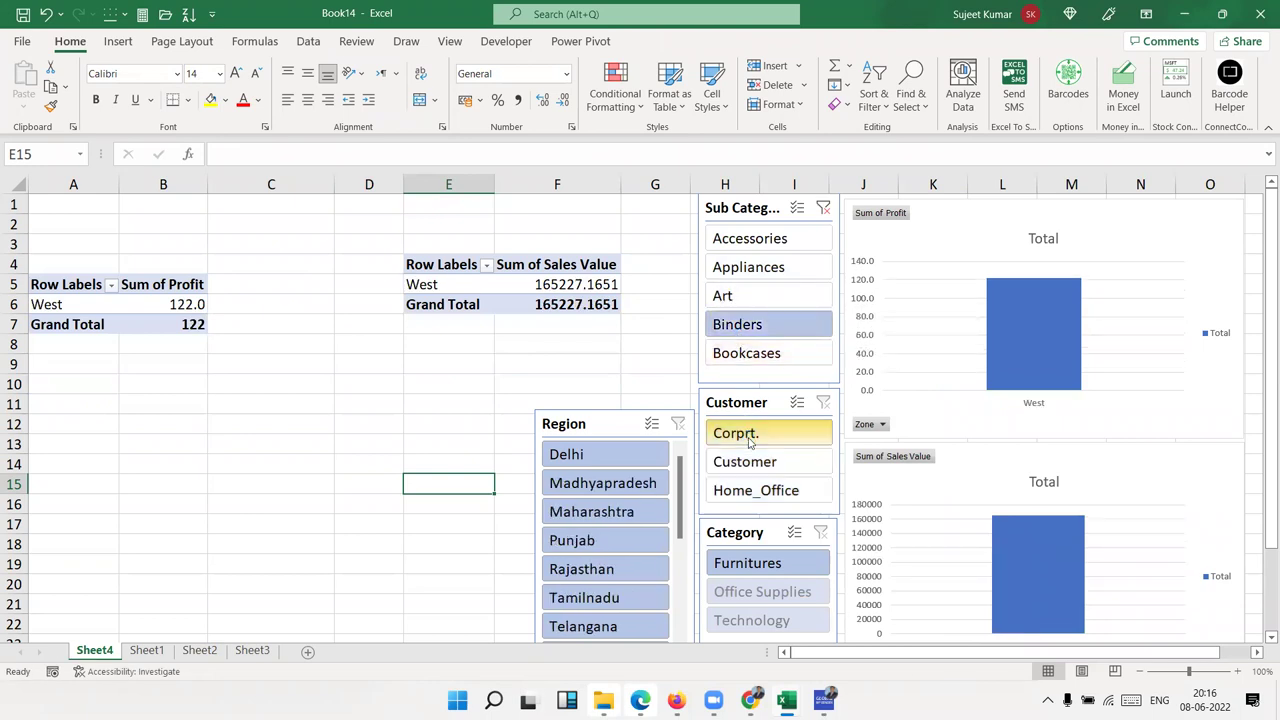
{"action": "left_click", "coordinate": [824, 209]}
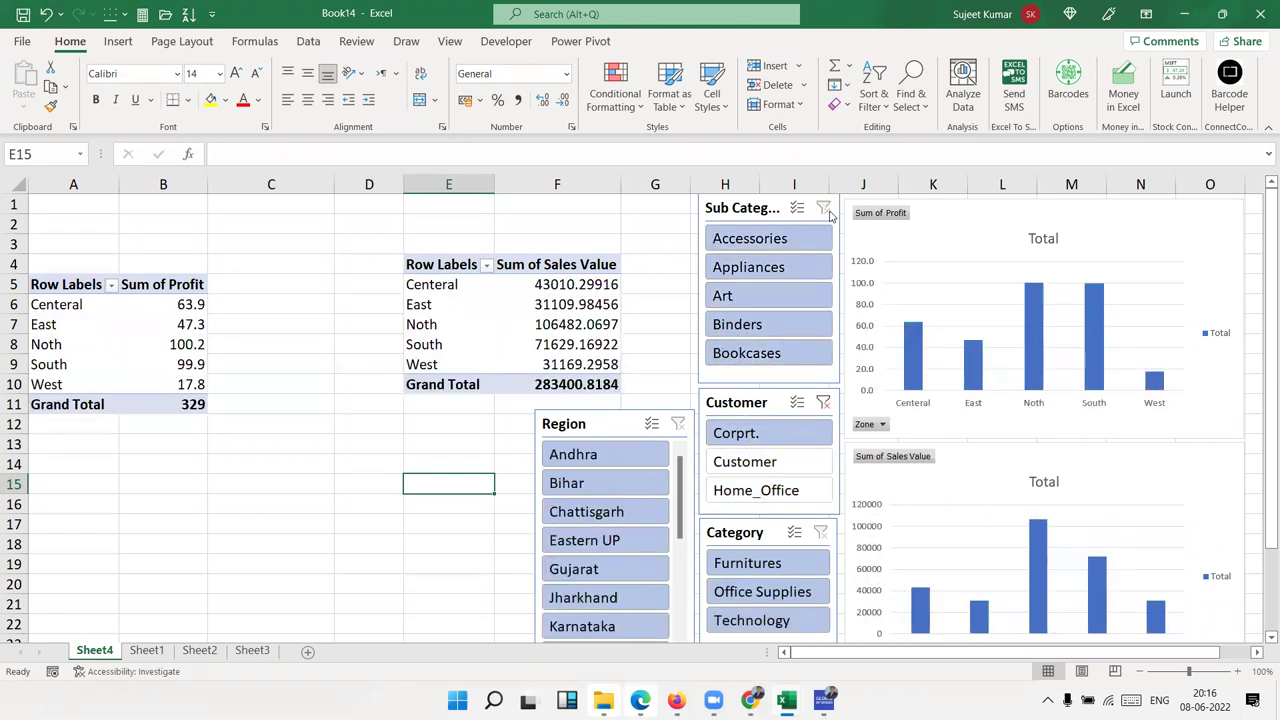
{"action": "left_click", "coordinate": [750, 240]}
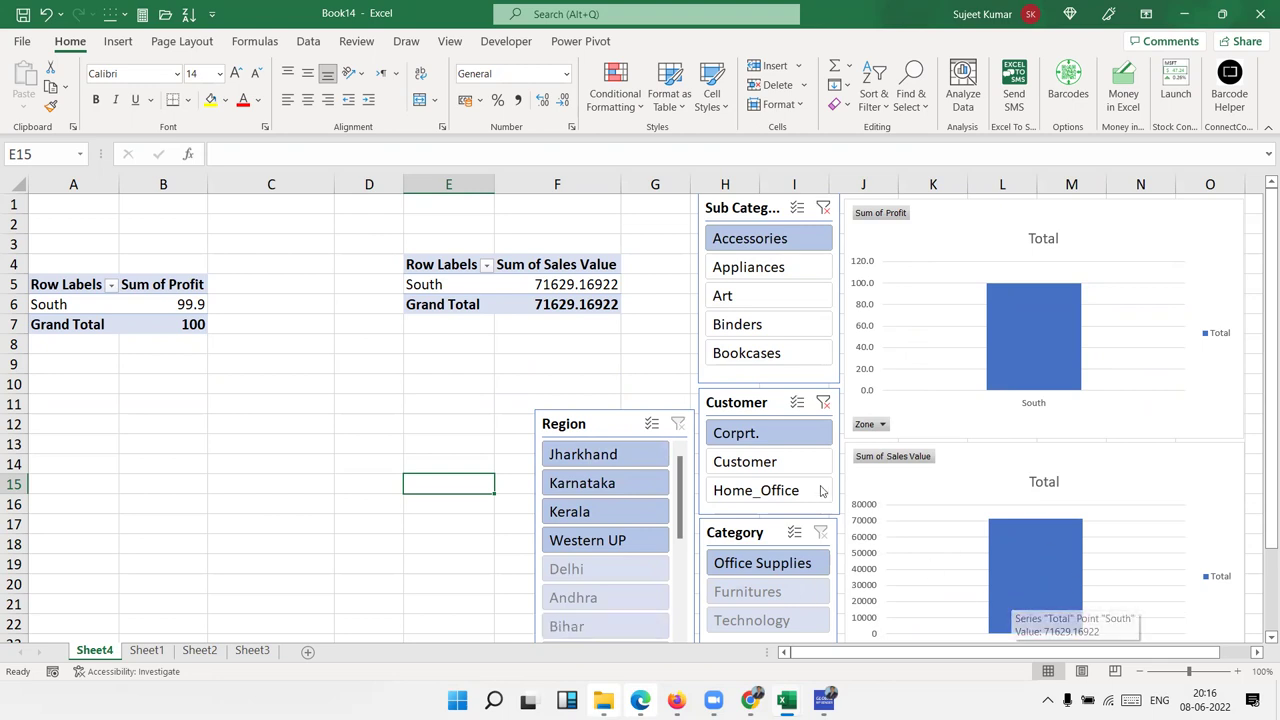
{"action": "left_click", "coordinate": [823, 402]}
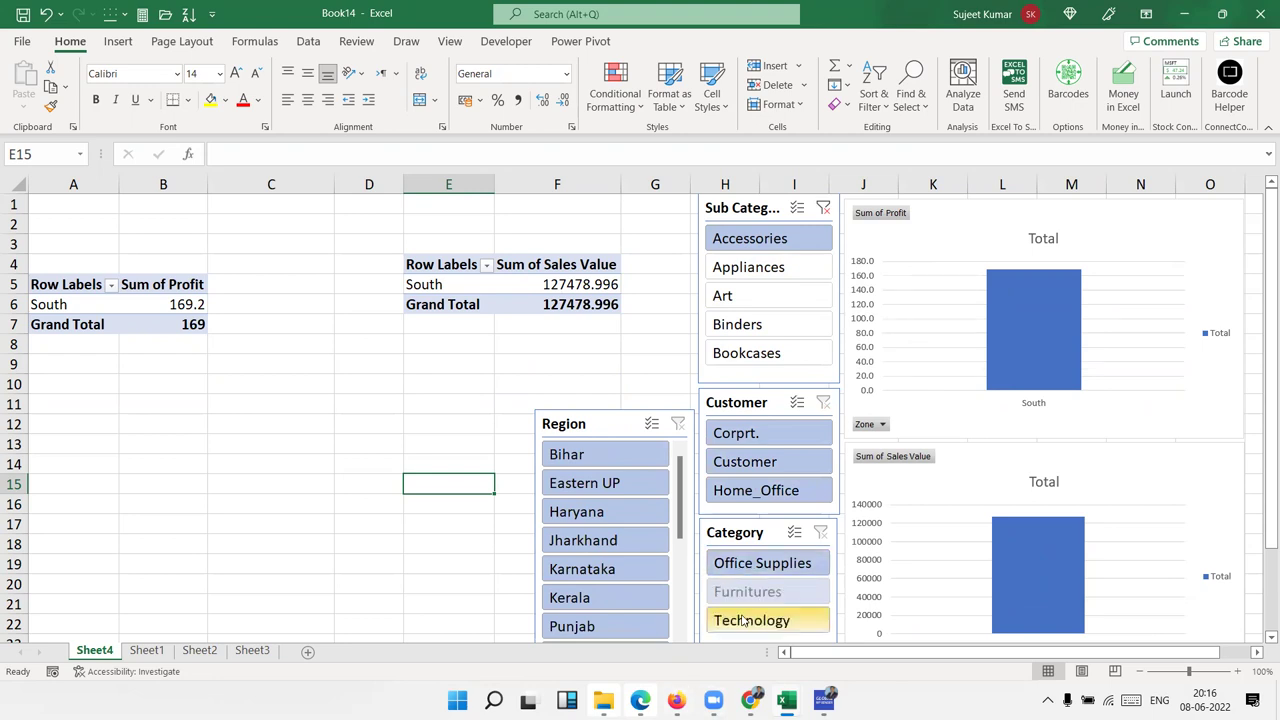
{"action": "scroll", "coordinate": [645, 505], "scroll_direction": "down", "scroll_amount": 7}
{"action": "scroll", "coordinate": [643, 503], "scroll_direction": "up", "scroll_amount": 7}
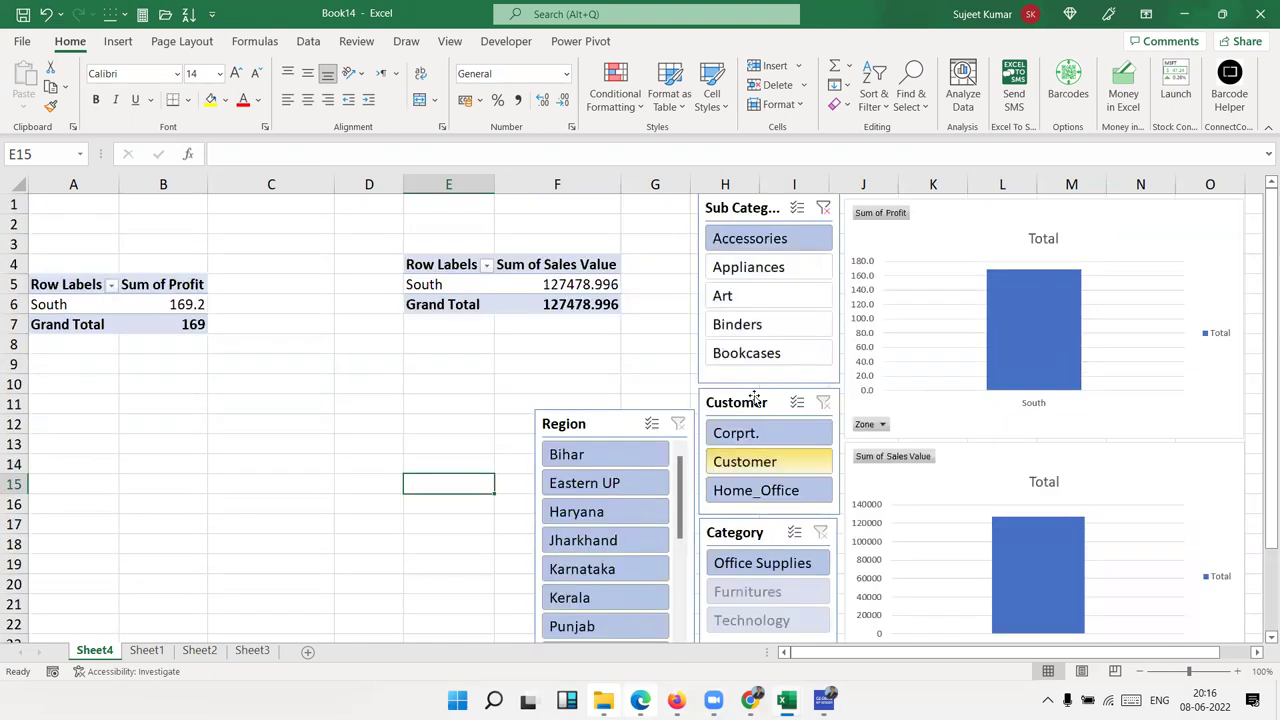
{"action": "left_click", "coordinate": [824, 209]}
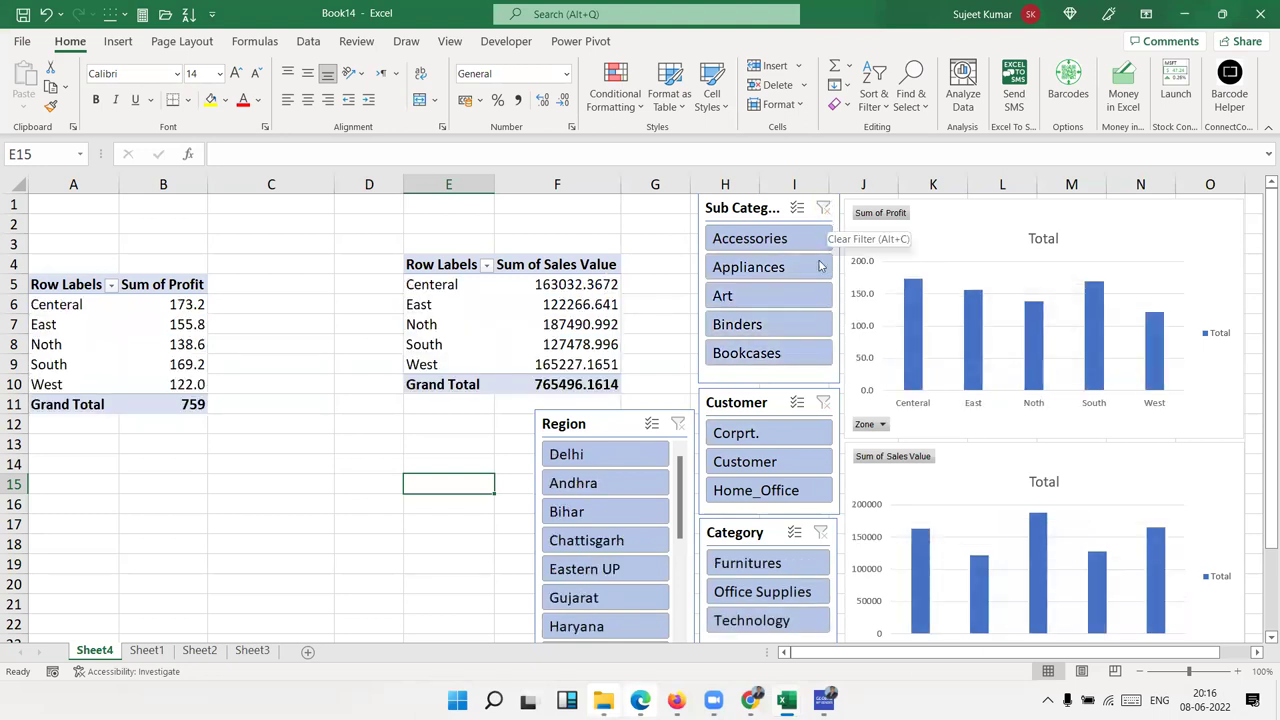
{"action": "left_click", "coordinate": [609, 463]}
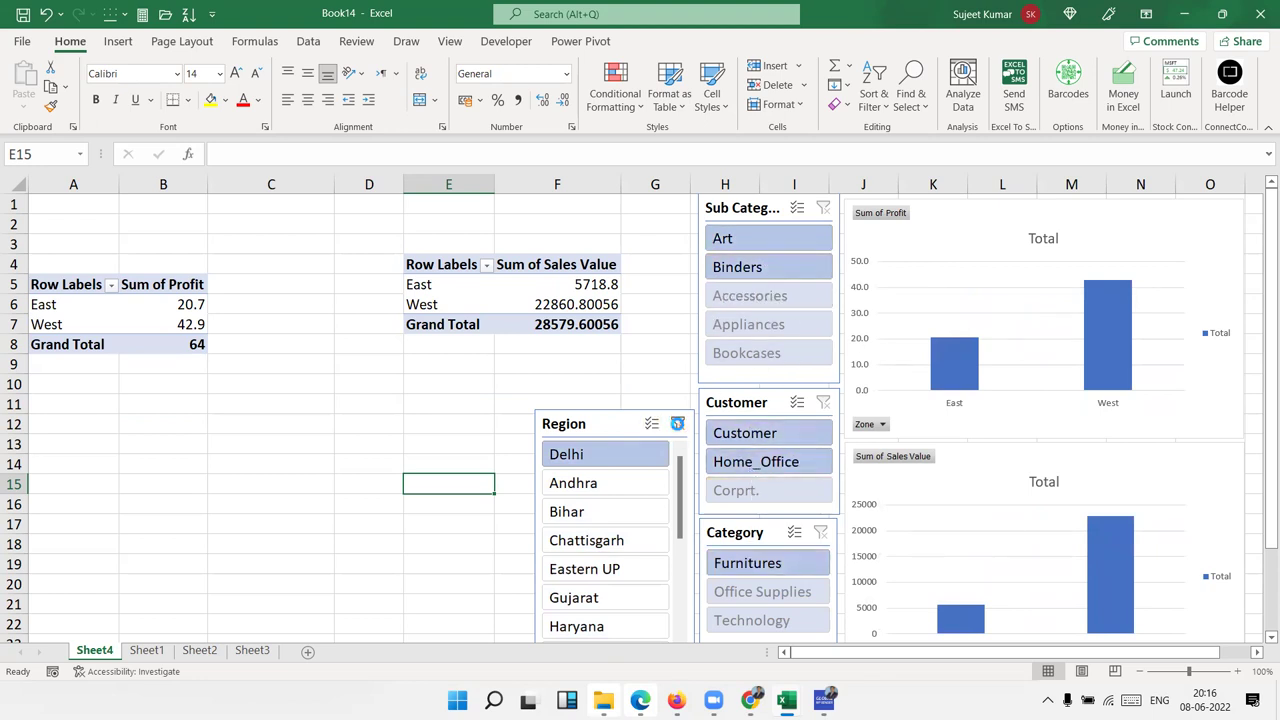
{"action": "left_click", "coordinate": [677, 424]}
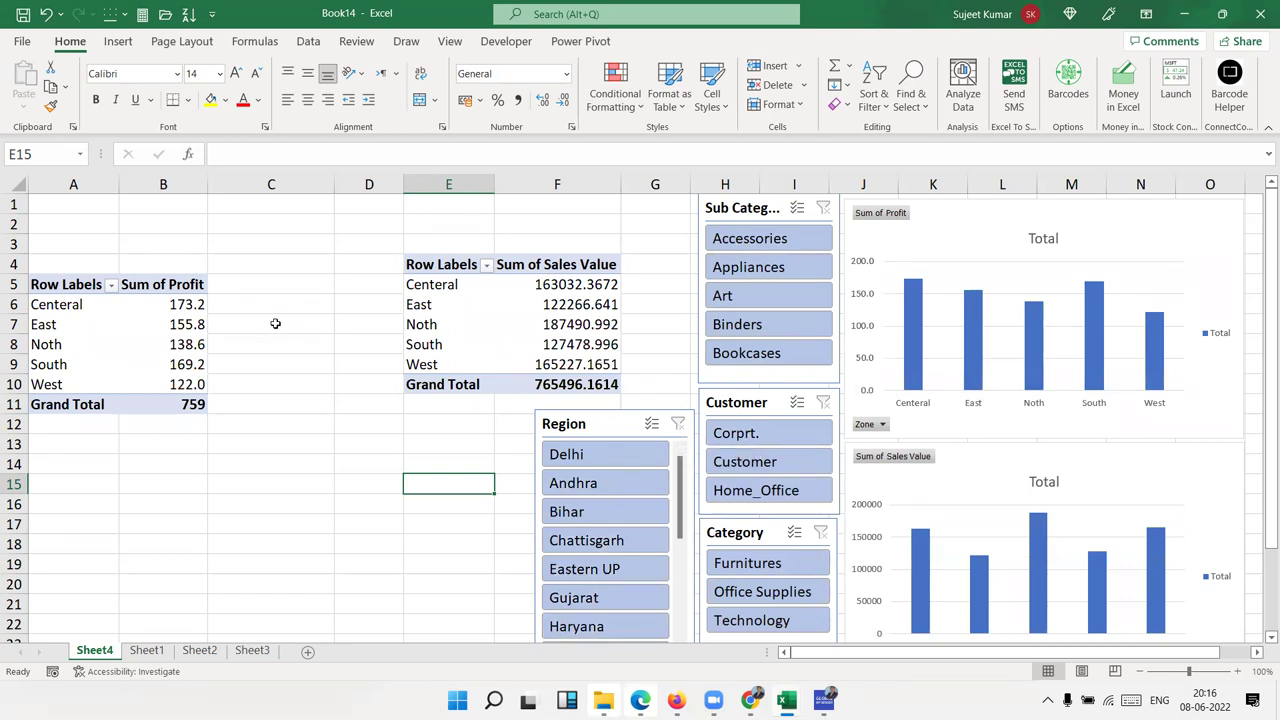
{"action": "left_click", "coordinate": [168, 362]}
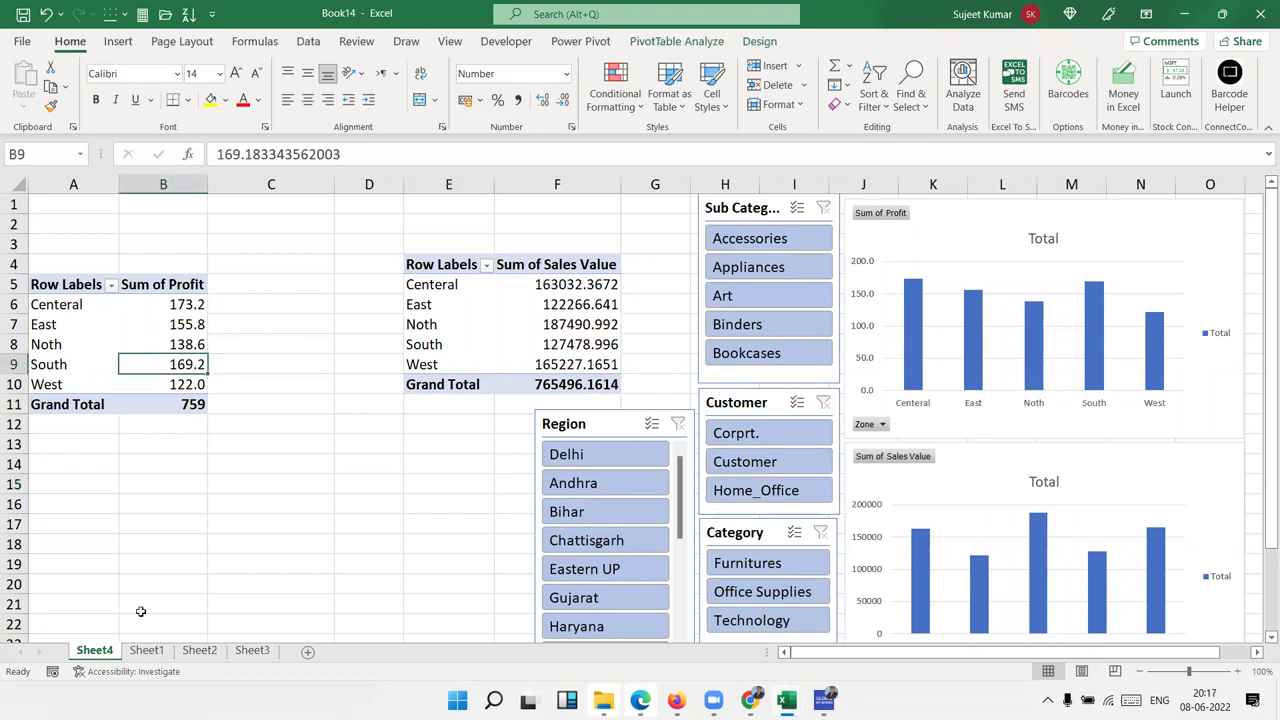
Insert a Date timeline and drag it under the Sum of Profit table
{"action": "left_click", "coordinate": [658, 43]}
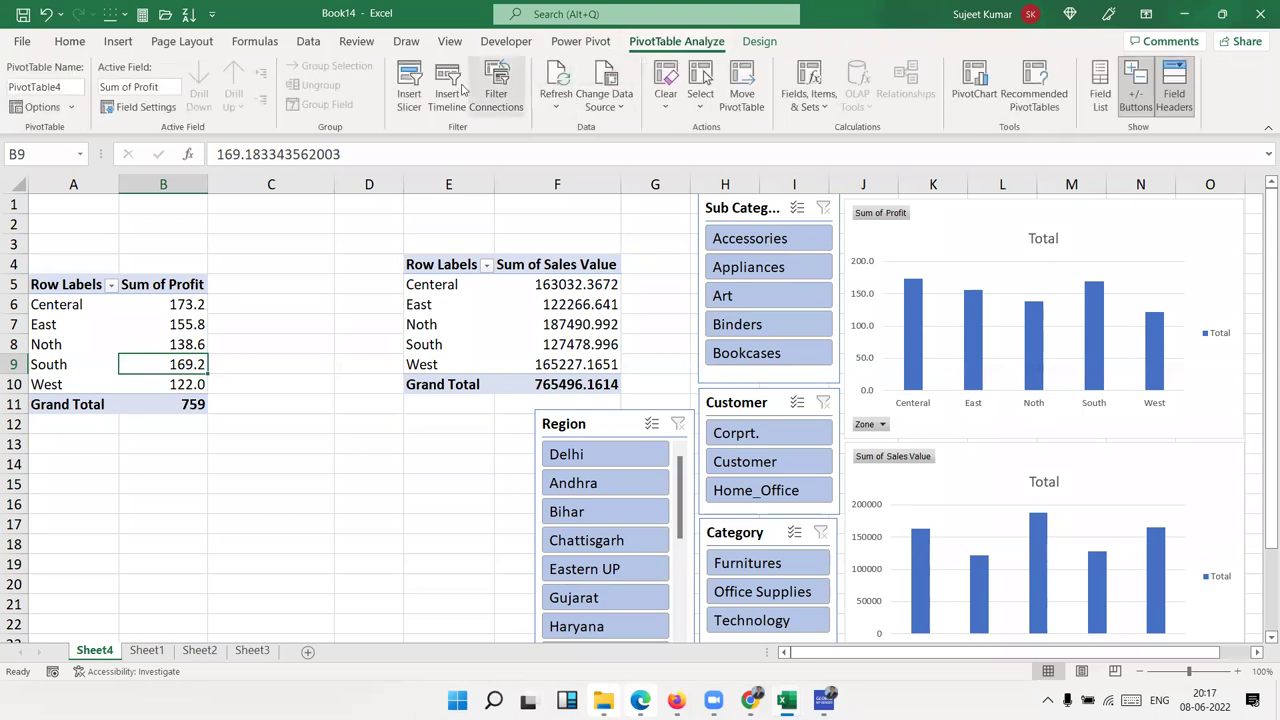
{"action": "left_click", "coordinate": [447, 82]}
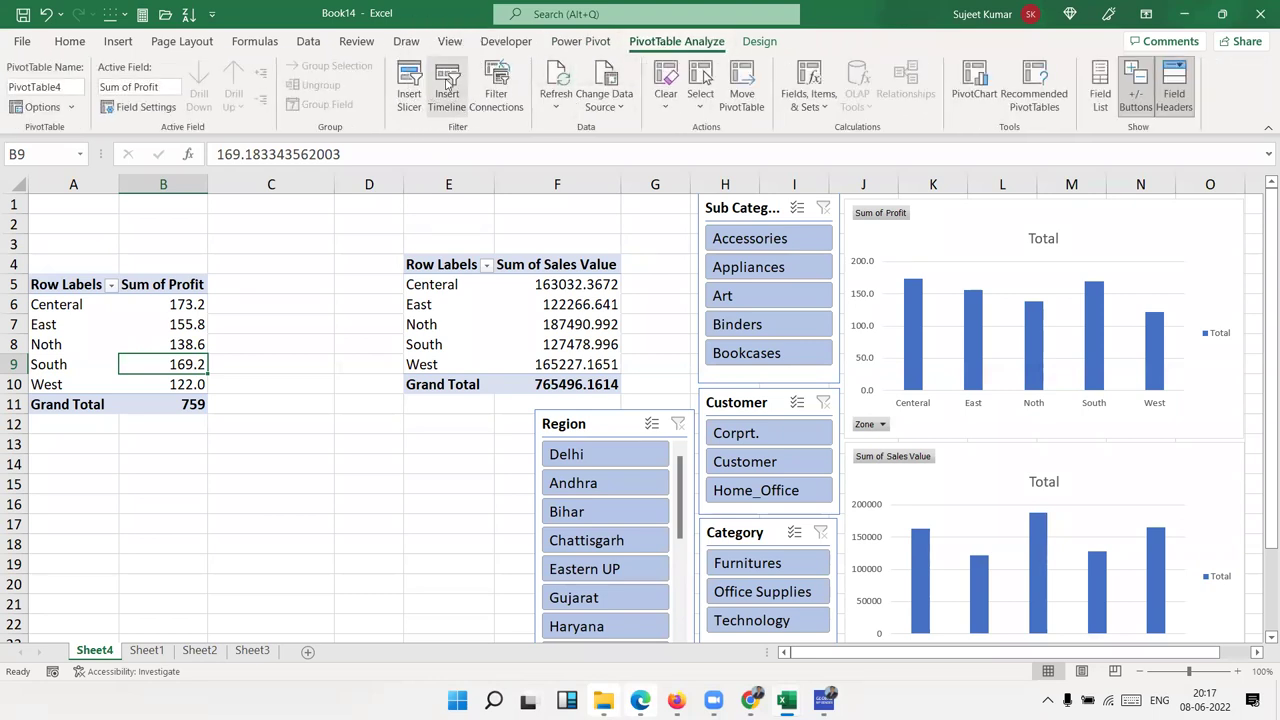
{"action": "left_click", "coordinate": [447, 82]}
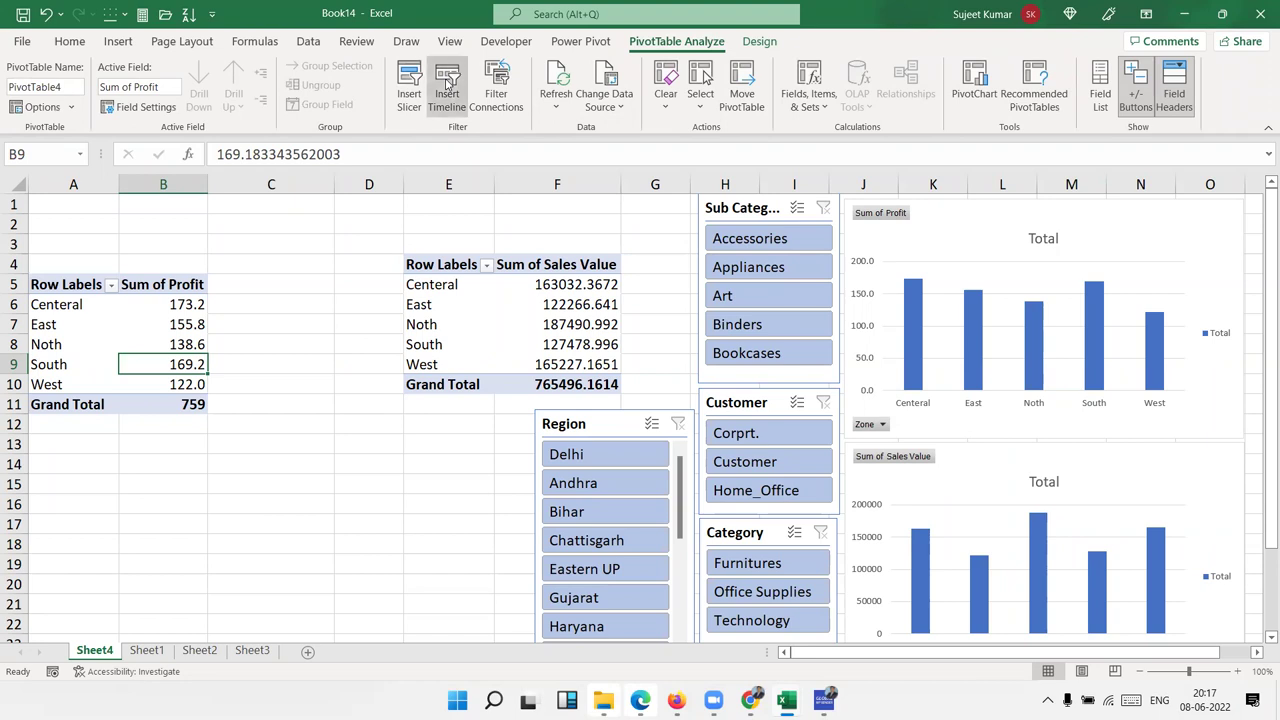
{"action": "left_click", "coordinate": [89, 290]}
{"action": "left_click", "coordinate": [172, 474]}
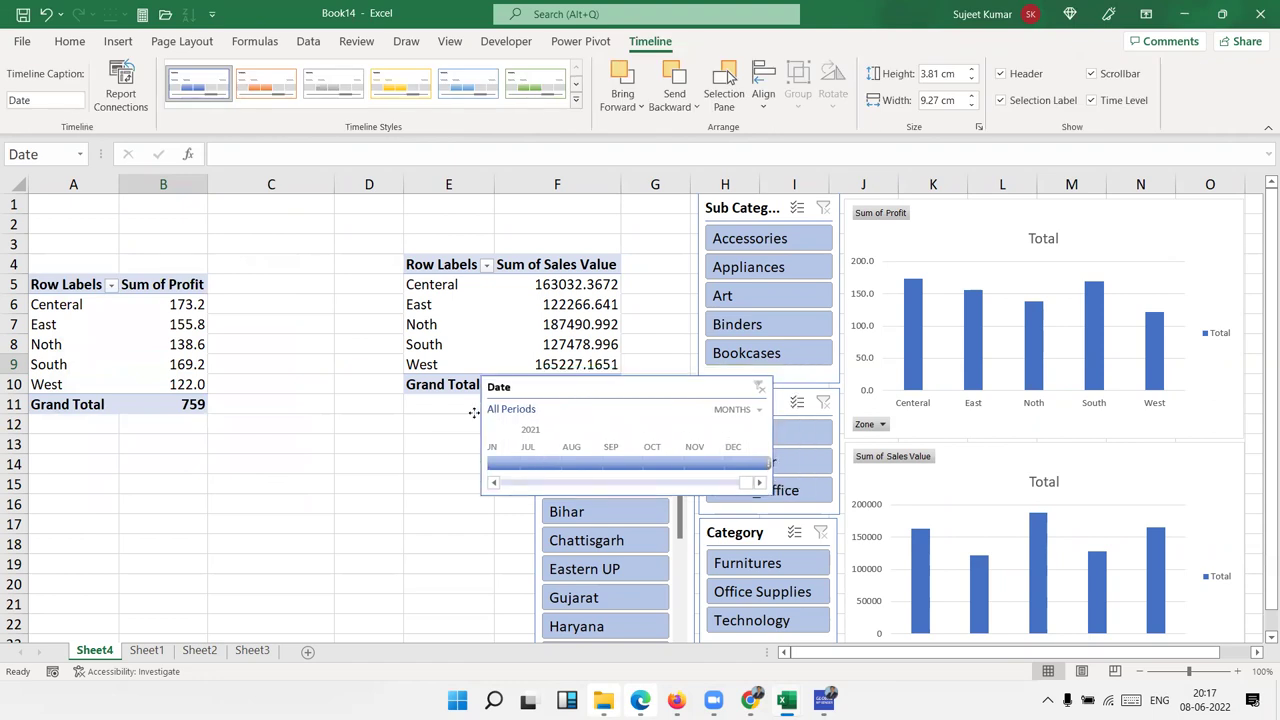
{"action": "left_click_drag", "start_coordinate": [619, 384], "coordinate": [344, 429]}
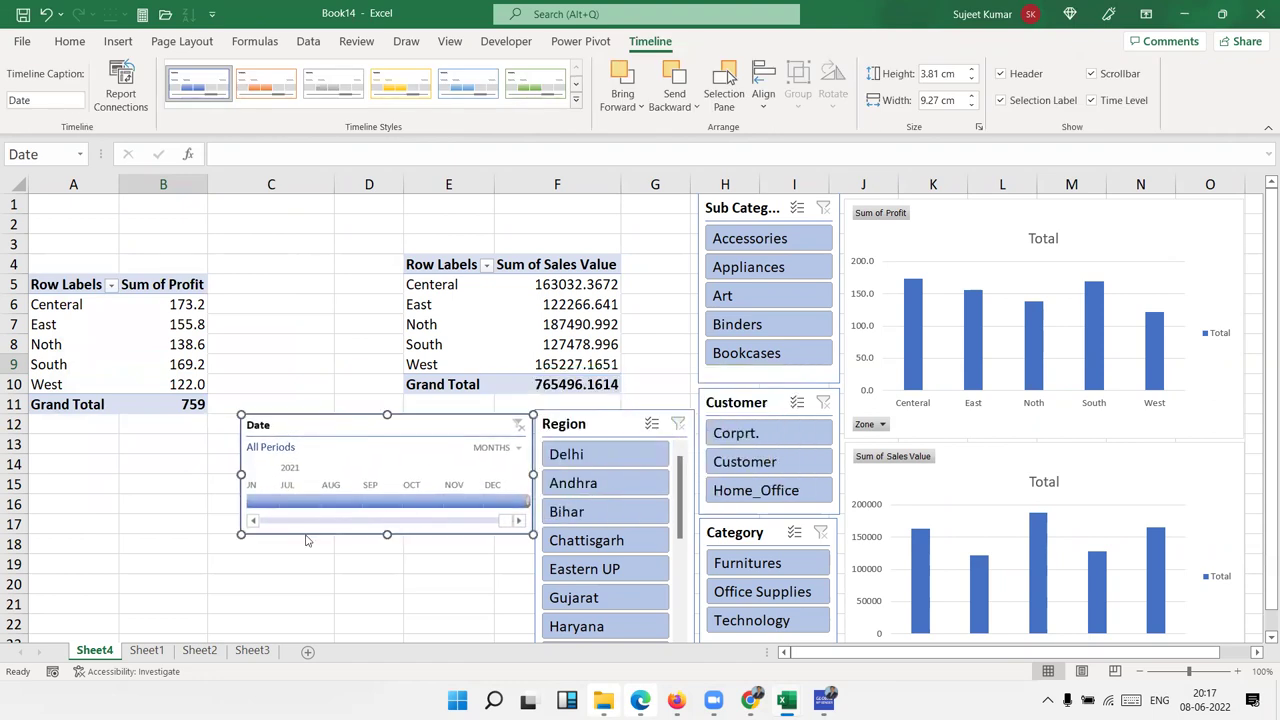
Try month filters on the timeline, widening the range to Aug – Dec 2021
{"action": "left_click", "coordinate": [300, 501]}
{"action": "left_click", "coordinate": [340, 501]}
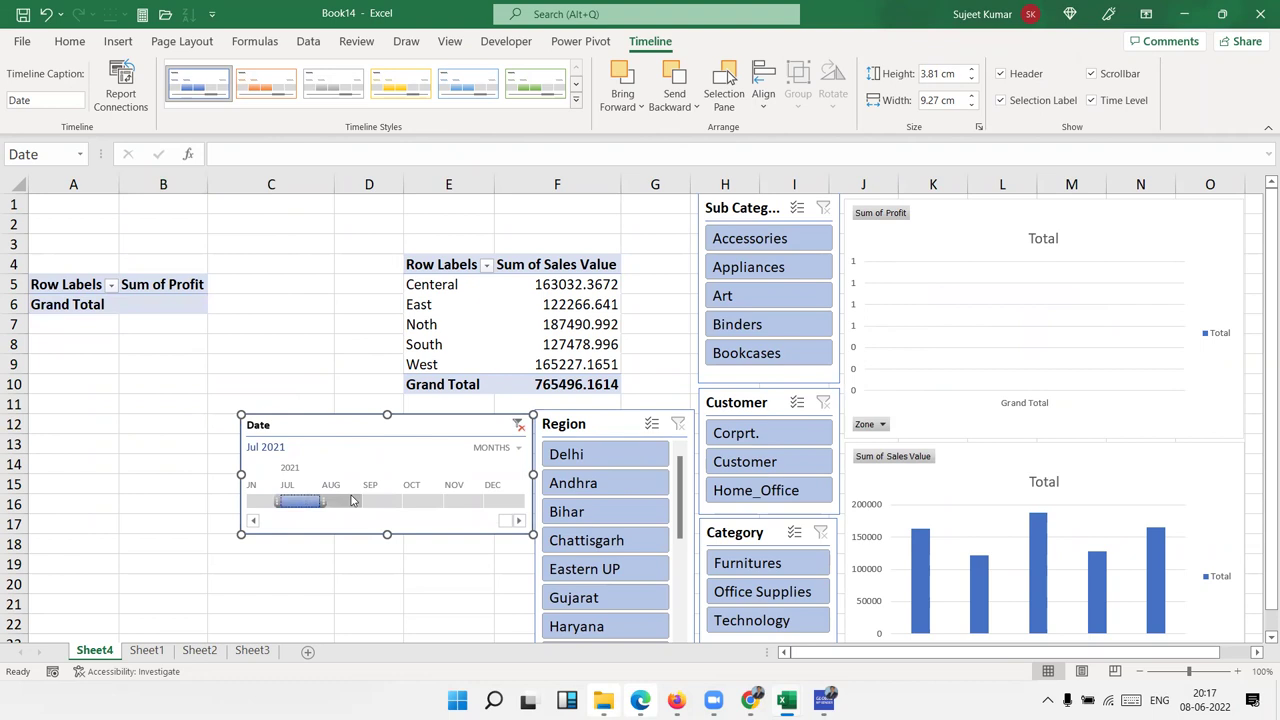
{"action": "left_click_drag", "start_coordinate": [366, 501], "coordinate": [526, 501]}
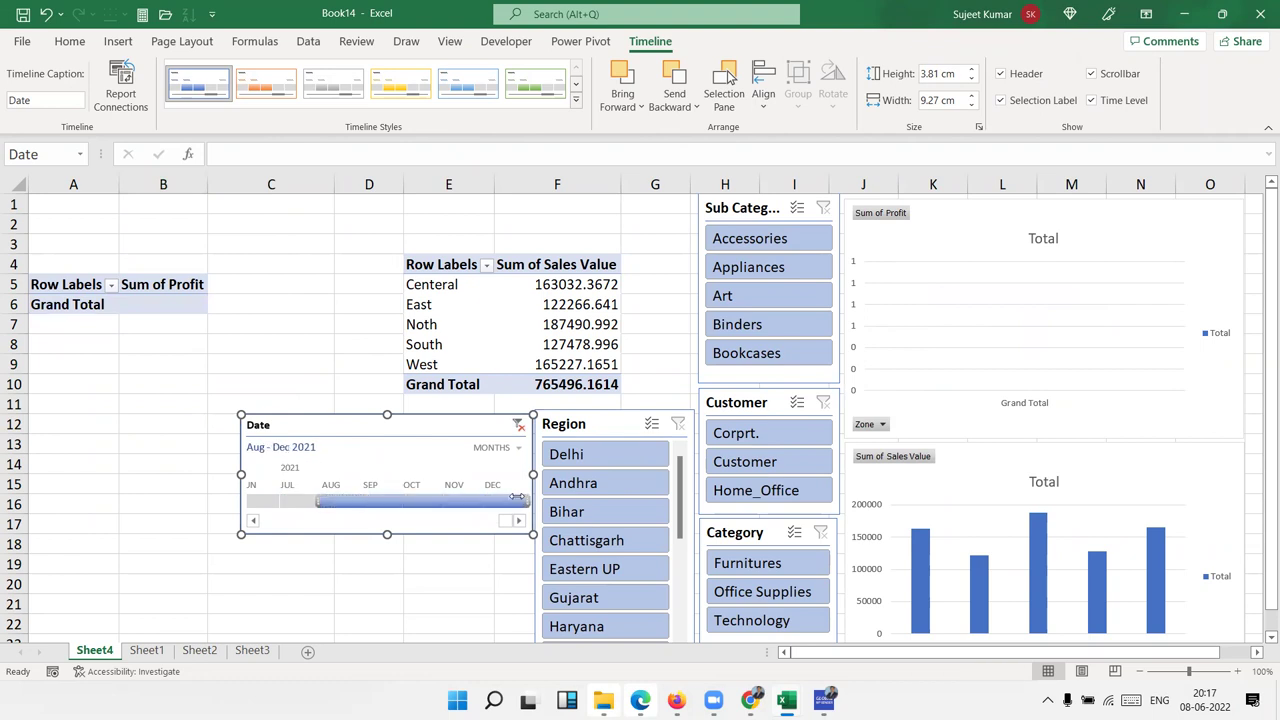
{"action": "left_click", "coordinate": [254, 520]}
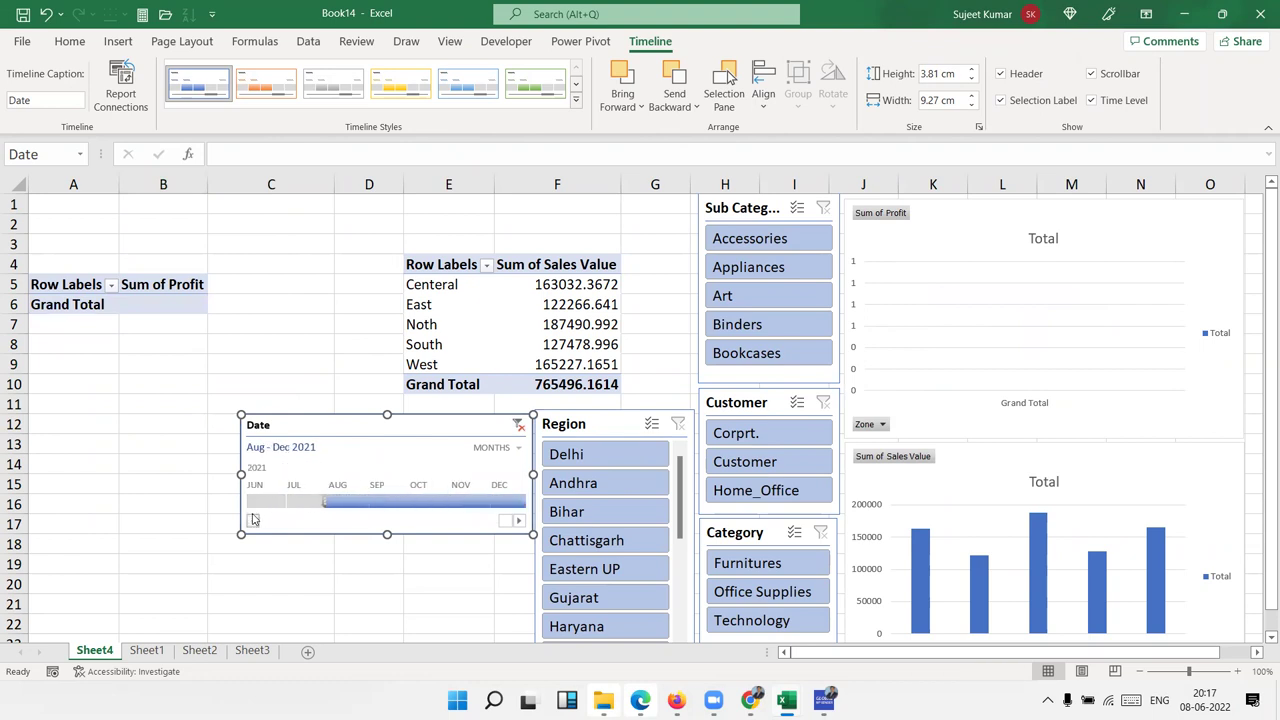
{"action": "left_click", "coordinate": [254, 520]}
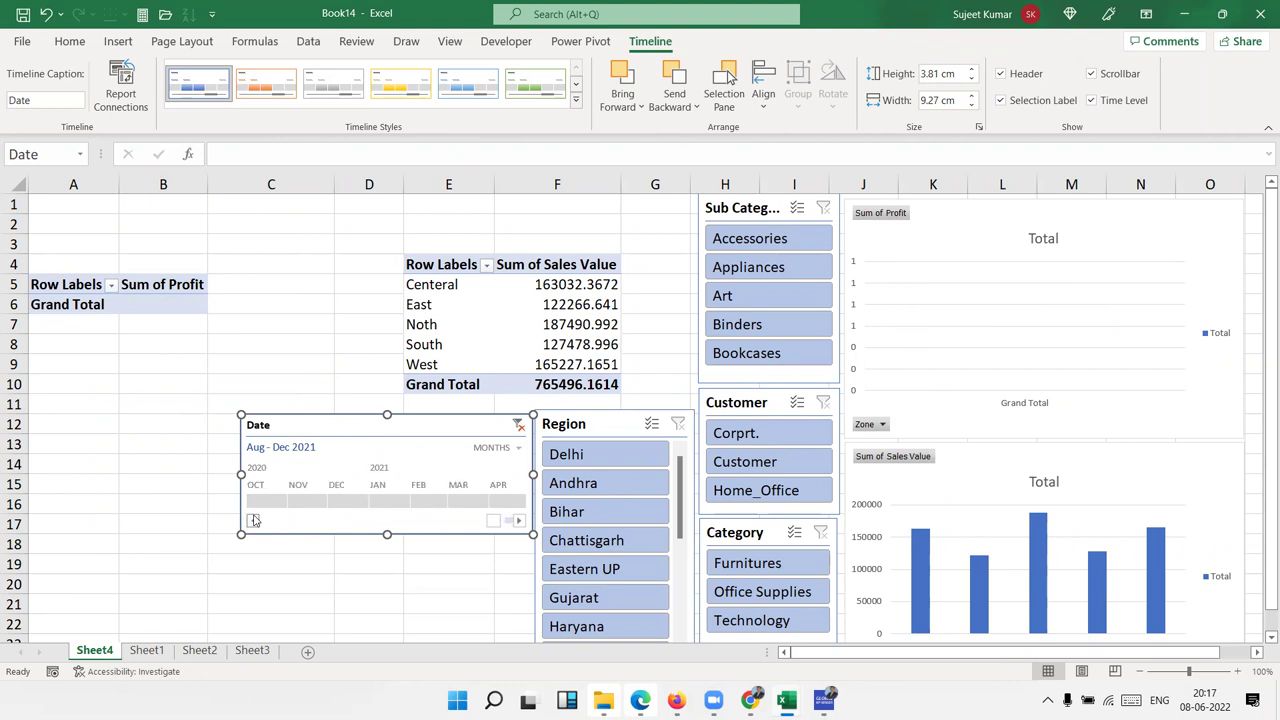
Switch the timeline to YEARS, select 2016–2017, then clear the date filter
{"action": "left_click", "coordinate": [510, 448]}
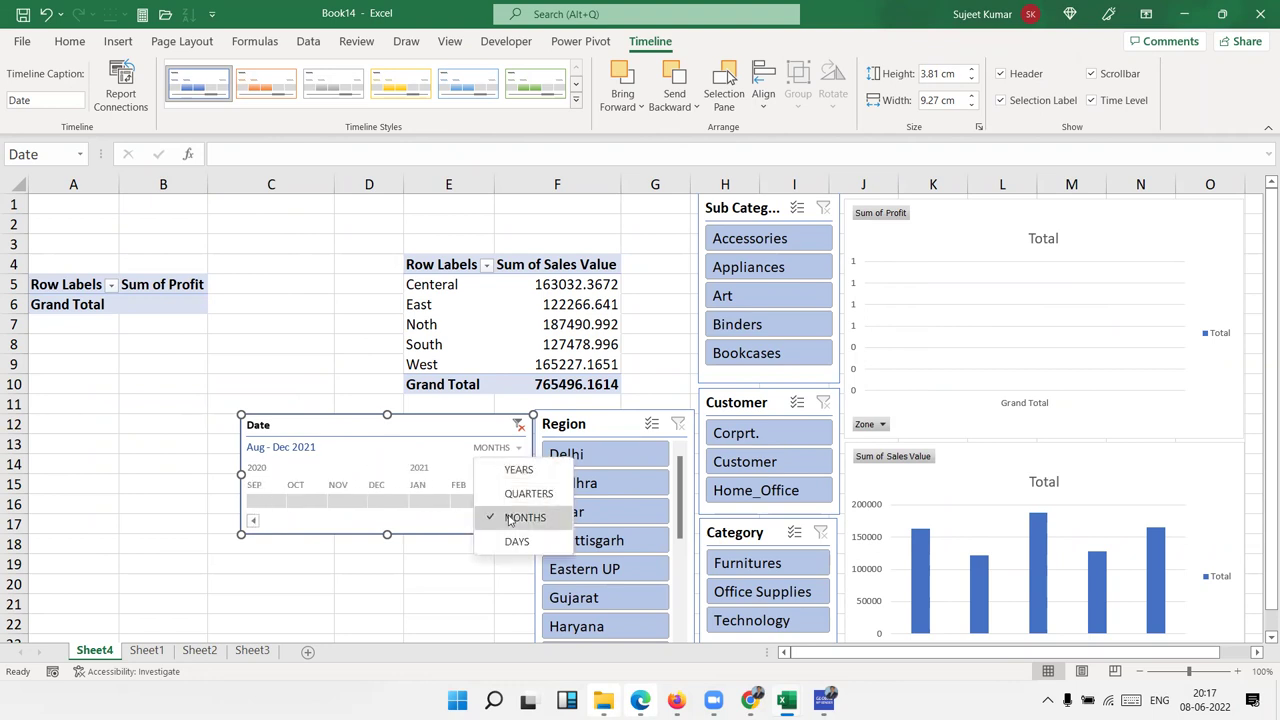
{"action": "left_click", "coordinate": [518, 469]}
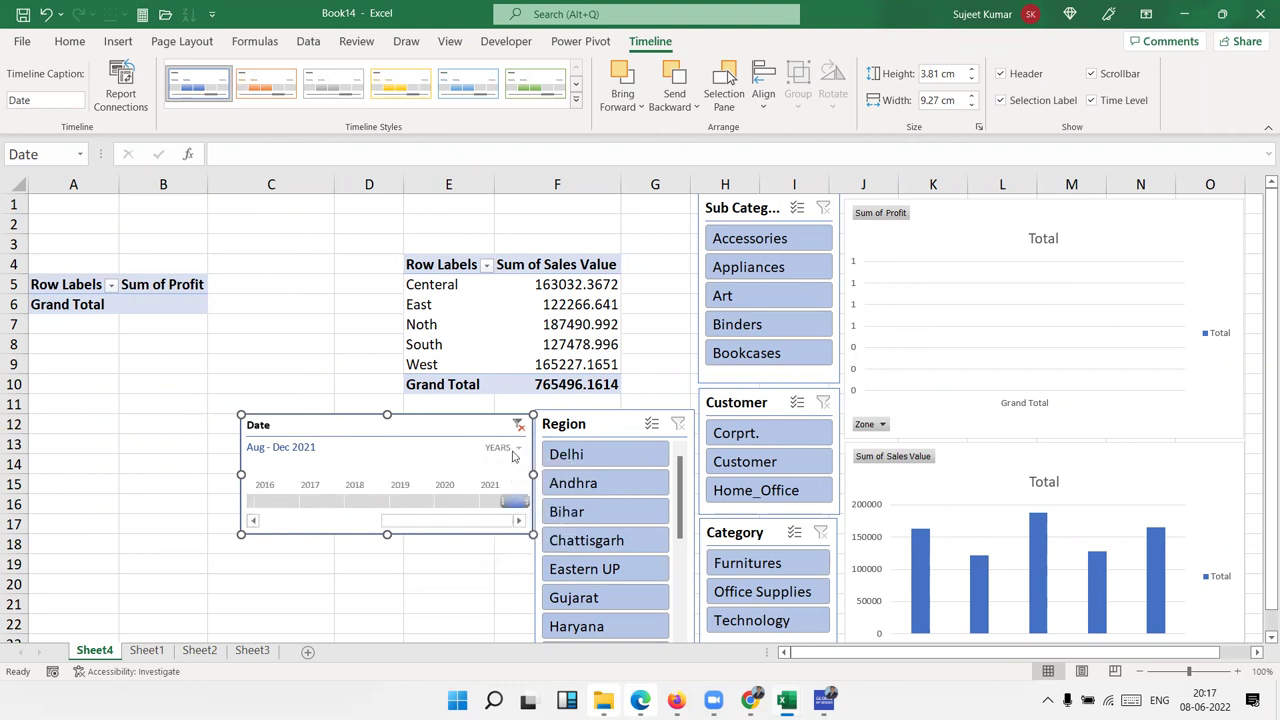
{"action": "left_click", "coordinate": [512, 449]}
{"action": "left_click", "coordinate": [292, 505]}
{"action": "left_click_drag", "start_coordinate": [292, 505], "coordinate": [313, 507]}
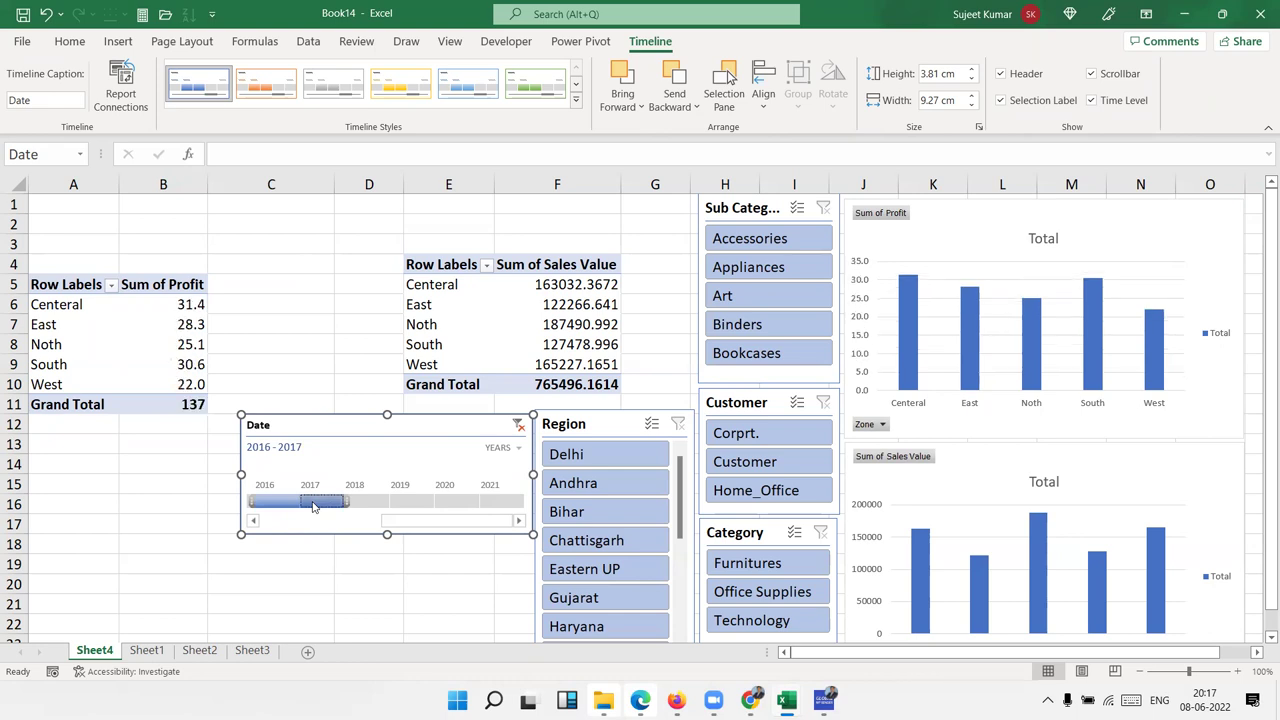
{"action": "left_click", "coordinate": [519, 425]}
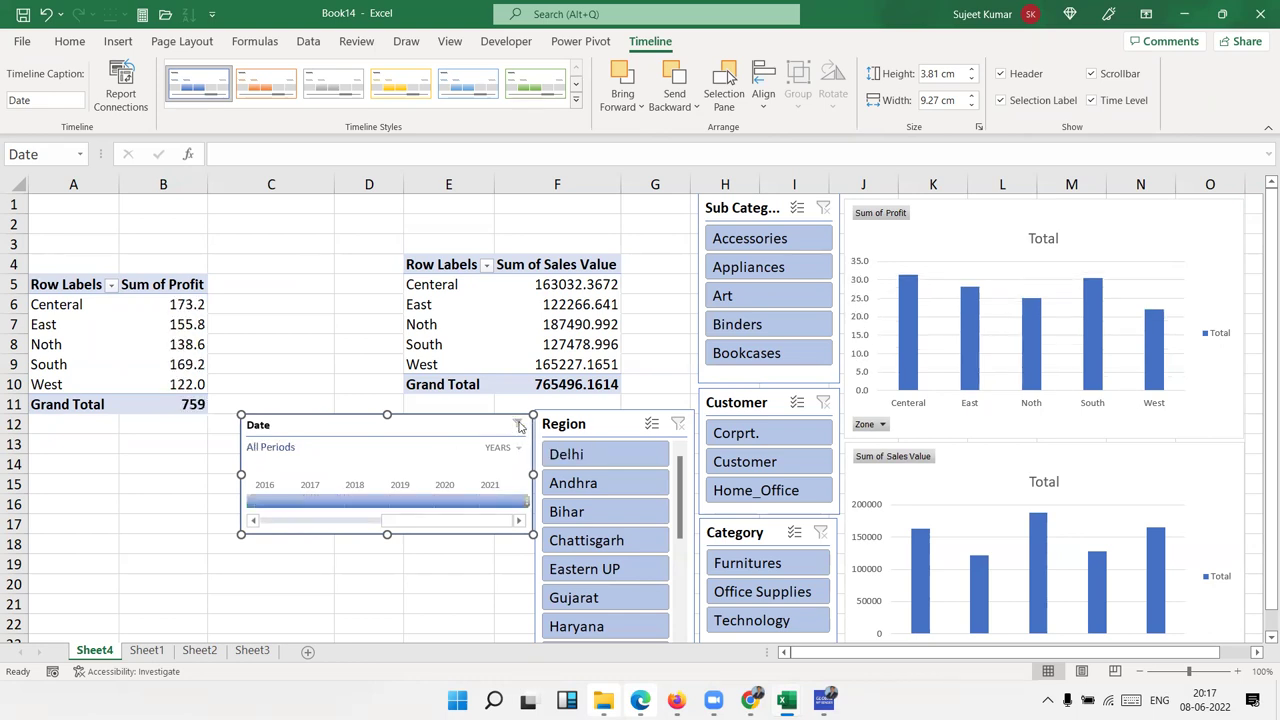